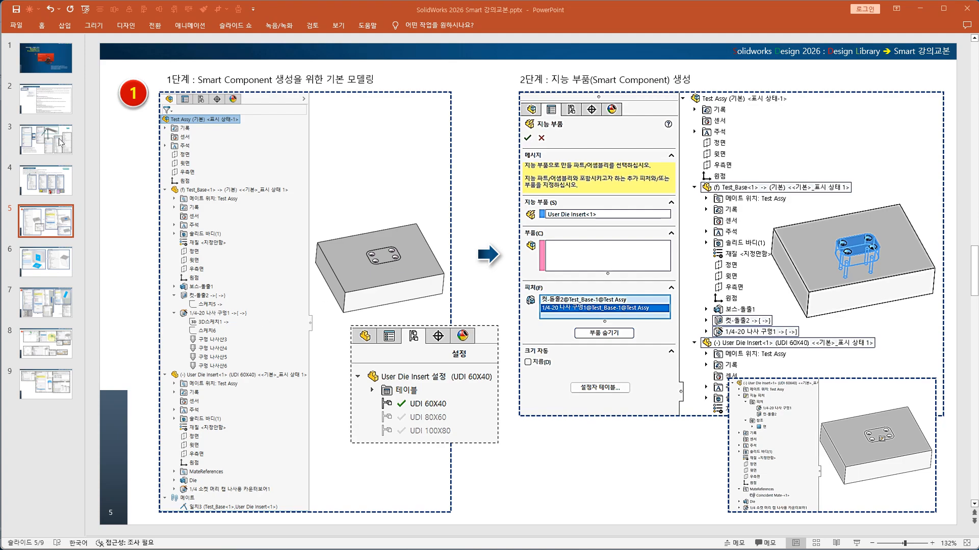
Review the Smart Components overview slide and the slide showing the base modelling and creation stages
{"action": "left_click", "coordinate": [47, 182]}
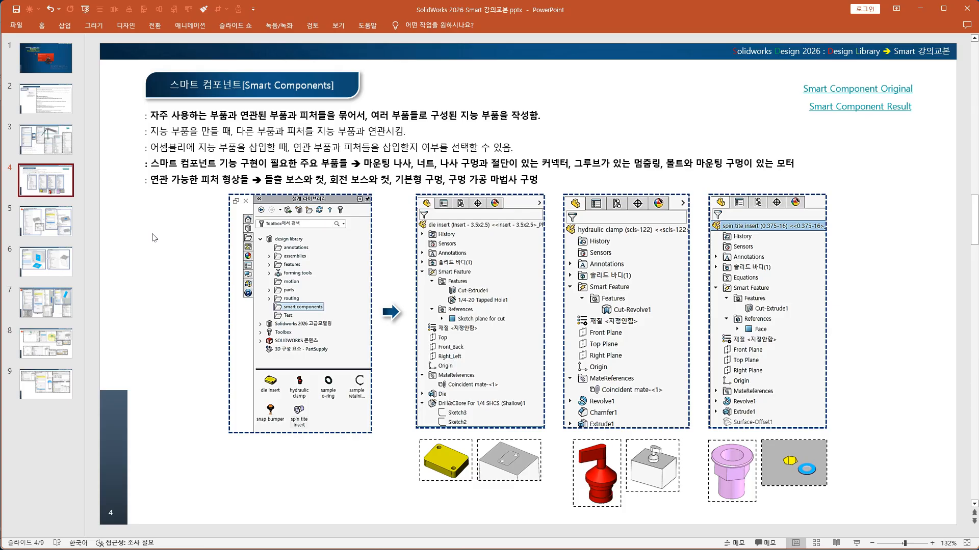
{"action": "left_click", "coordinate": [64, 226]}
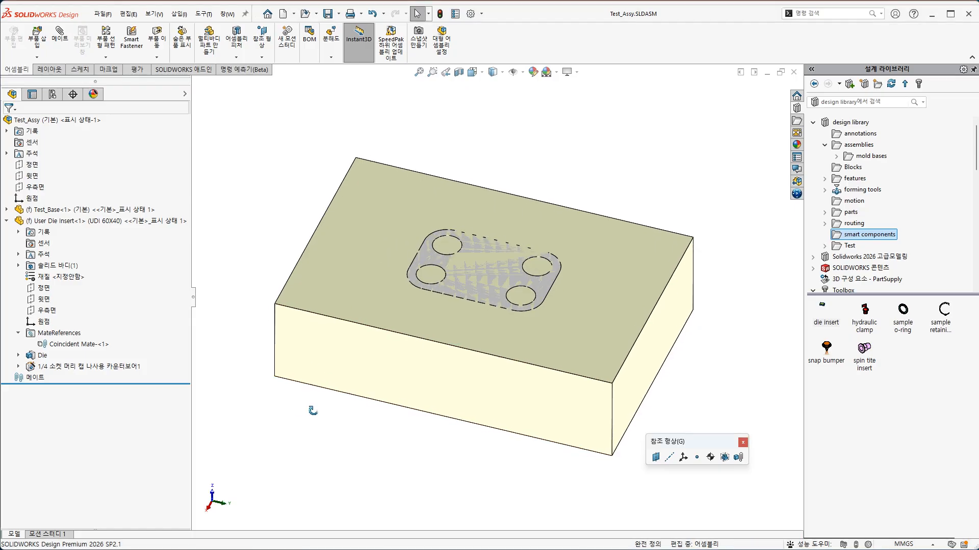
Switch to SOLIDWORKS and close the open Test_Assy assembly
{"action": "middle_click_drag", "start_coordinate": [306, 412], "coordinate": [311, 432]}
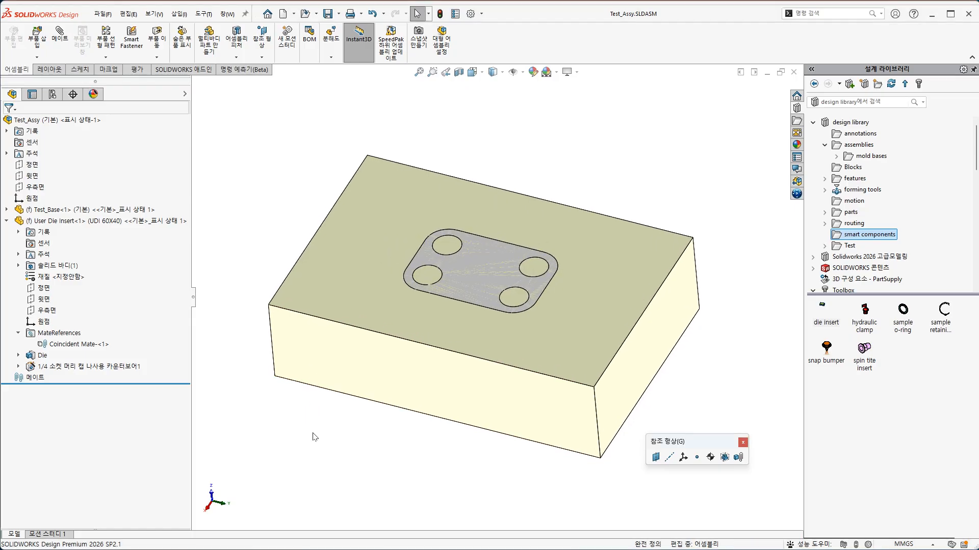
{"action": "left_click", "coordinate": [794, 71]}
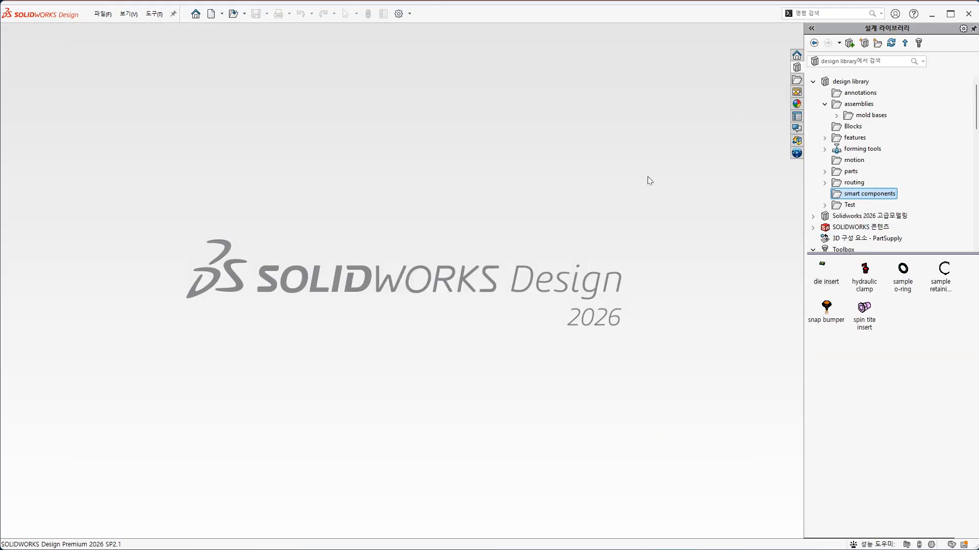
Open Test_Assy.SLDASM from the 1번 folder inside 2. Solidworks 2026 Smart 수업자료, 실습자료, Smart Component Result
{"action": "left_click", "coordinate": [102, 14]}
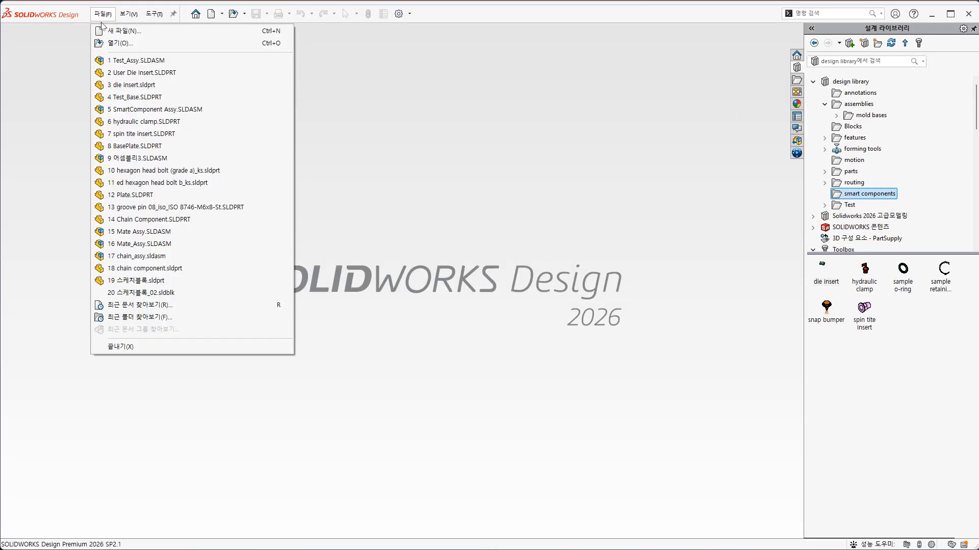
{"action": "left_click", "coordinate": [120, 43]}
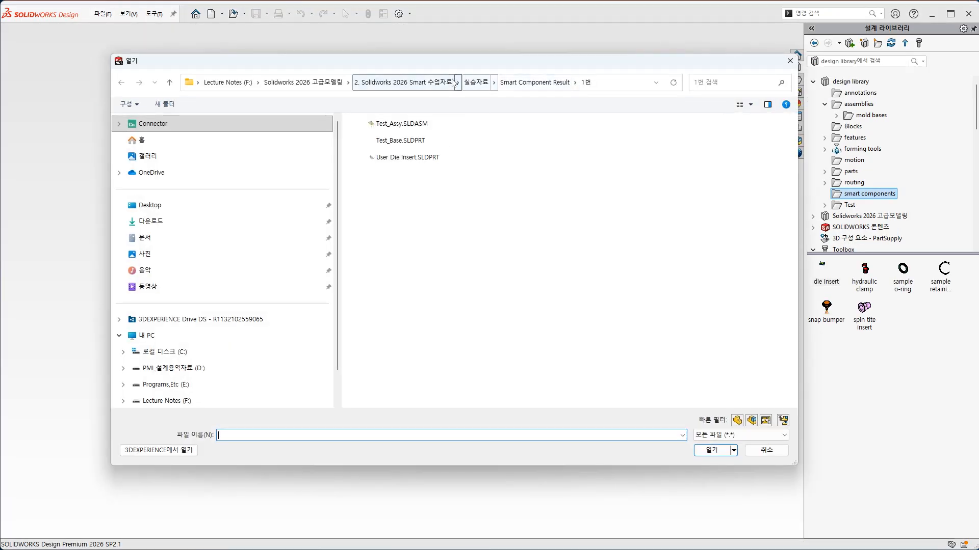
{"action": "left_click", "coordinate": [317, 85]}
{"action": "double_click", "coordinate": [472, 156]}
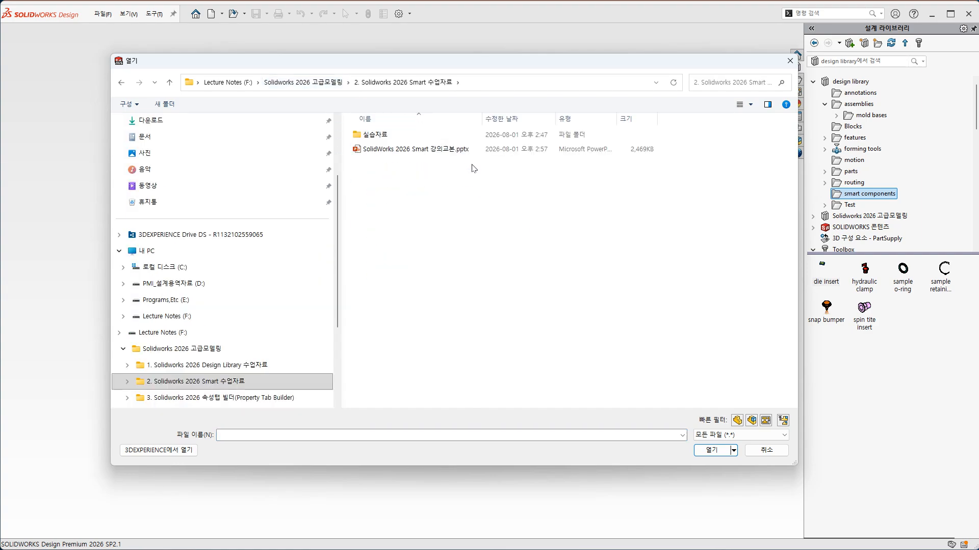
{"action": "double_click", "coordinate": [449, 135]}
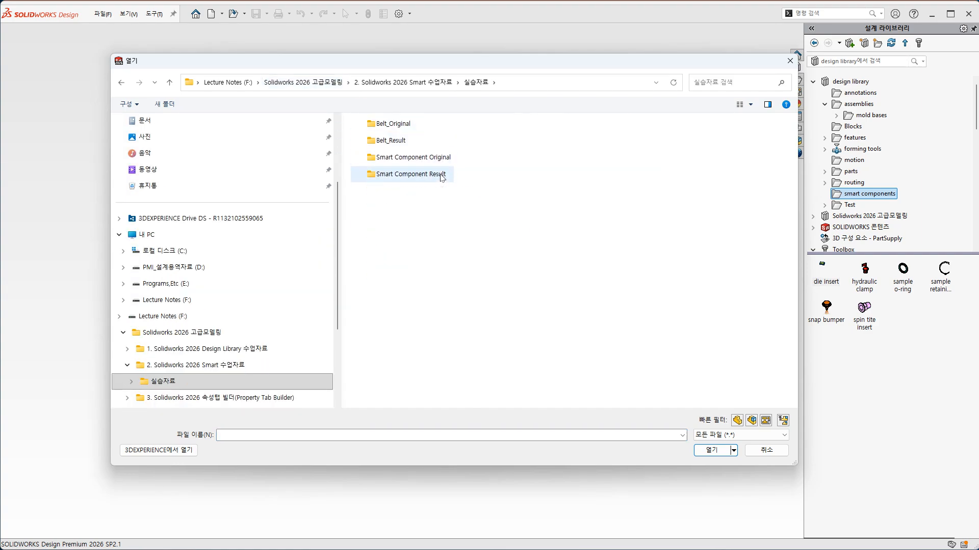
{"action": "left_click", "coordinate": [442, 178]}
{"action": "double_click", "coordinate": [432, 179]}
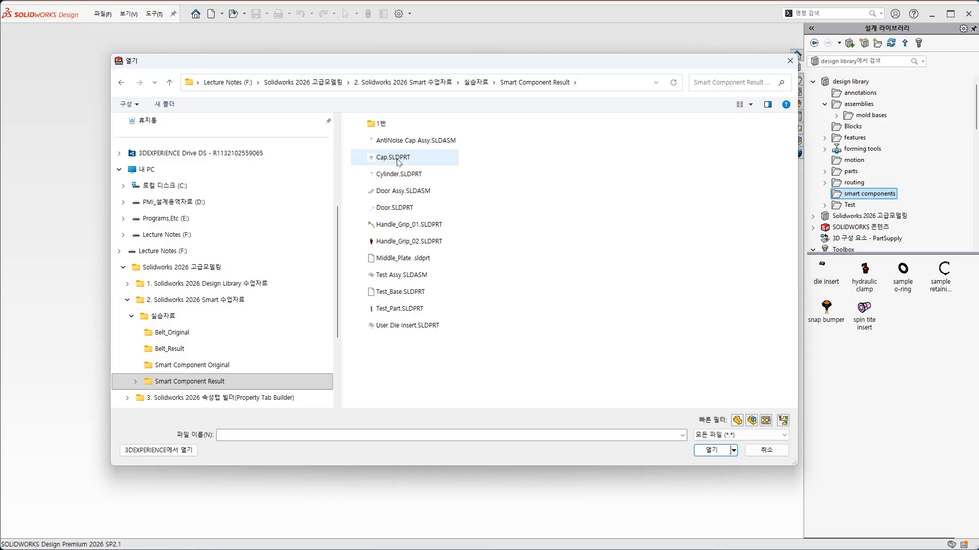
{"action": "double_click", "coordinate": [383, 124]}
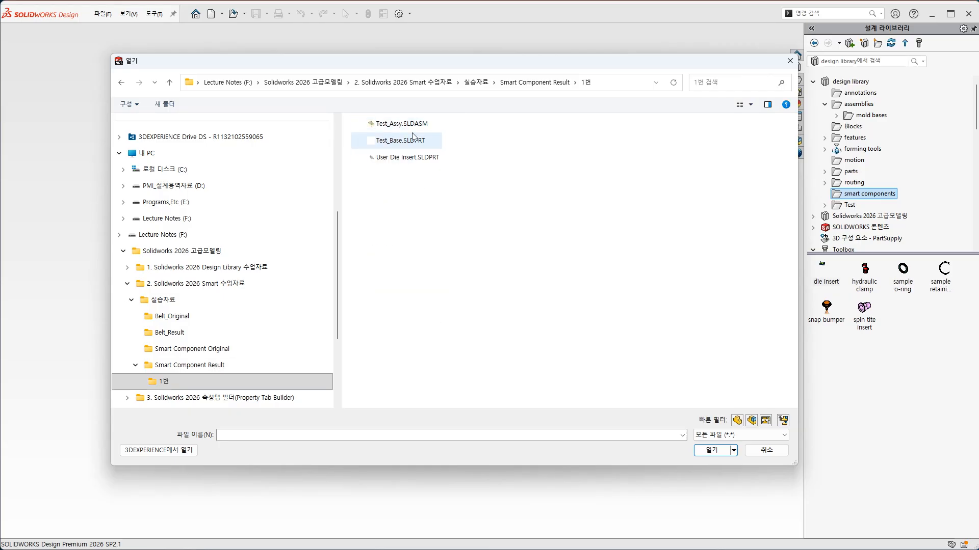
{"action": "left_click", "coordinate": [401, 123]}
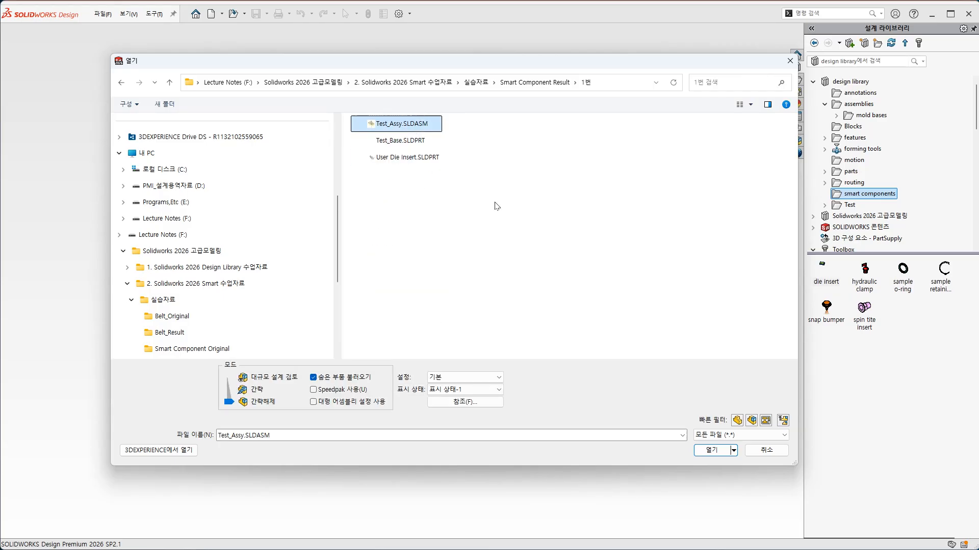
{"action": "left_click", "coordinate": [713, 450]}
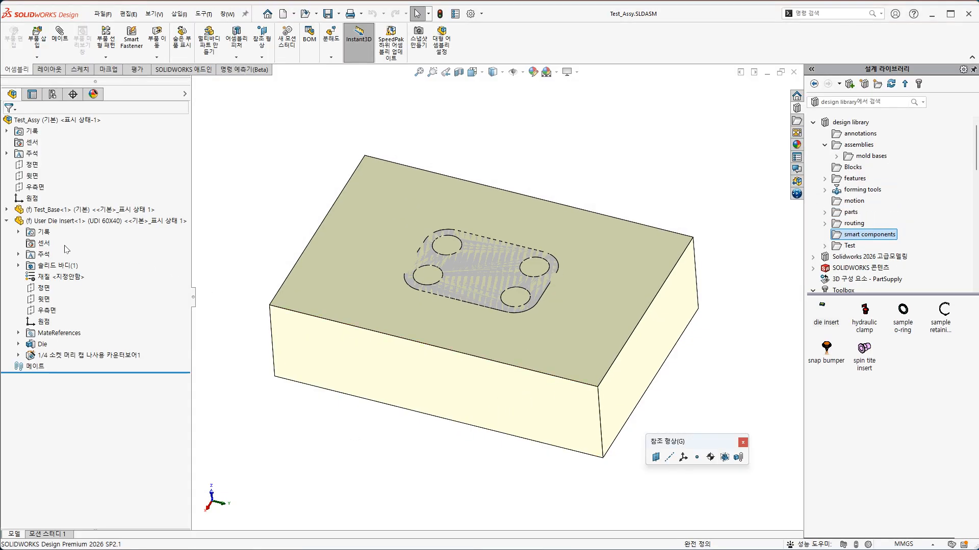
Collapse the User Die Insert component in the feature tree and move the floating reference geometry toolbar away from the model
{"action": "left_click", "coordinate": [7, 222]}
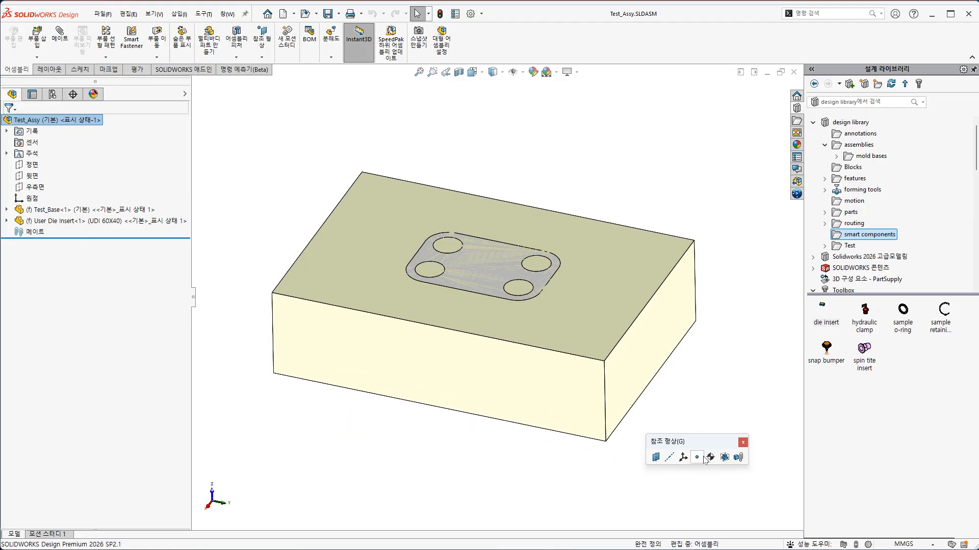
{"action": "left_click_drag", "start_coordinate": [713, 443], "coordinate": [729, 481]}
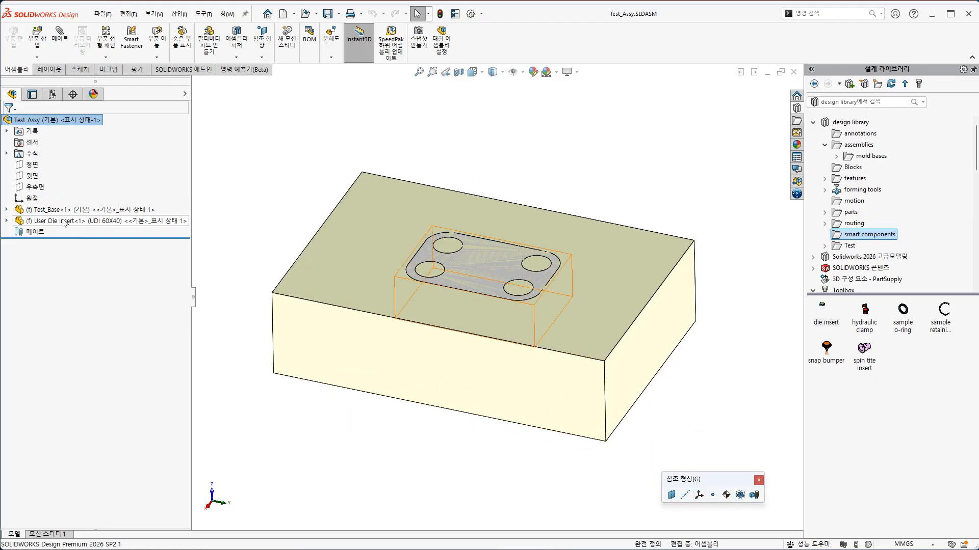
{"action": "left_click", "coordinate": [43, 210]}
{"action": "left_click", "coordinate": [182, 186]}
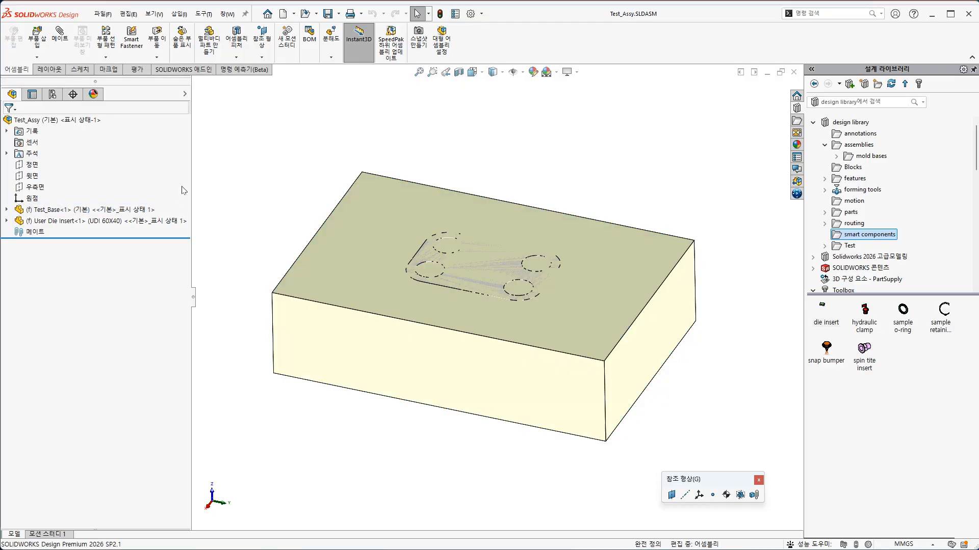
Expand the Test_Base component and start editing it in the context of the assembly
{"action": "left_click", "coordinate": [7, 209]}
{"action": "left_click", "coordinate": [73, 211]}
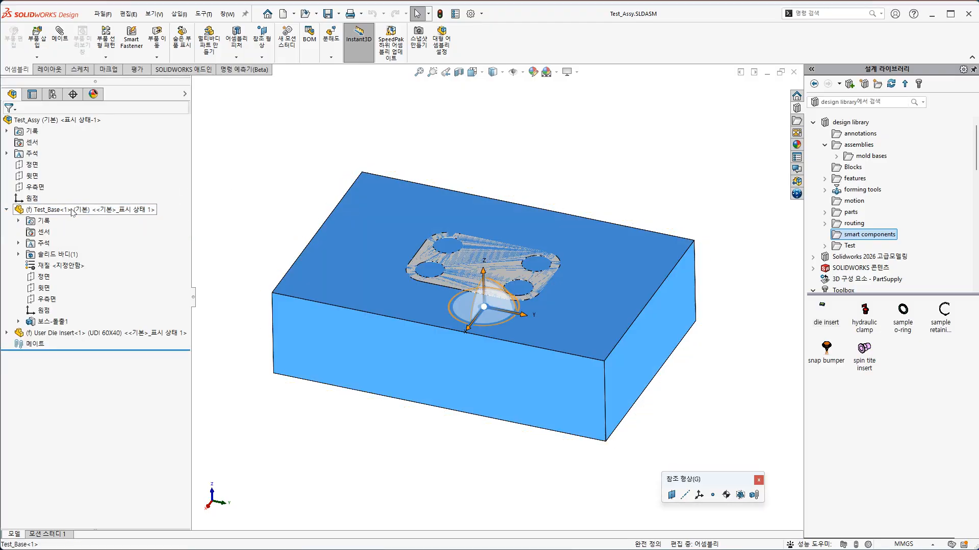
{"action": "right_click", "coordinate": [72, 211]}
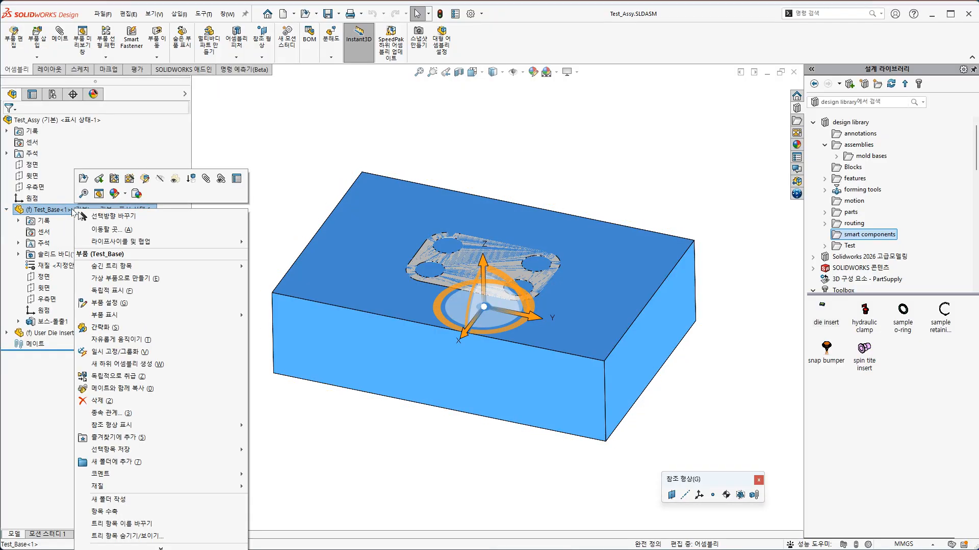
{"action": "left_click", "coordinate": [146, 179]}
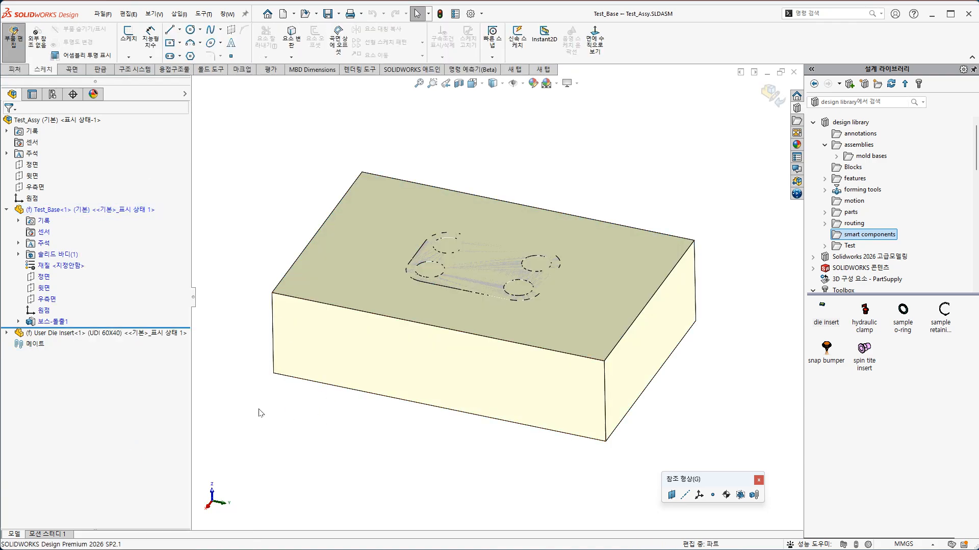
Expand the Test_Base boss extrude and the User Die Insert's Die feature in the tree down to their sketches
{"action": "left_click", "coordinate": [19, 322]}
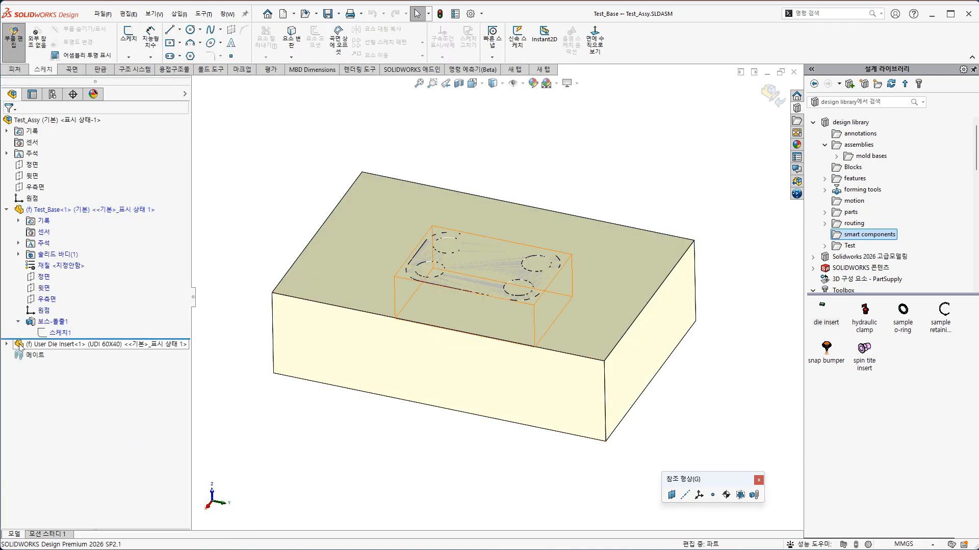
{"action": "left_click", "coordinate": [6, 345]}
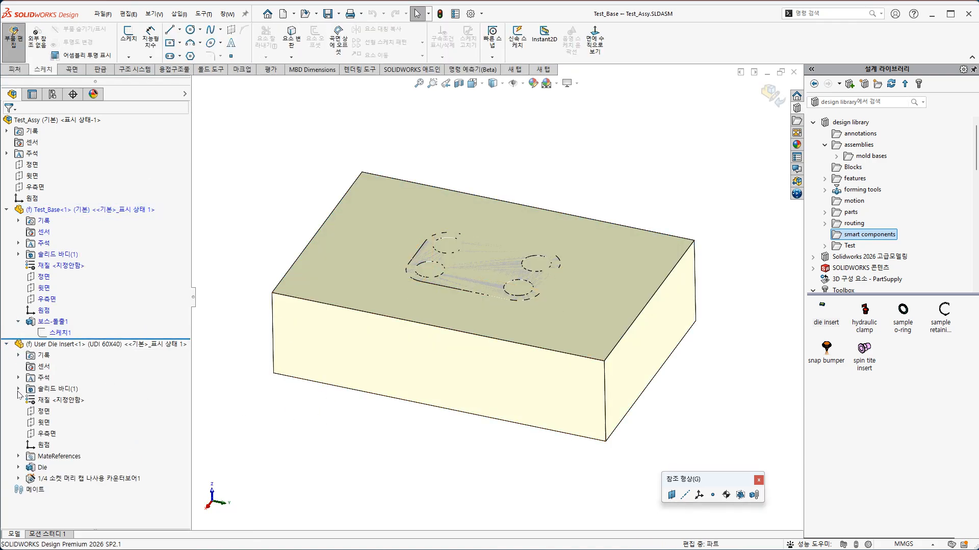
{"action": "left_click", "coordinate": [18, 468]}
{"action": "left_click", "coordinate": [64, 479]}
{"action": "left_click", "coordinate": [324, 451]}
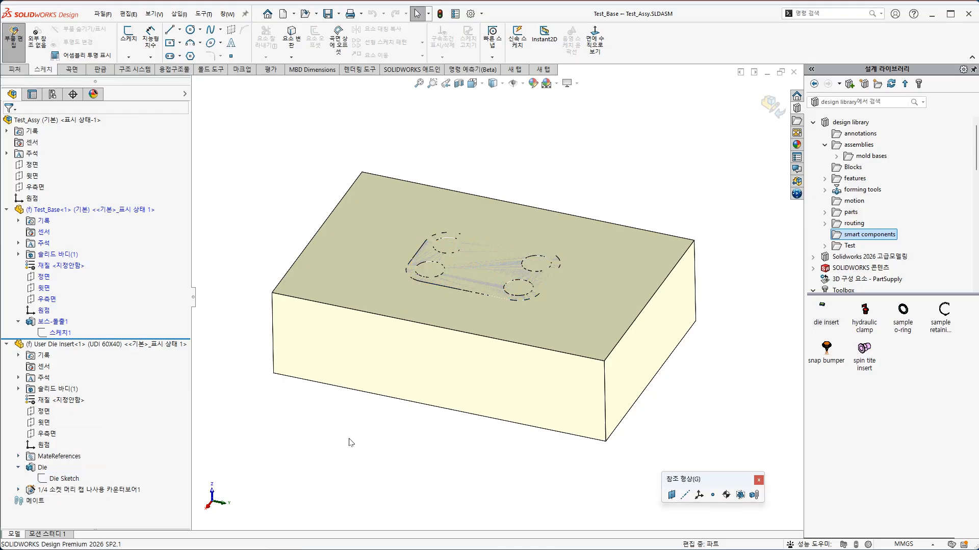
Start a new sketch on the top face of the Test_Base block
{"action": "middle_click_drag", "start_coordinate": [373, 426], "coordinate": [407, 423], "text": "ctrl"}
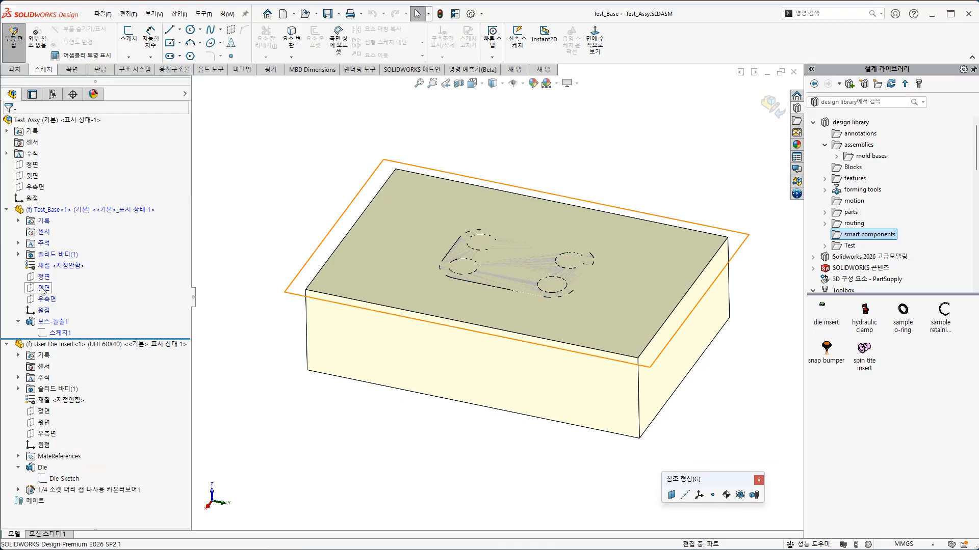
{"action": "left_click", "coordinate": [353, 277]}
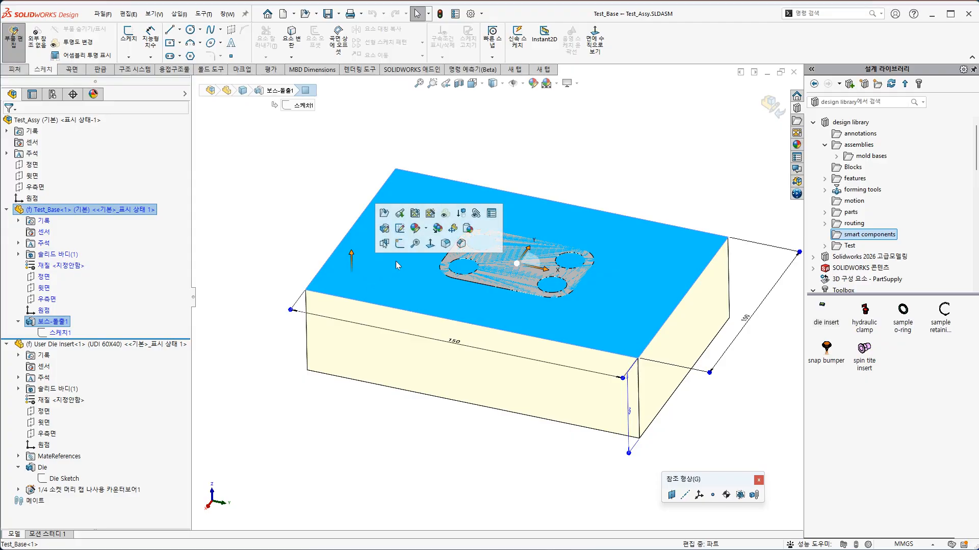
{"action": "left_click", "coordinate": [400, 244]}
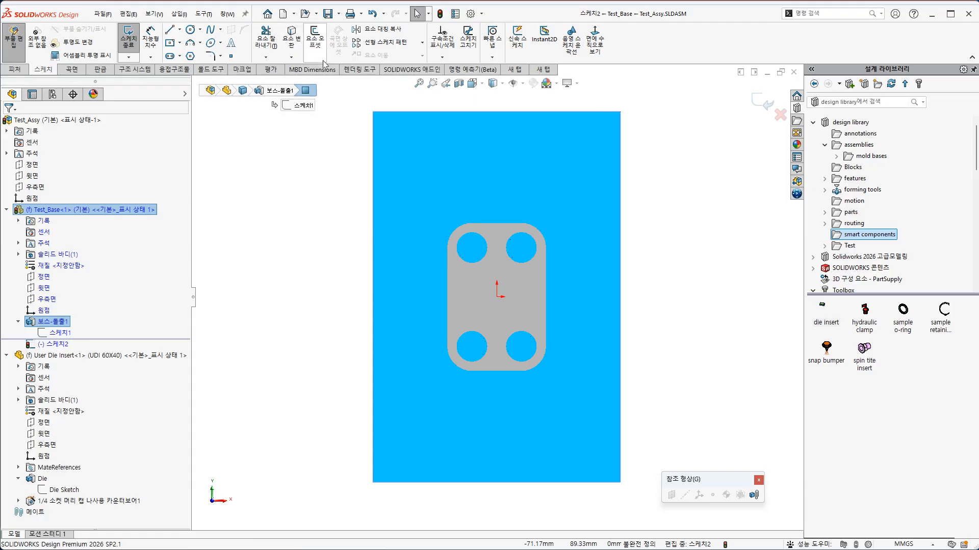
Try converting both the block's top-face outline and the insert's Die Sketch into entities of the active sketch
{"action": "left_click", "coordinate": [290, 38]}
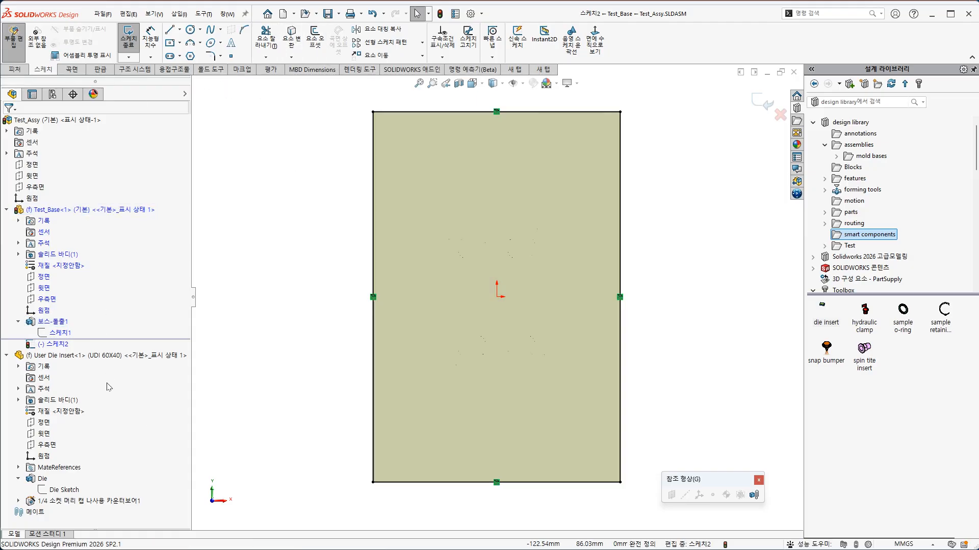
{"action": "left_click", "coordinate": [64, 490]}
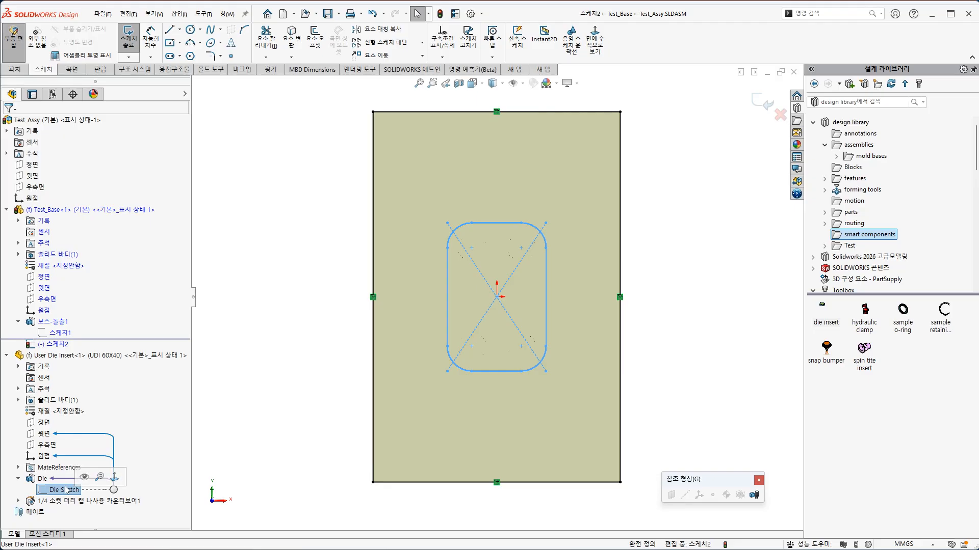
{"action": "left_click", "coordinate": [285, 323]}
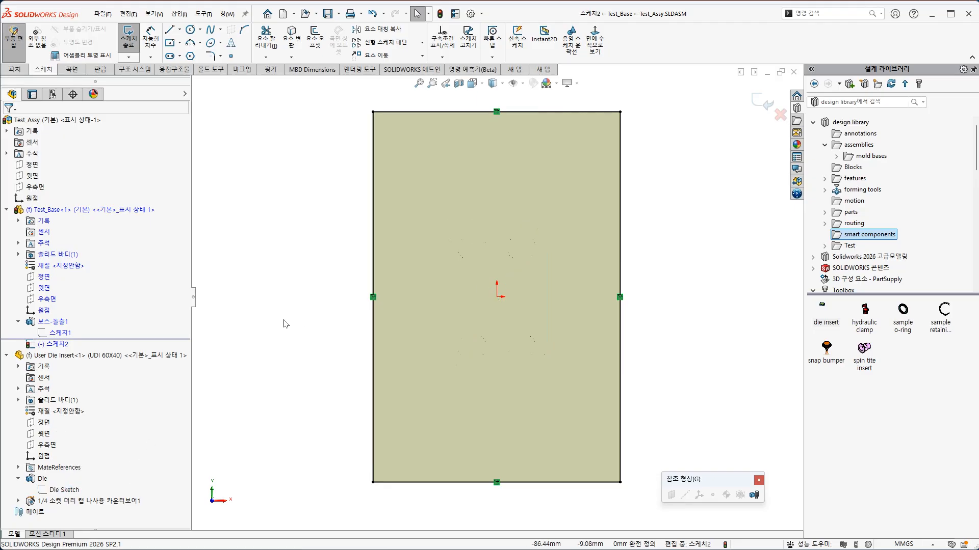
{"action": "left_click", "coordinate": [65, 490]}
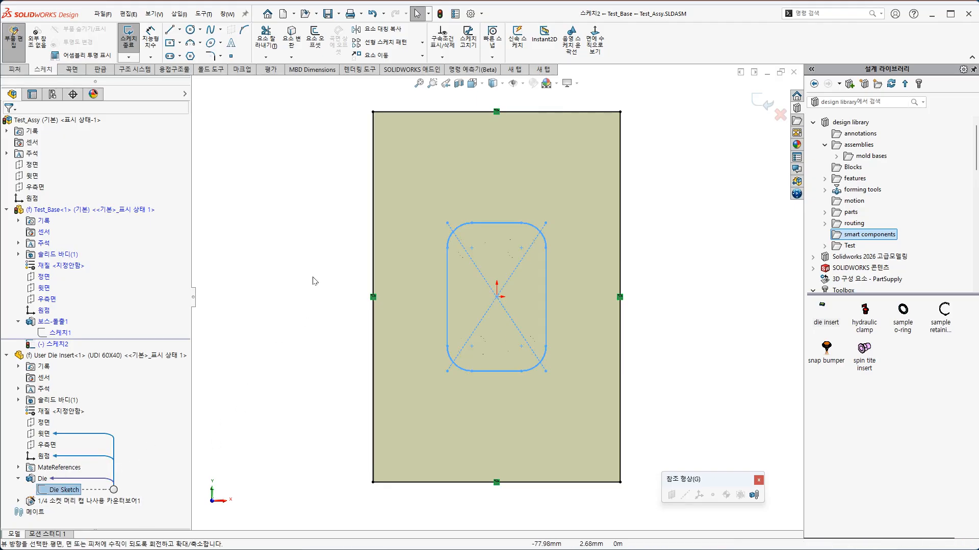
{"action": "left_click", "coordinate": [291, 37]}
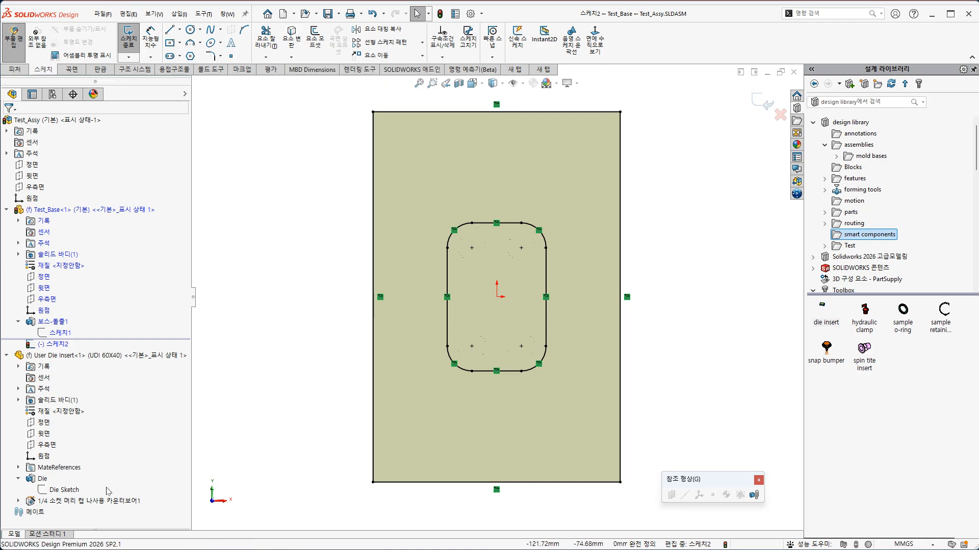
Delete all converted entities from the active sketch
{"action": "middle_click_drag", "start_coordinate": [304, 447], "coordinate": [299, 346]}
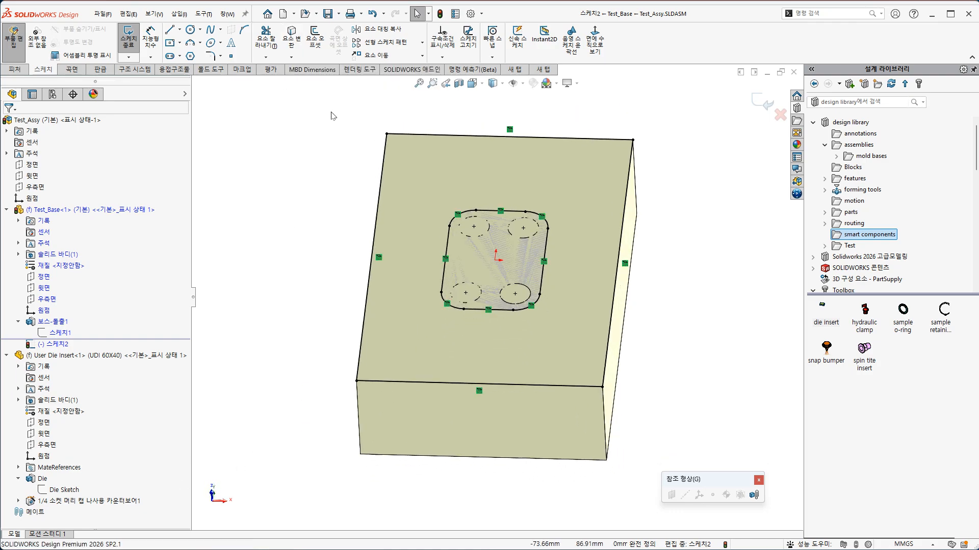
{"action": "left_click_drag", "start_coordinate": [330, 109], "coordinate": [662, 413]}
{"action": "key", "text": "Delete"}
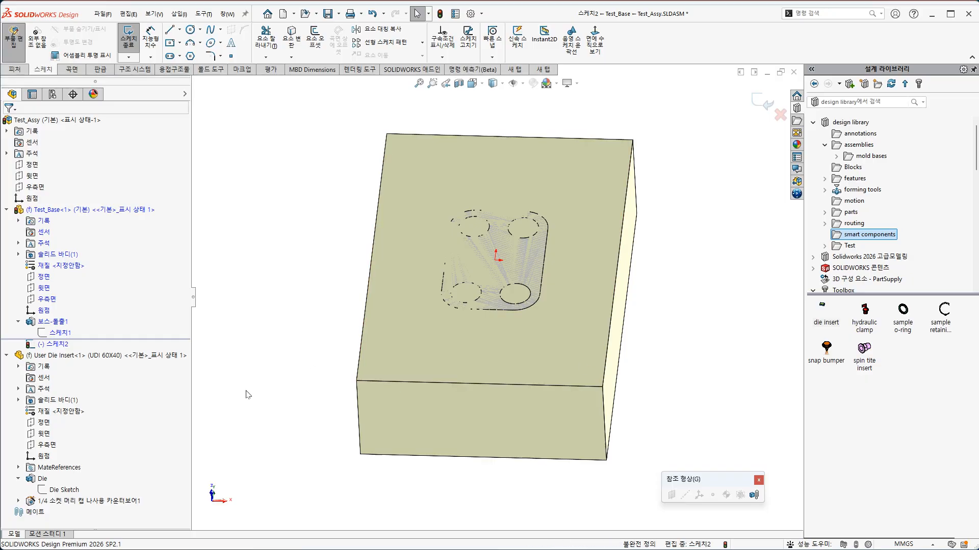
Convert only the User Die Insert's Die Sketch profile into the Test_Base sketch with Convert Entities and exit the sketch
{"action": "left_click", "coordinate": [71, 491]}
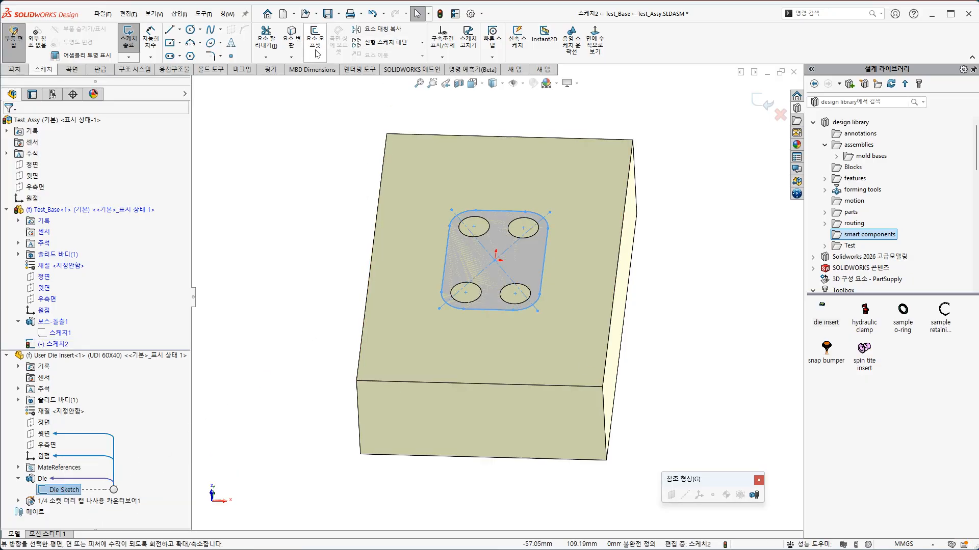
{"action": "left_click", "coordinate": [291, 38]}
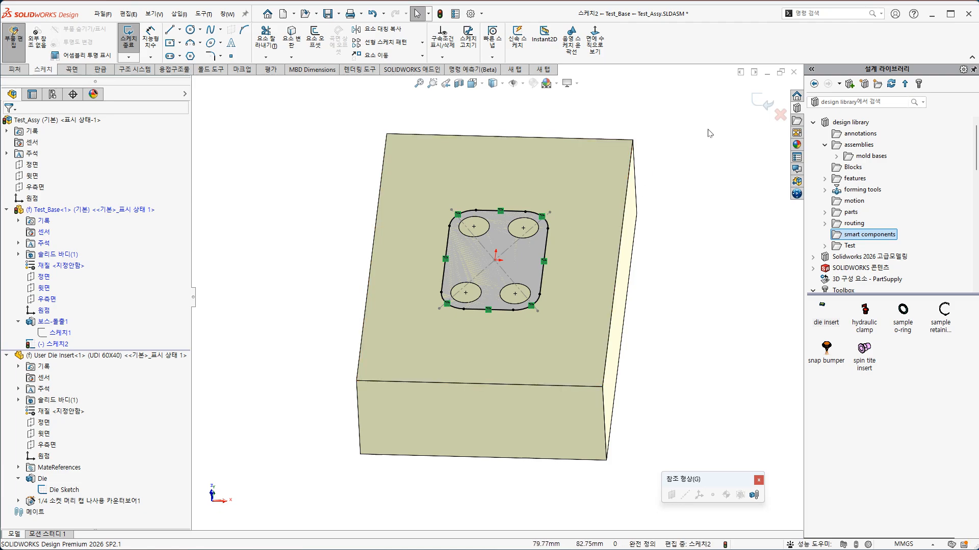
{"action": "left_click", "coordinate": [763, 104]}
{"action": "left_click", "coordinate": [65, 346]}
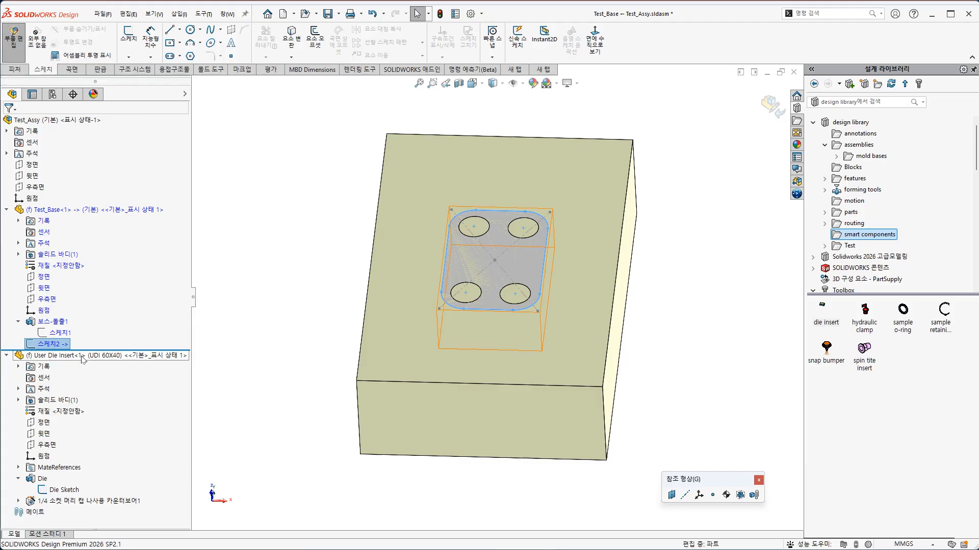
{"action": "mouse_move", "coordinate": [294, 439]}
{"action": "middle_mouse_down"}
{"action": "mouse_move", "coordinate": [276, 358]}
{"action": "mouse_move", "coordinate": [270, 402]}
{"action": "mouse_move", "coordinate": [255, 408]}
{"action": "middle_mouse_up"}
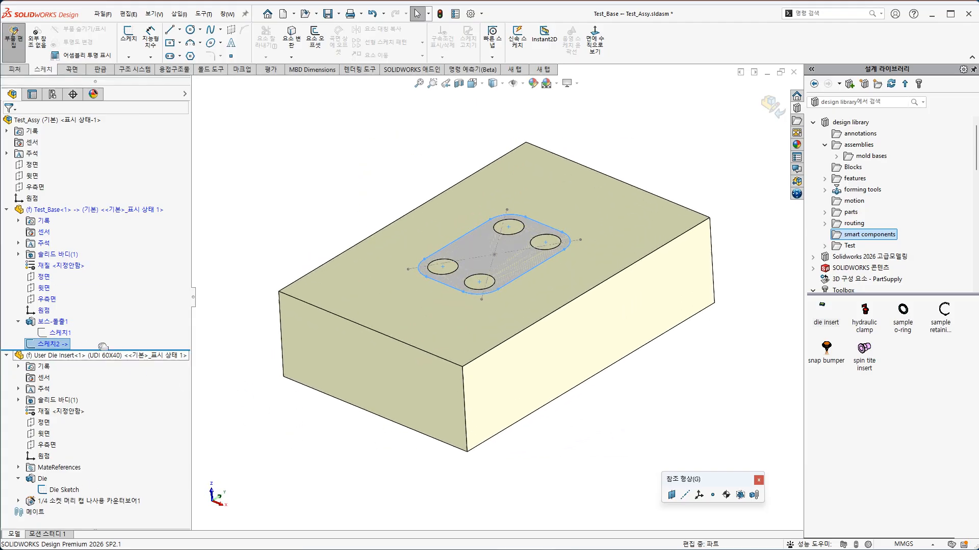
{"action": "left_click", "coordinate": [15, 69]}
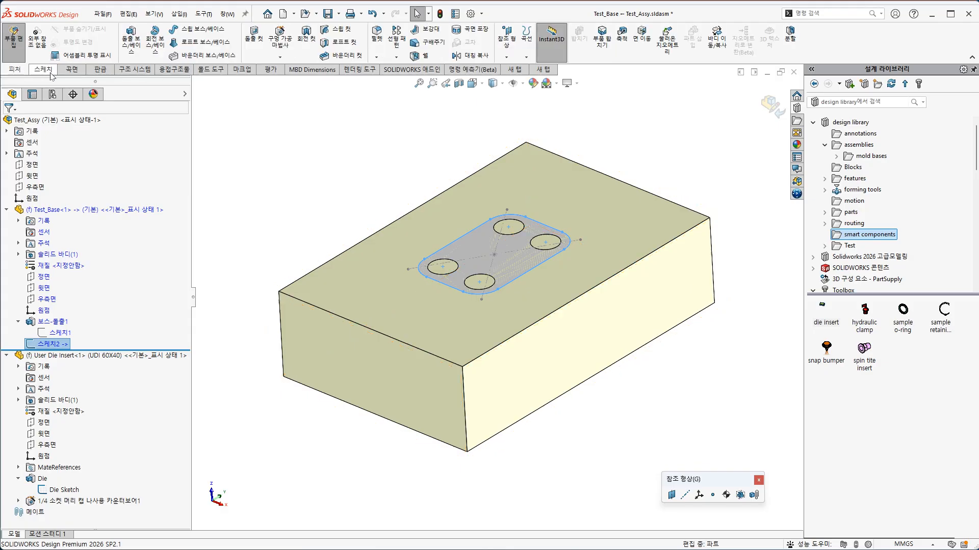
{"action": "left_click", "coordinate": [265, 36]}
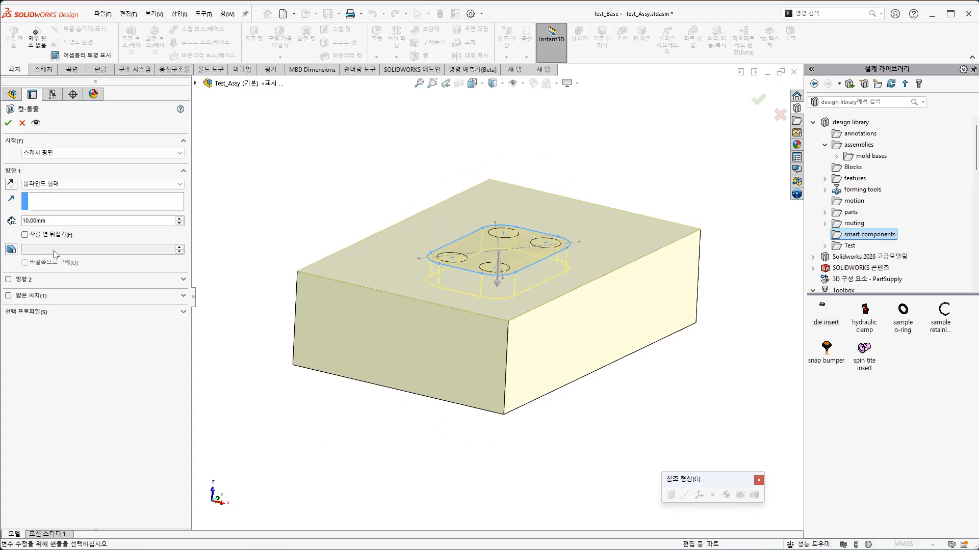
{"action": "left_click", "coordinate": [197, 84]}
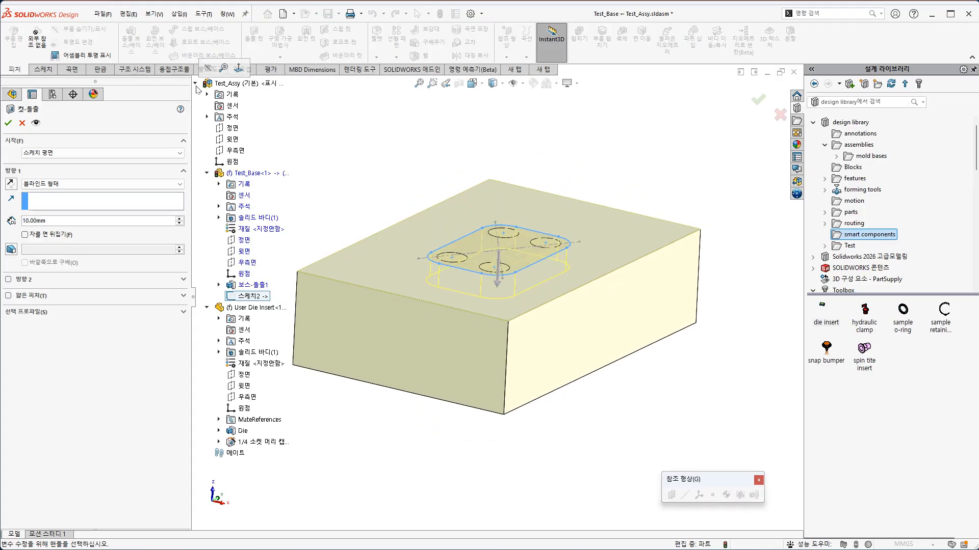
{"action": "left_click", "coordinate": [282, 175]}
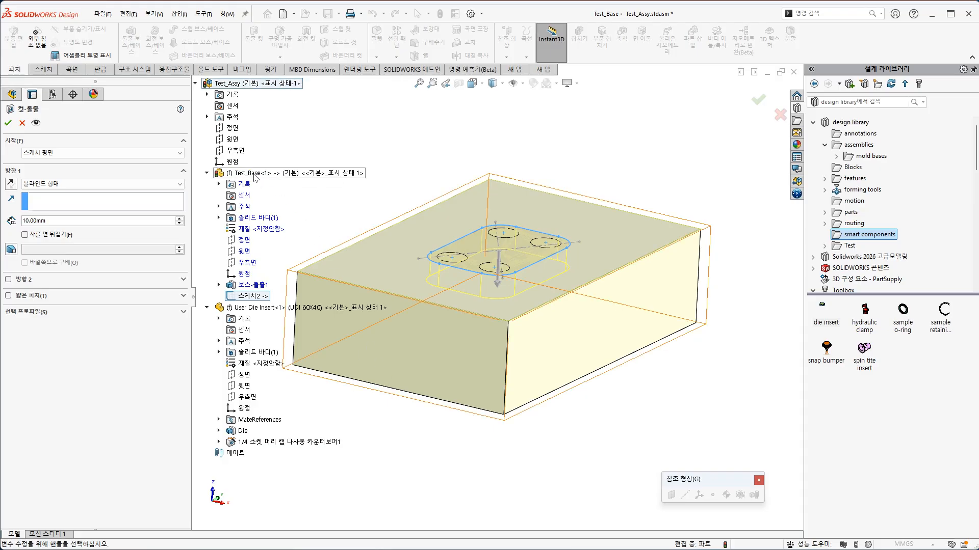
{"action": "left_click", "coordinate": [219, 217]}
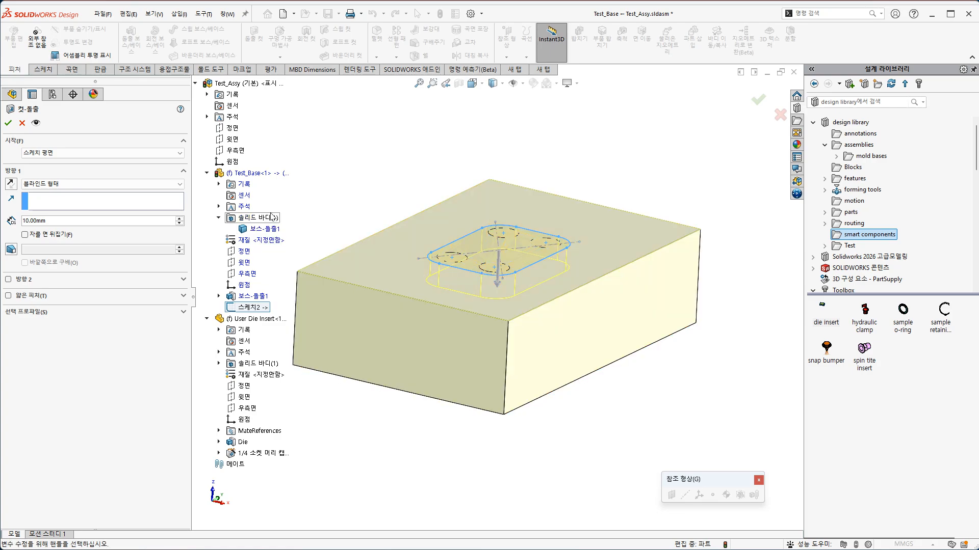
{"action": "middle_click_drag", "start_coordinate": [398, 464], "coordinate": [420, 347]}
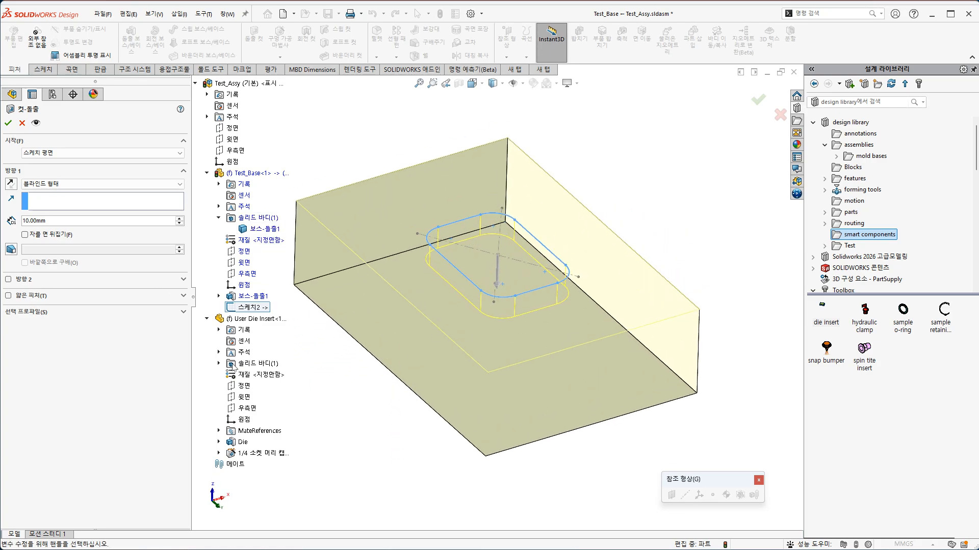
{"action": "right_click", "coordinate": [478, 265]}
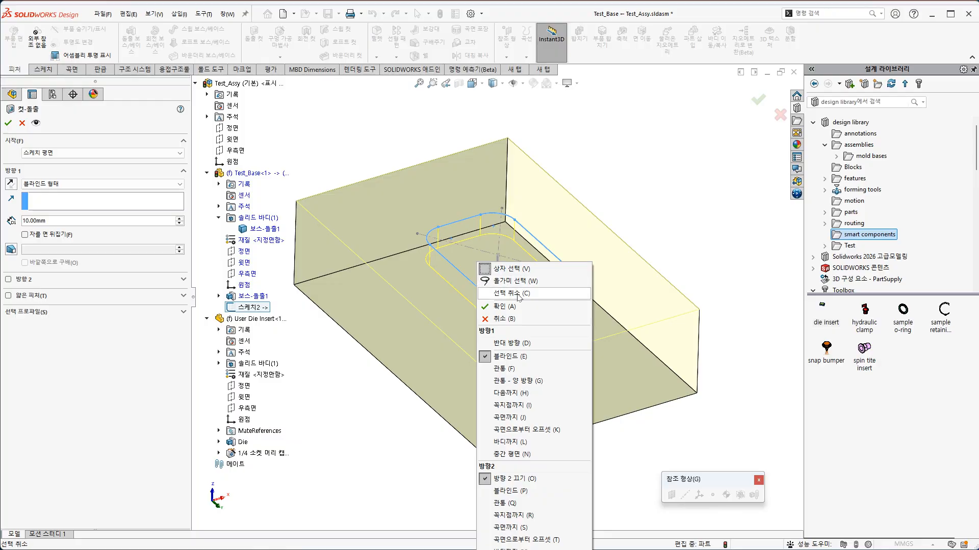
{"action": "left_click", "coordinate": [437, 497]}
{"action": "left_click", "coordinate": [102, 183]}
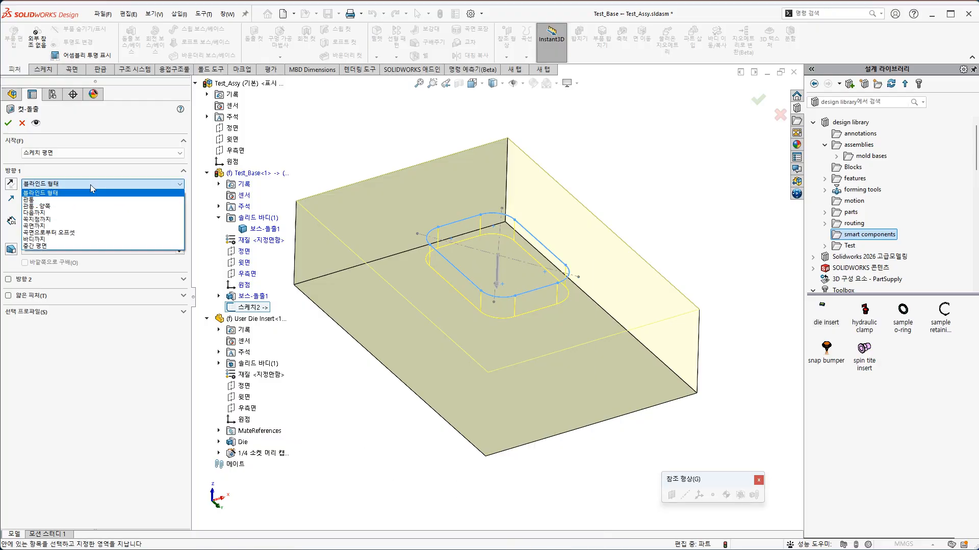
{"action": "left_click", "coordinate": [41, 225]}
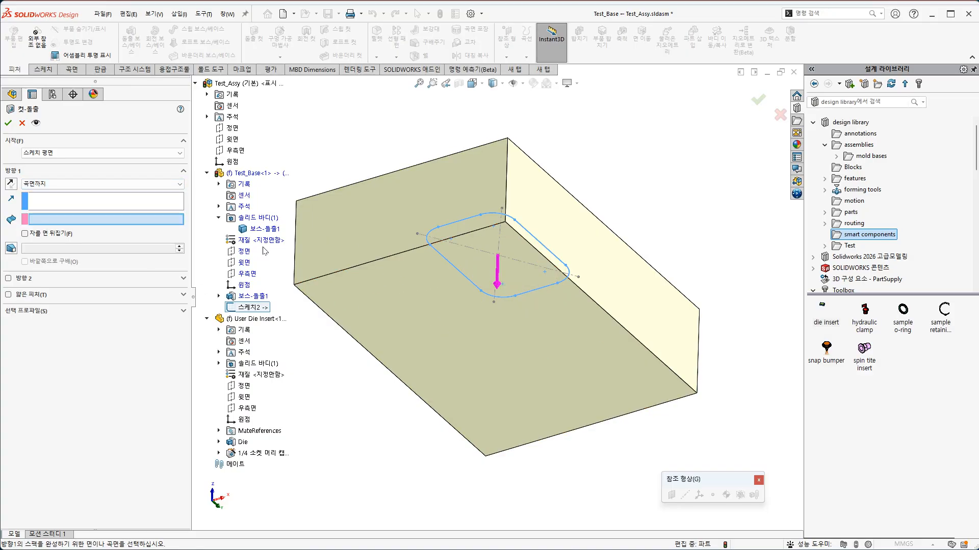
{"action": "right_click", "coordinate": [248, 174]}
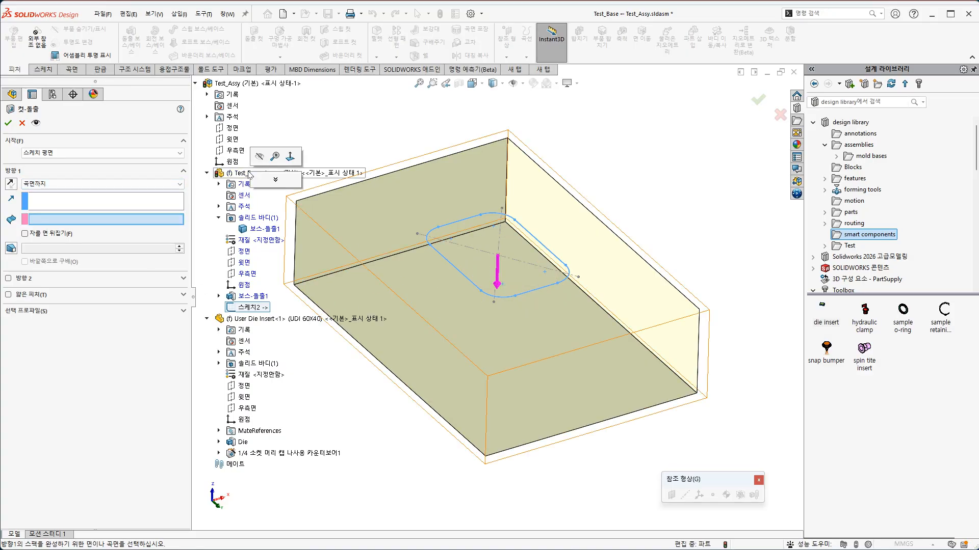
{"action": "left_click", "coordinate": [259, 158]}
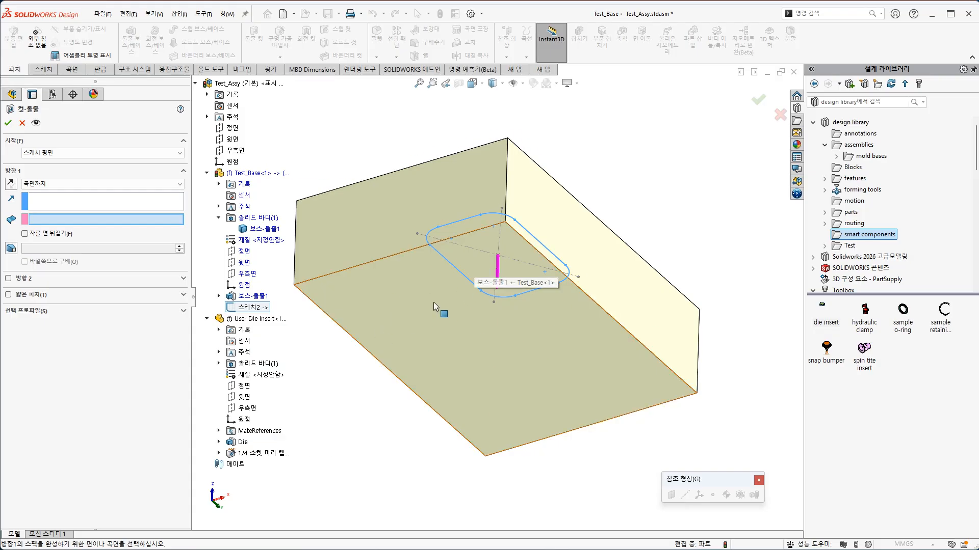
{"action": "key", "text": "ctrl+7"}
{"action": "left_click", "coordinate": [22, 123]}
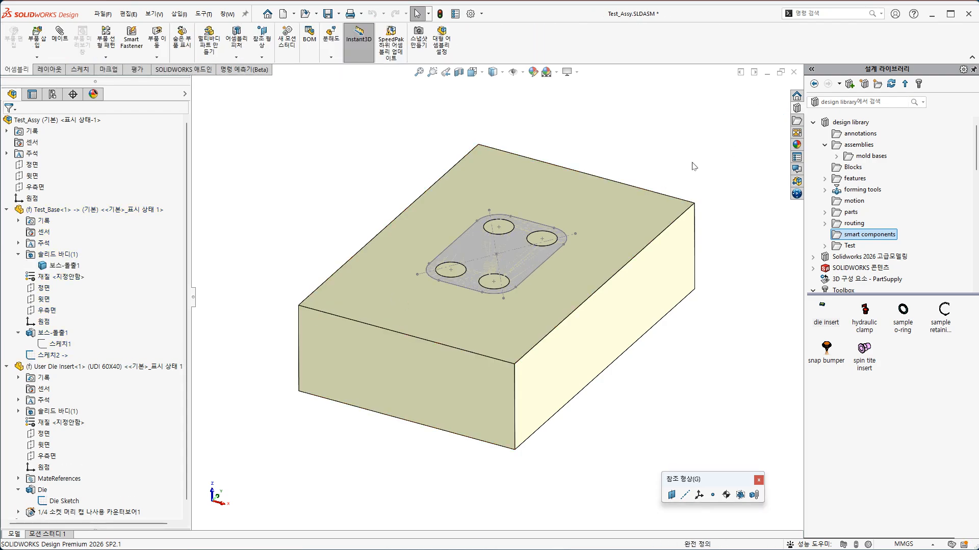
Float the User Die Insert, move it along X so it overhangs the Test_Base block's side, and rebuild the assembly
{"action": "left_click", "coordinate": [132, 367]}
{"action": "right_click", "coordinate": [134, 369]}
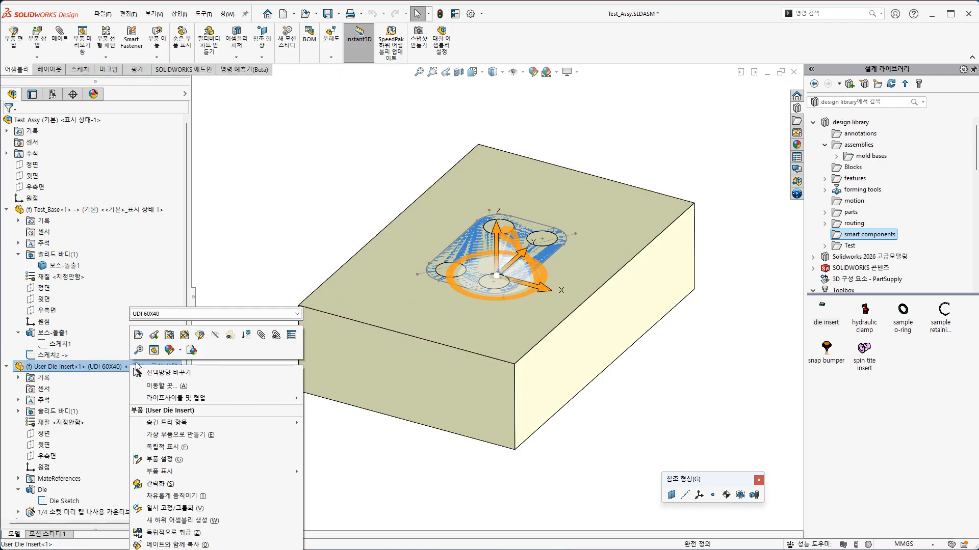
{"action": "left_click", "coordinate": [173, 496]}
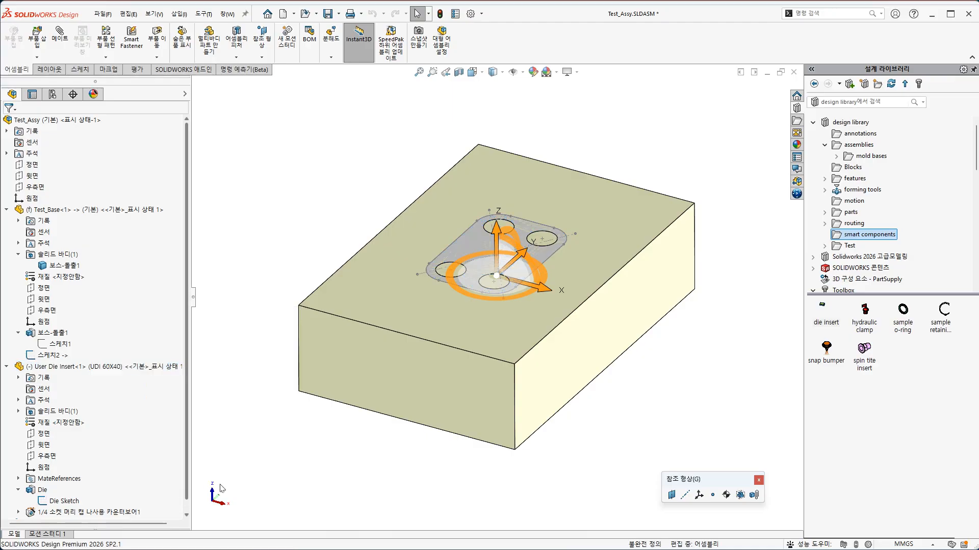
{"action": "left_click_drag", "start_coordinate": [547, 291], "coordinate": [662, 326]}
{"action": "left_click", "coordinate": [632, 426]}
{"action": "middle_click_drag", "start_coordinate": [576, 467], "coordinate": [531, 454]}
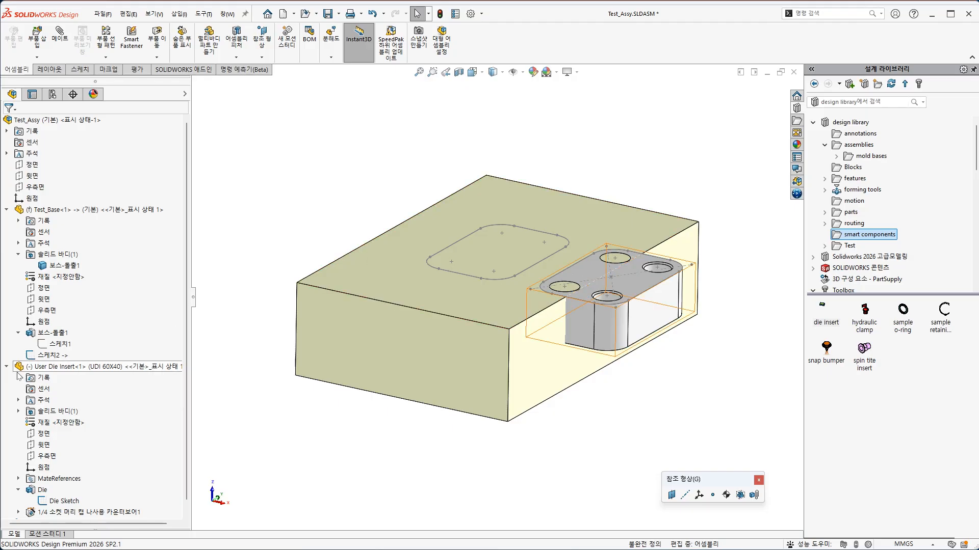
{"action": "left_click", "coordinate": [440, 13]}
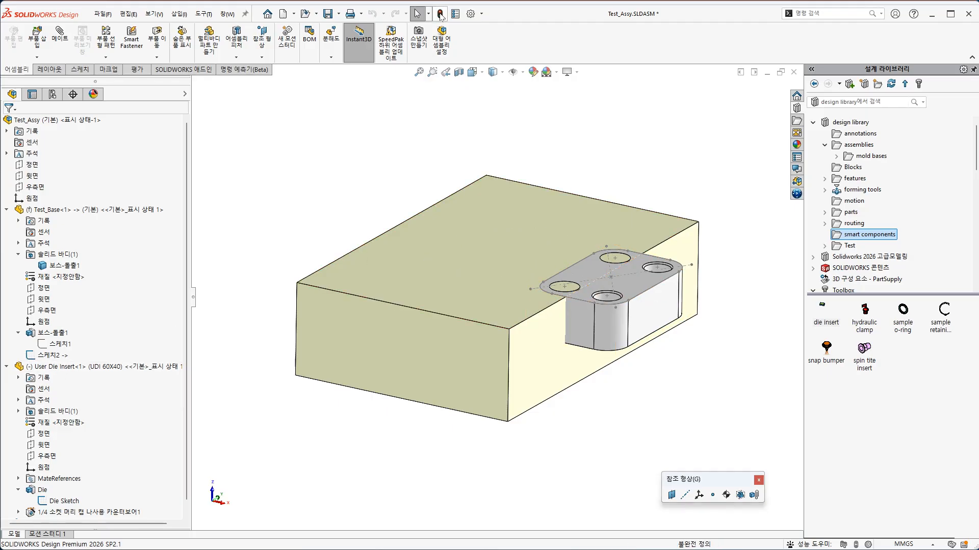
Edit Test_Base in context and make an Extruded Cut from the converted die profile, up to the User Die Insert's bottom face
{"action": "left_click", "coordinate": [104, 210]}
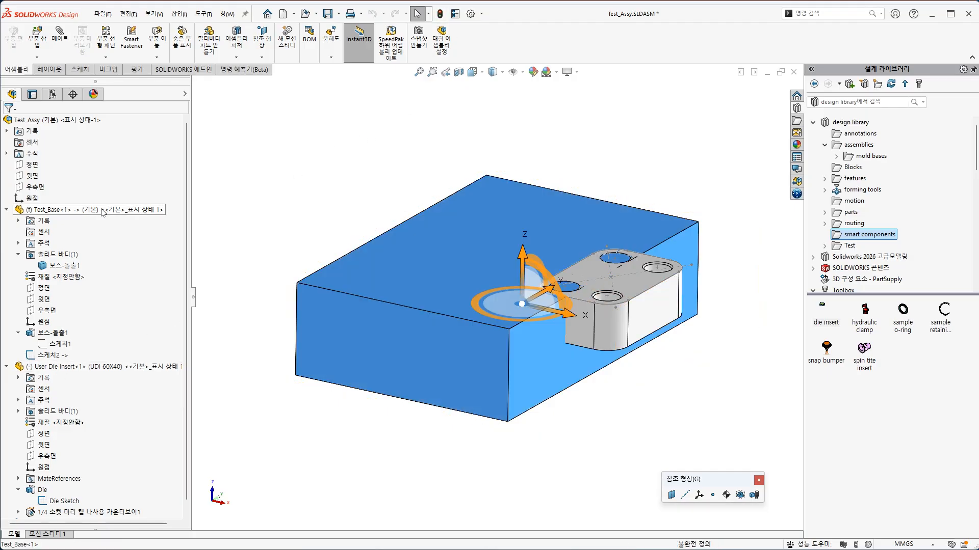
{"action": "right_click", "coordinate": [105, 211]}
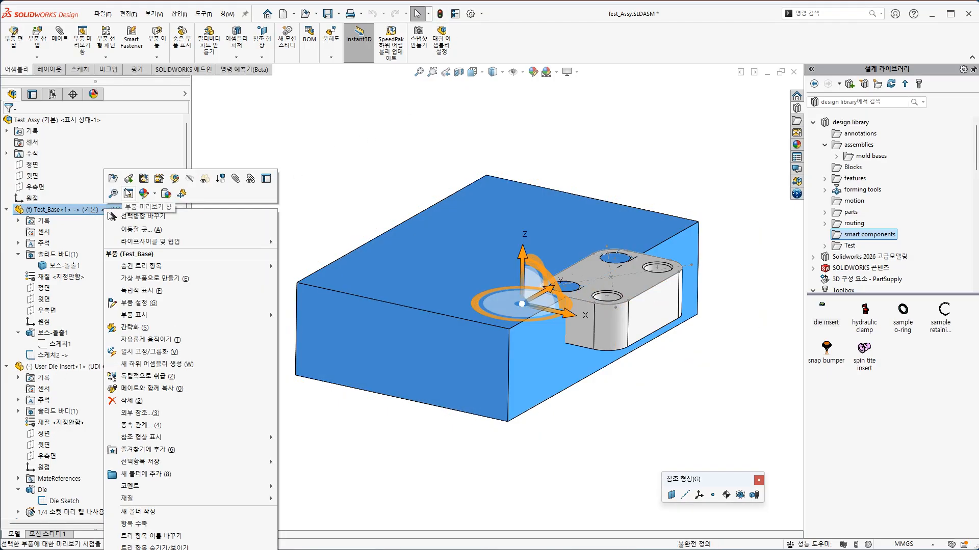
{"action": "left_click", "coordinate": [174, 179]}
{"action": "right_click", "coordinate": [66, 356]}
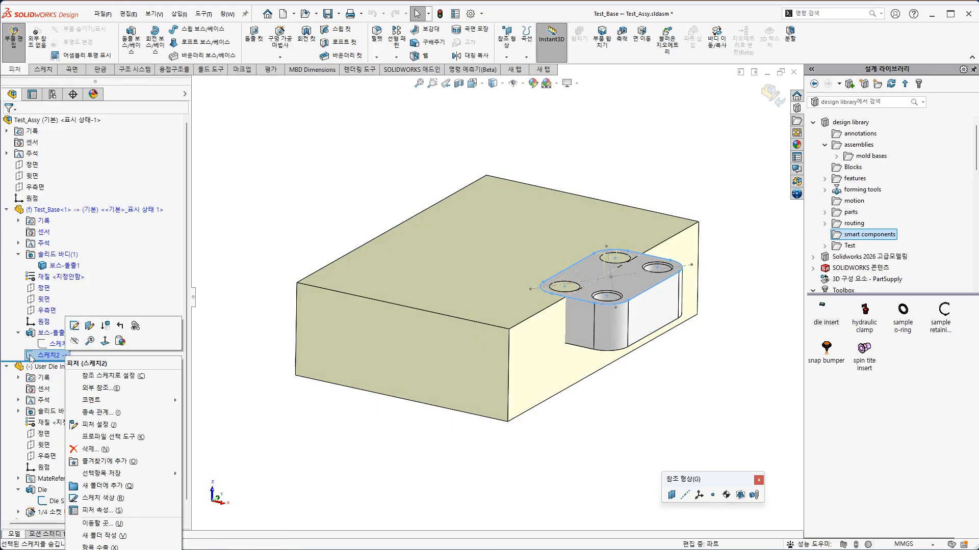
{"action": "left_click", "coordinate": [31, 357]}
{"action": "left_click", "coordinate": [252, 44]}
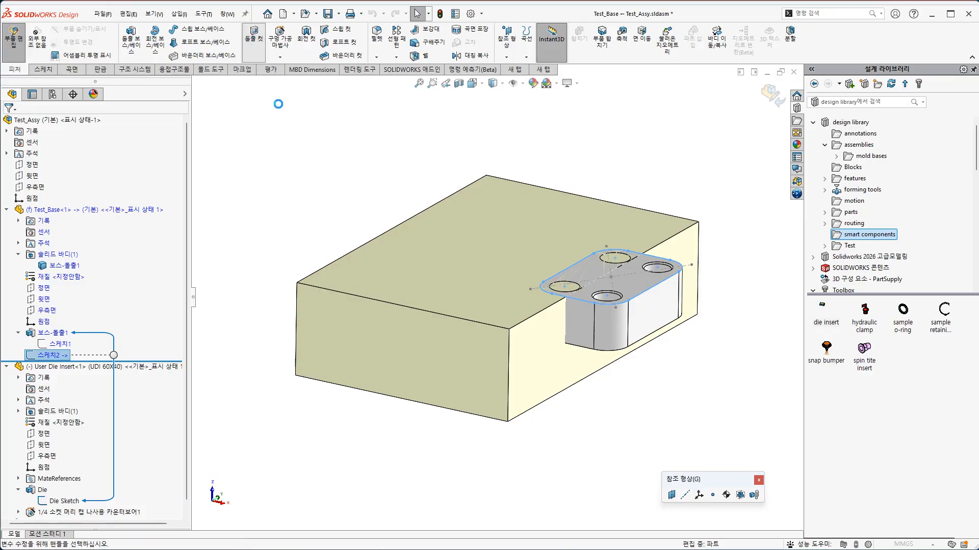
{"action": "left_click", "coordinate": [128, 183]}
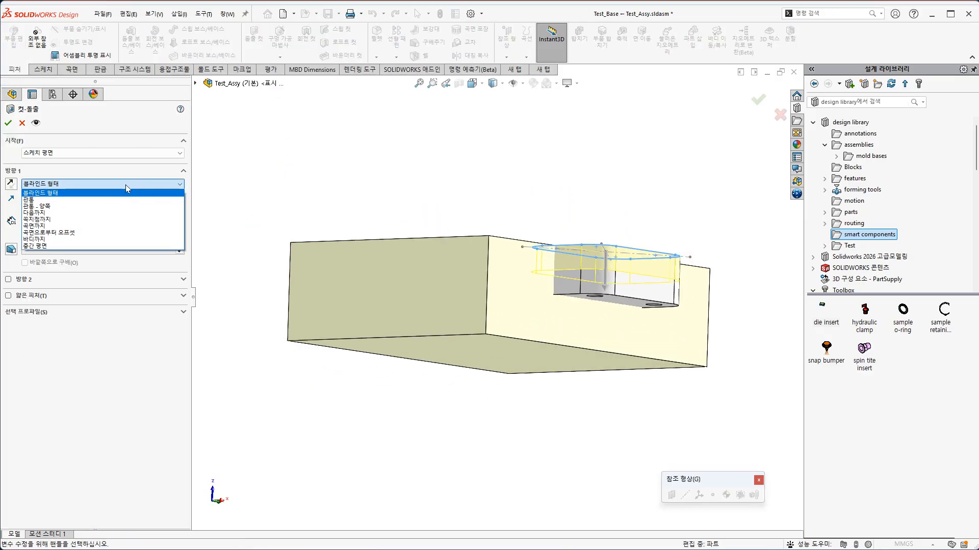
{"action": "left_click", "coordinate": [77, 232]}
{"action": "middle_click_drag", "start_coordinate": [551, 385], "coordinate": [617, 288]}
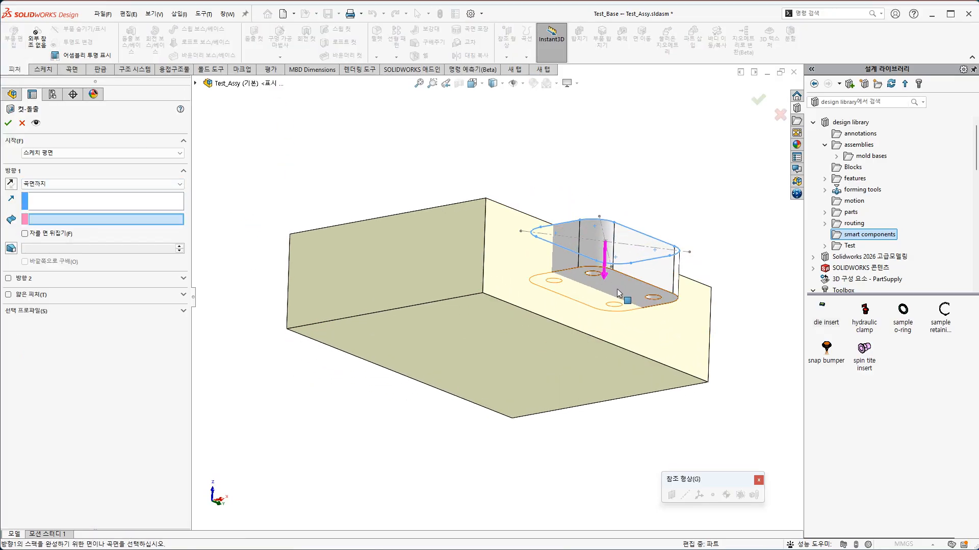
{"action": "left_click", "coordinate": [617, 288]}
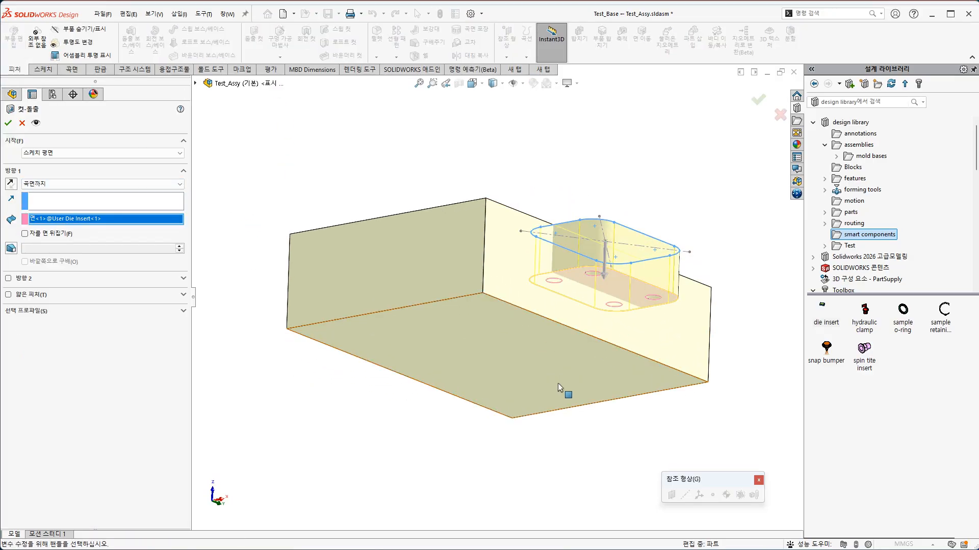
{"action": "left_click", "coordinate": [8, 123]}
{"action": "middle_click_drag", "start_coordinate": [274, 158], "coordinate": [258, 255]}
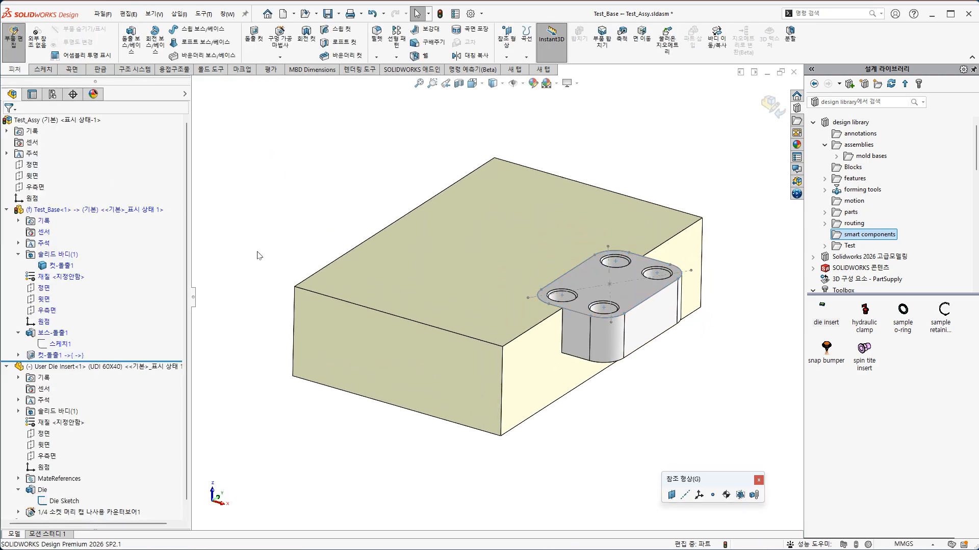
Check the references of the new cut and its sketch, and return from part editing to the assembly
{"action": "left_click", "coordinate": [19, 355]}
{"action": "left_click", "coordinate": [60, 367]}
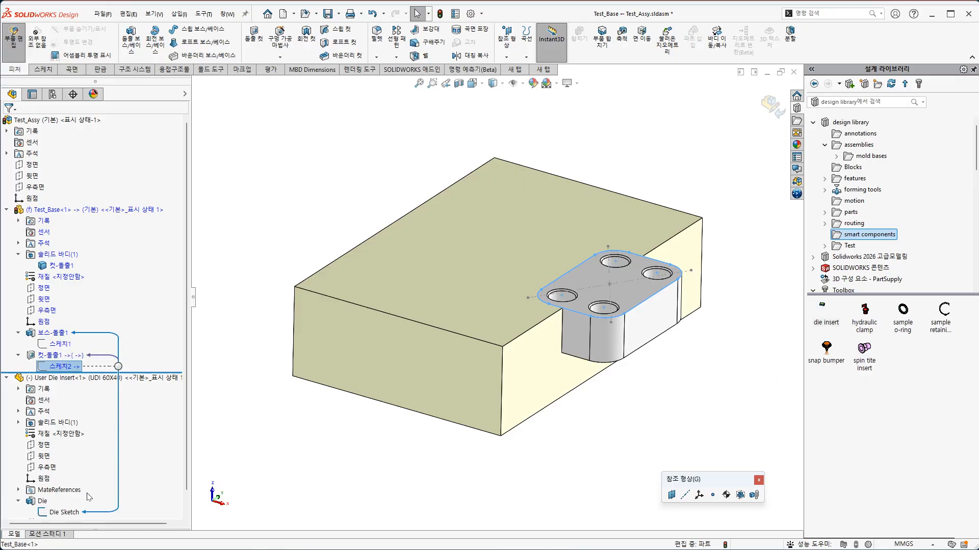
{"action": "left_click", "coordinate": [56, 355]}
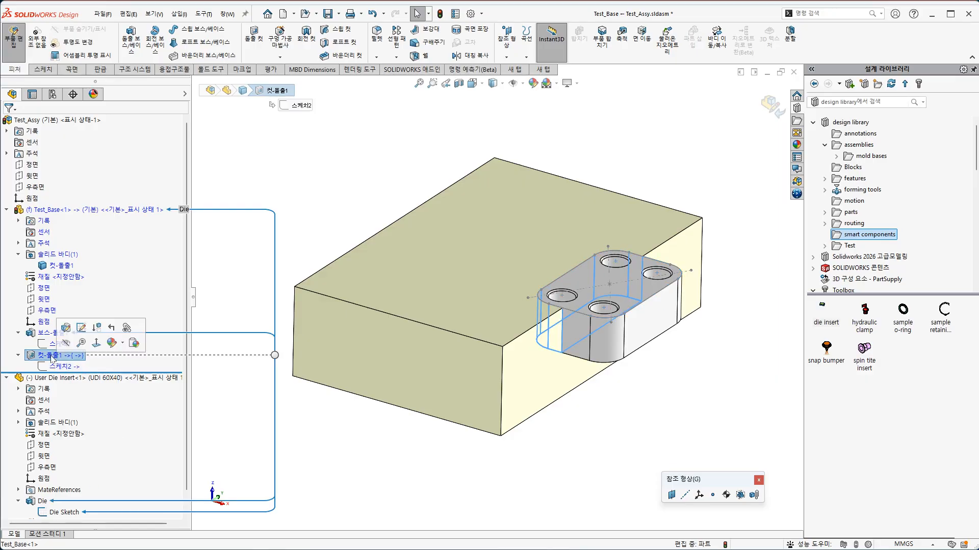
{"action": "left_click", "coordinate": [333, 454]}
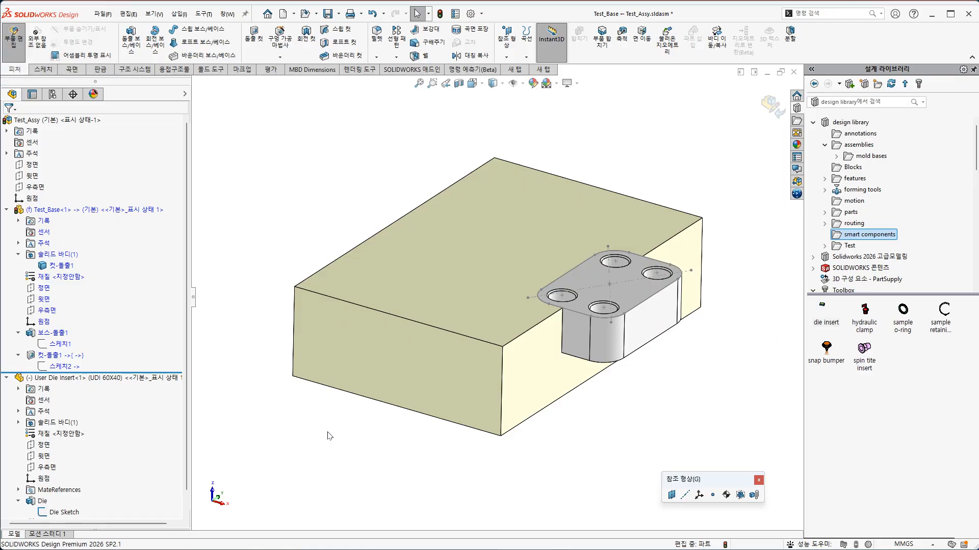
{"action": "scroll", "coordinate": [387, 461], "scroll_direction": "up", "scroll_amount": 2}
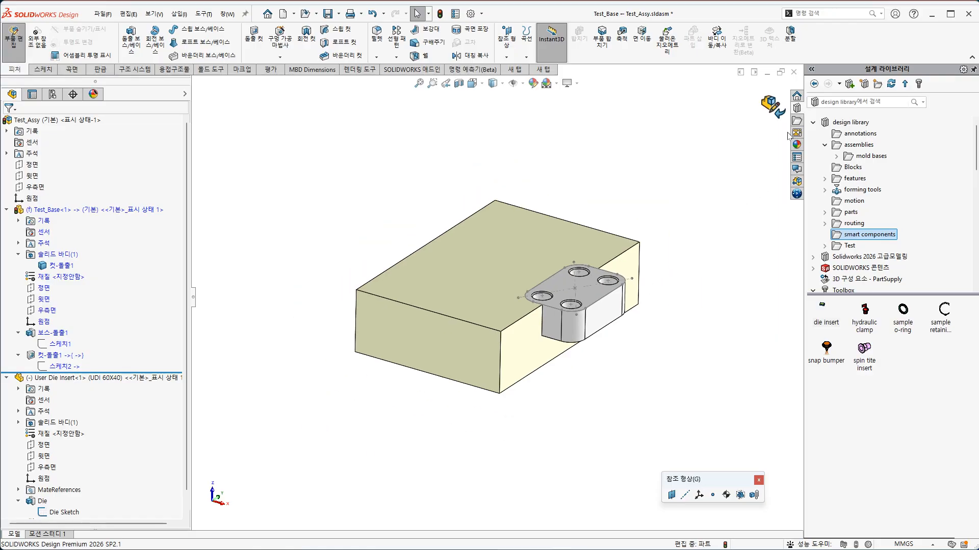
{"action": "left_click", "coordinate": [772, 107]}
Move the User Die Insert back toward the middle of the block's top face and rebuild the assembly
{"action": "left_click", "coordinate": [582, 290]}
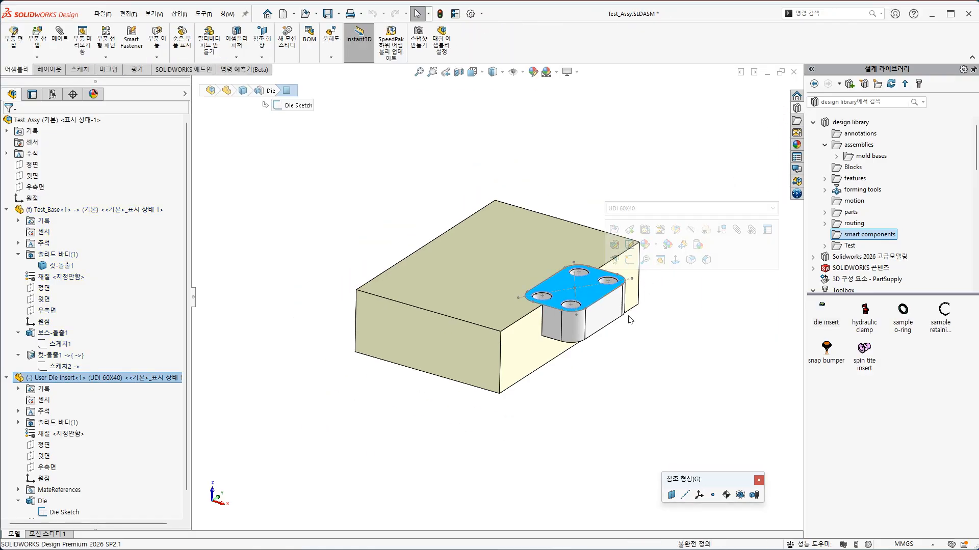
{"action": "left_click", "coordinate": [262, 340]}
{"action": "left_click_drag", "start_coordinate": [175, 382], "coordinate": [499, 384]}
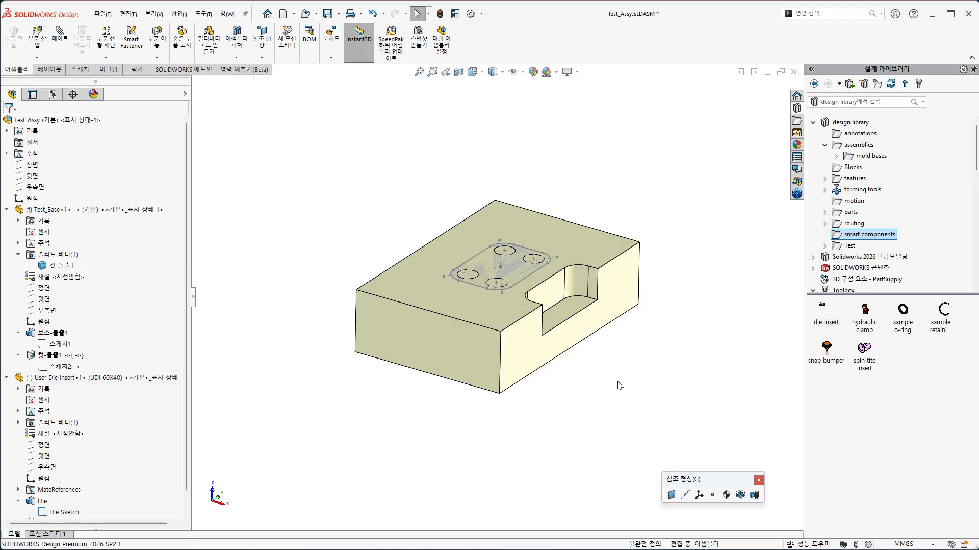
{"action": "left_click", "coordinate": [441, 17]}
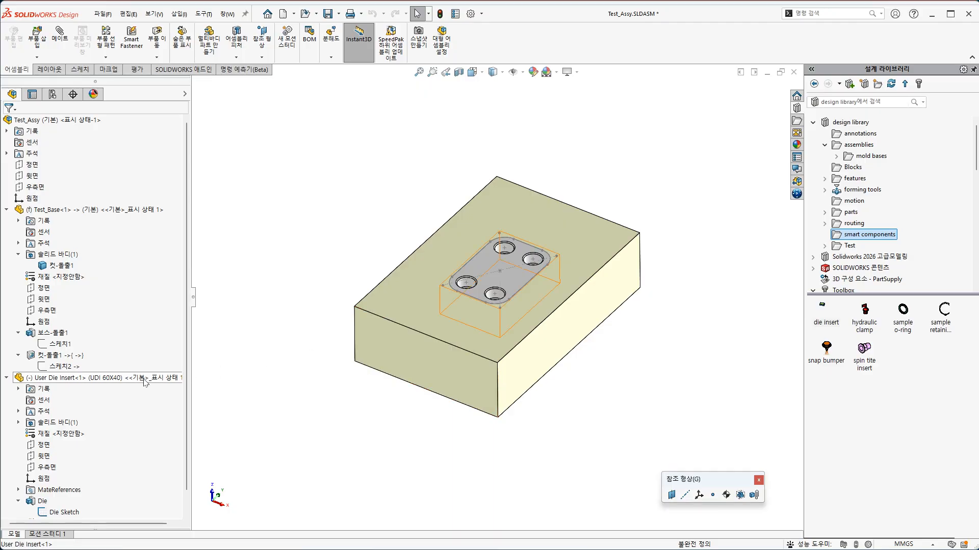
Hide the User Die Insert to inspect the pocket in the block, and show the insert again
{"action": "left_click", "coordinate": [170, 378]}
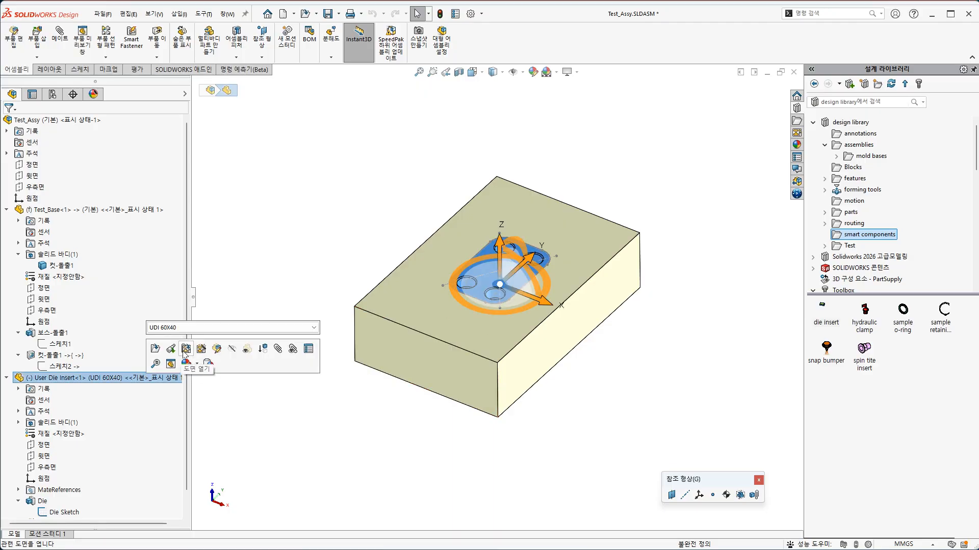
{"action": "left_click", "coordinate": [232, 351]}
{"action": "middle_click_drag", "start_coordinate": [308, 406], "coordinate": [381, 393]}
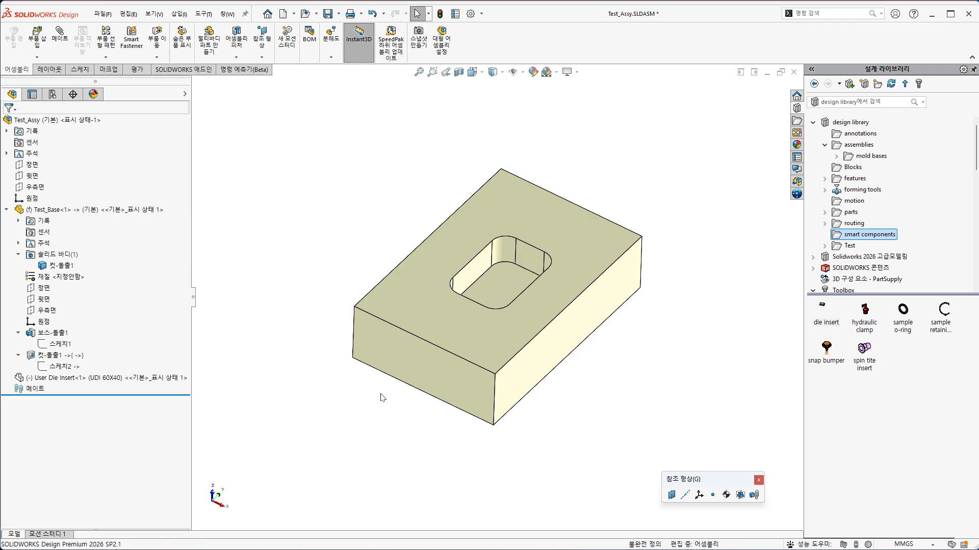
{"action": "left_click", "coordinate": [174, 378]}
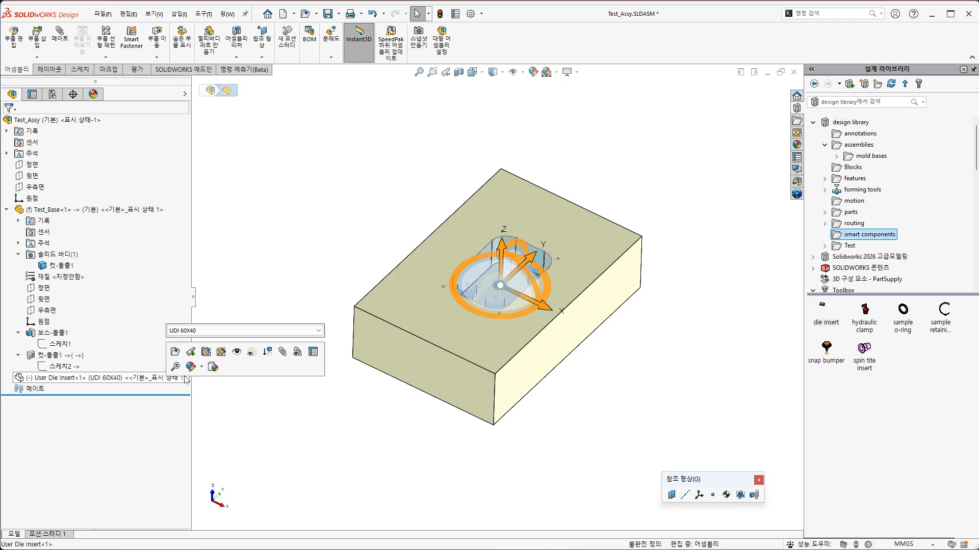
{"action": "left_click", "coordinate": [236, 356]}
{"action": "middle_click_drag", "start_coordinate": [358, 415], "coordinate": [480, 281]}
{"action": "middle_click_drag", "start_coordinate": [486, 351], "coordinate": [463, 471]}
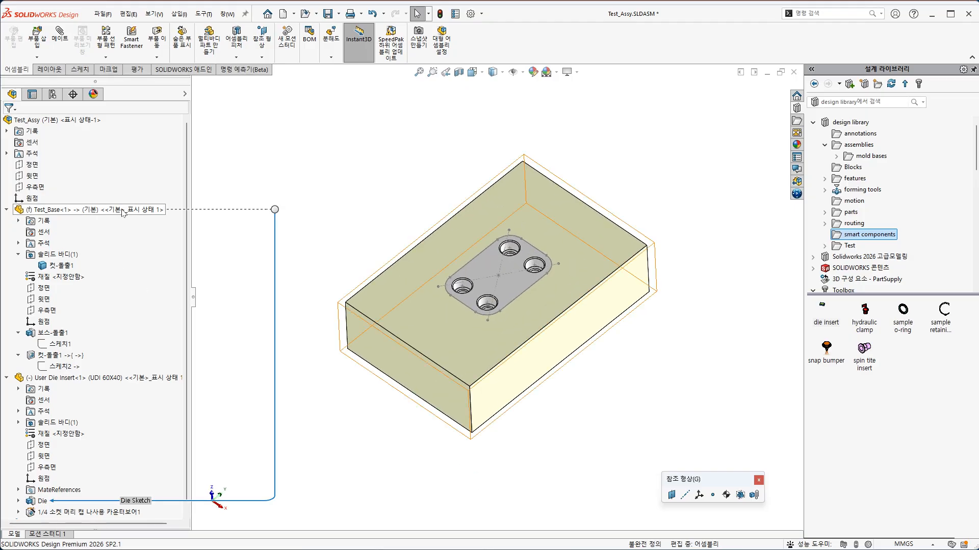
Save the assembly together with the modified User Die Insert and Test_Base parts, and collapse the pocket cut in the tree
{"action": "key", "text": "ctrl+s"}
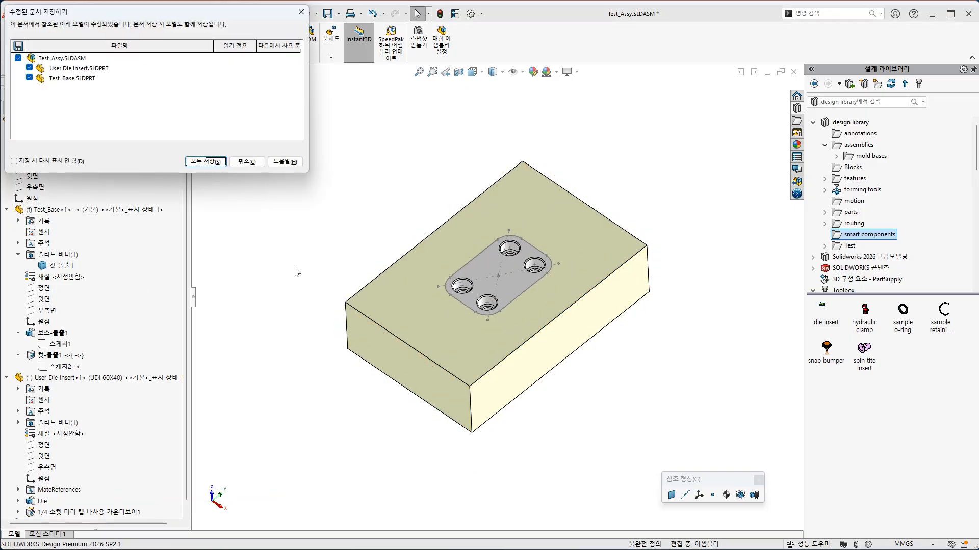
{"action": "left_click", "coordinate": [206, 161]}
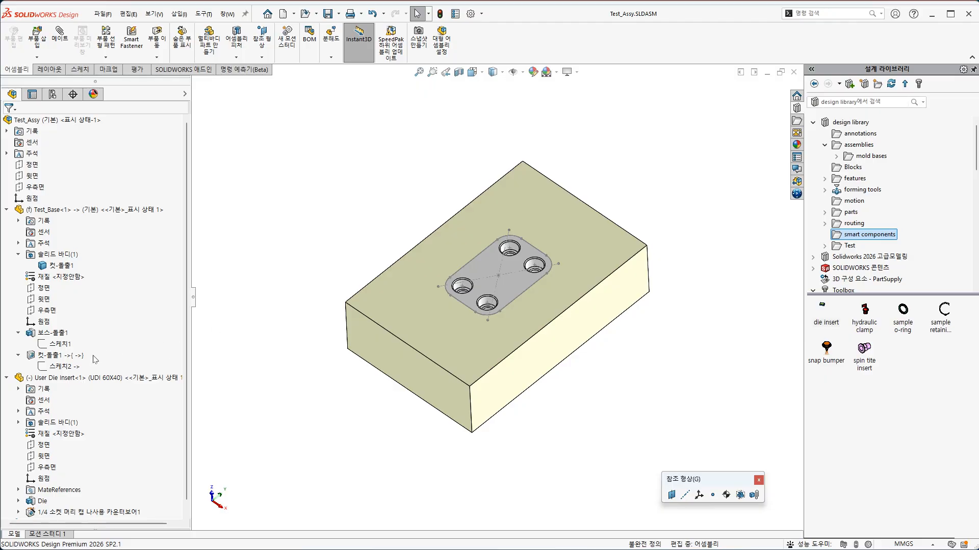
{"action": "left_click", "coordinate": [19, 356]}
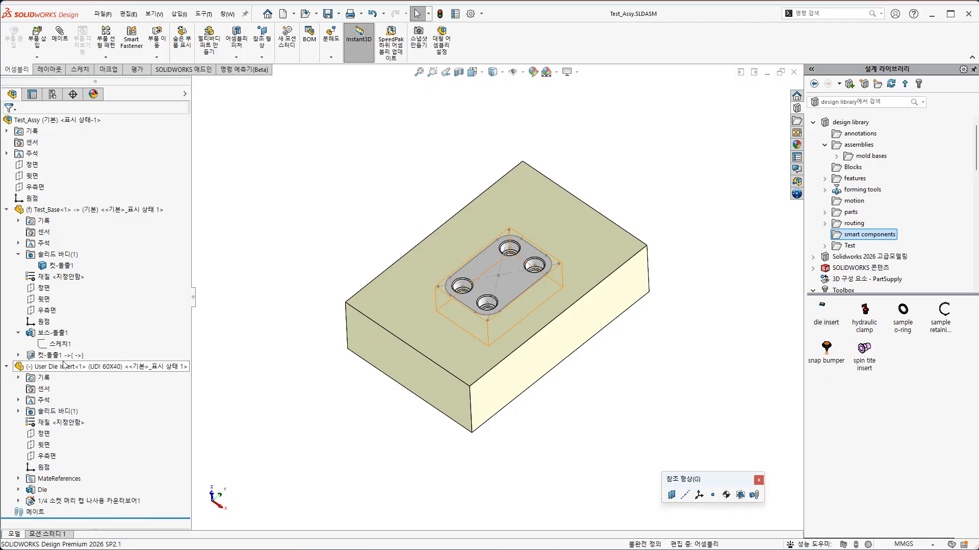
Open the die insert part from the smart components library folder, examine its model and feature tree, and close it
{"action": "right_click", "coordinate": [825, 322]}
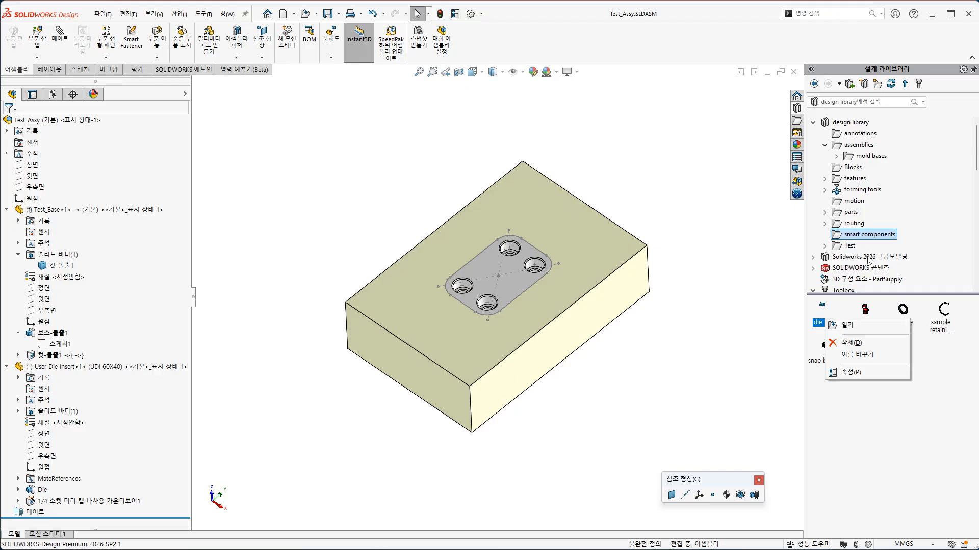
{"action": "left_click", "coordinate": [881, 235]}
{"action": "left_click", "coordinate": [856, 124]}
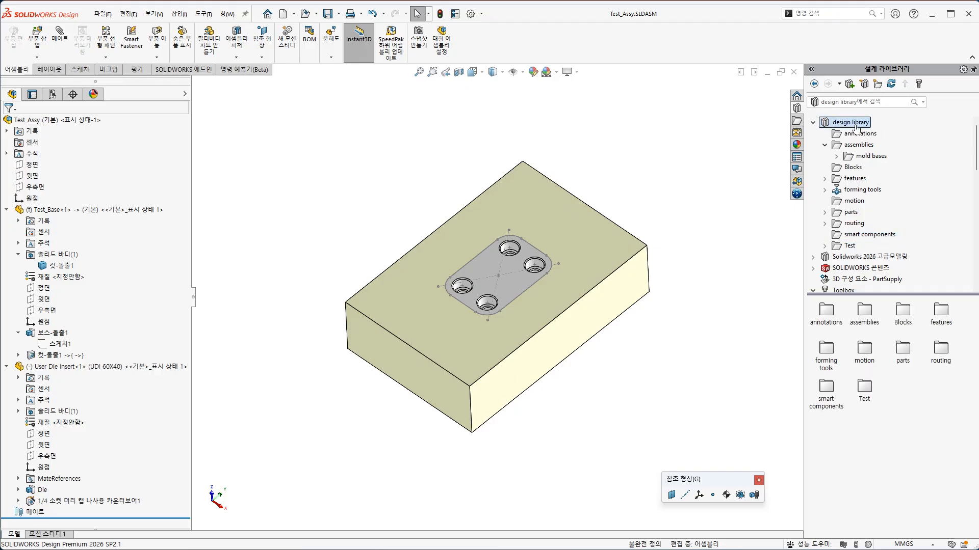
{"action": "left_click", "coordinate": [877, 235]}
{"action": "right_click", "coordinate": [824, 313]}
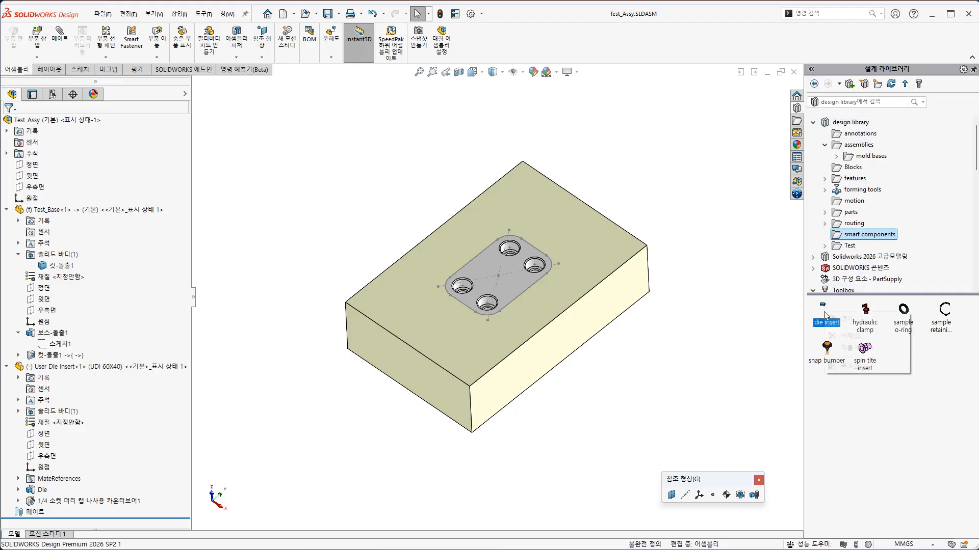
{"action": "left_click", "coordinate": [838, 324]}
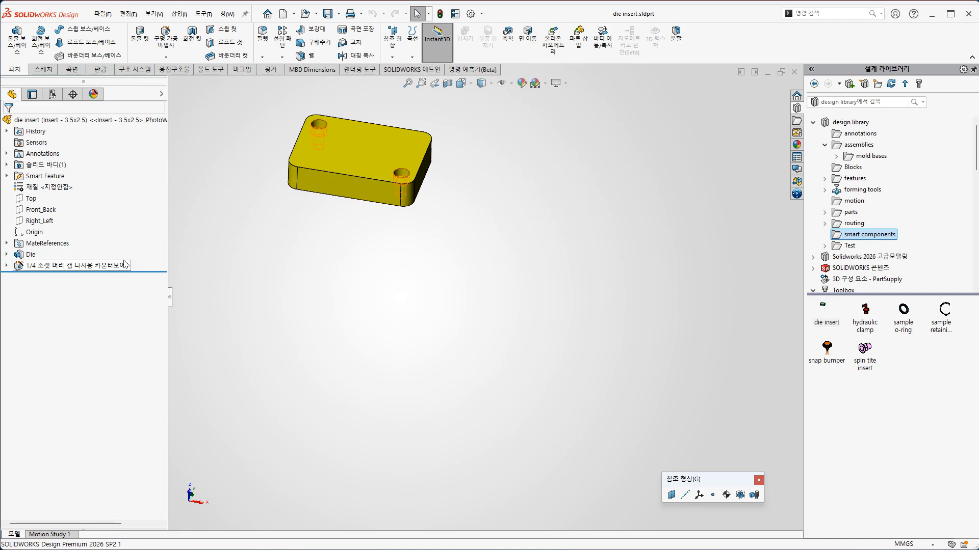
{"action": "scroll", "coordinate": [476, 251], "scroll_direction": "up", "scroll_amount": 3}
{"action": "scroll", "coordinate": [476, 251], "scroll_direction": "up", "scroll_amount": 1}
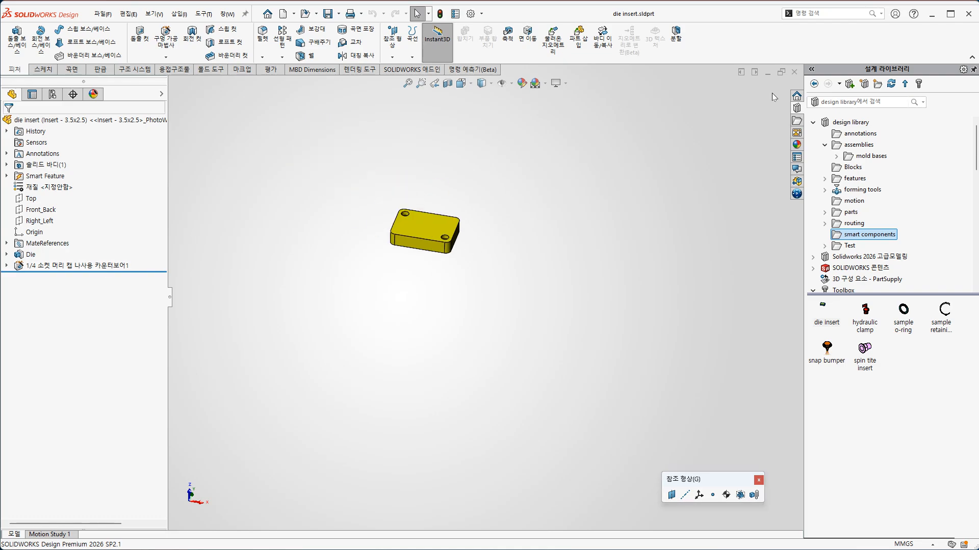
{"action": "left_click", "coordinate": [794, 72]}
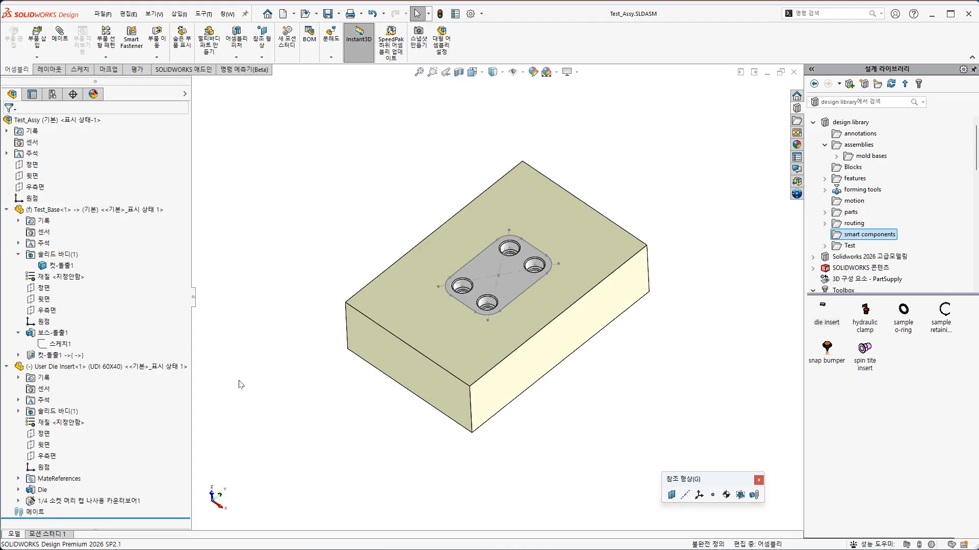
Suppress the User Die Insert and place the library's die insert, configuration Insert - 2.5x1.5, on the block's top face with a coincident mate
{"action": "left_click", "coordinate": [157, 368]}
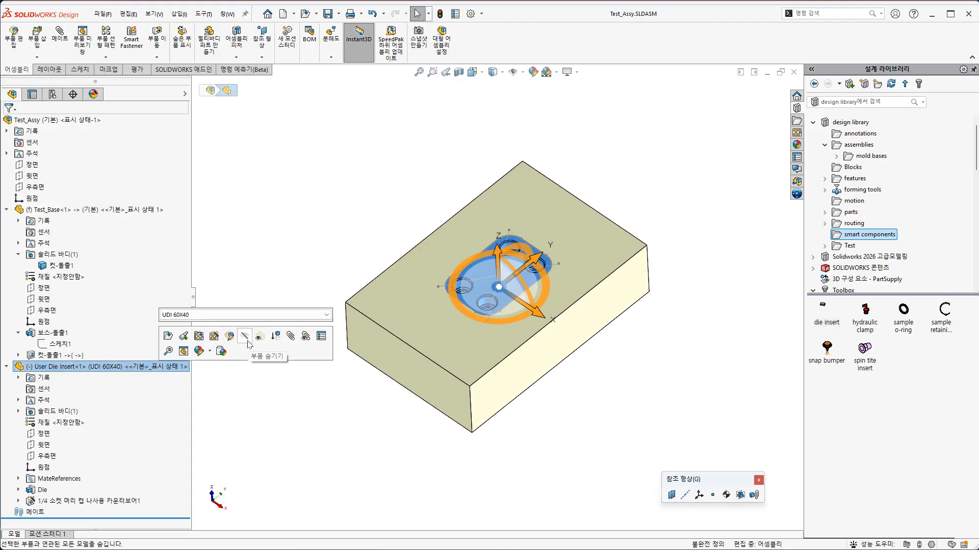
{"action": "left_click", "coordinate": [276, 337]}
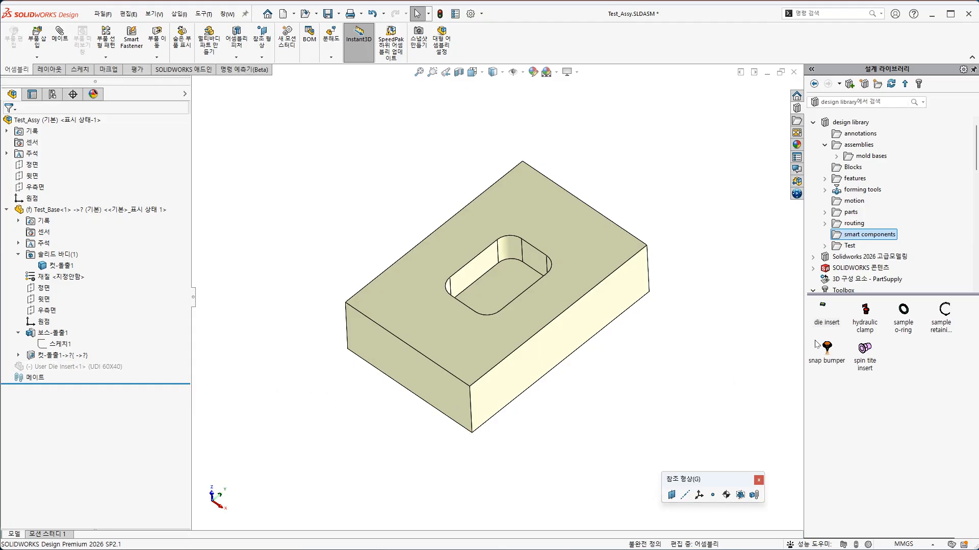
{"action": "left_click_drag", "start_coordinate": [824, 311], "coordinate": [597, 253]}
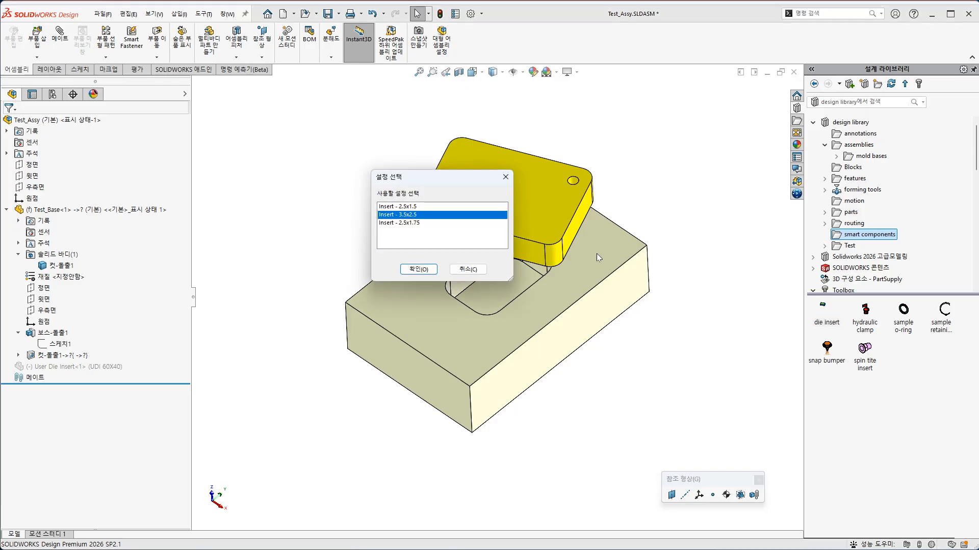
{"action": "left_click", "coordinate": [406, 207]}
{"action": "left_click", "coordinate": [416, 269]}
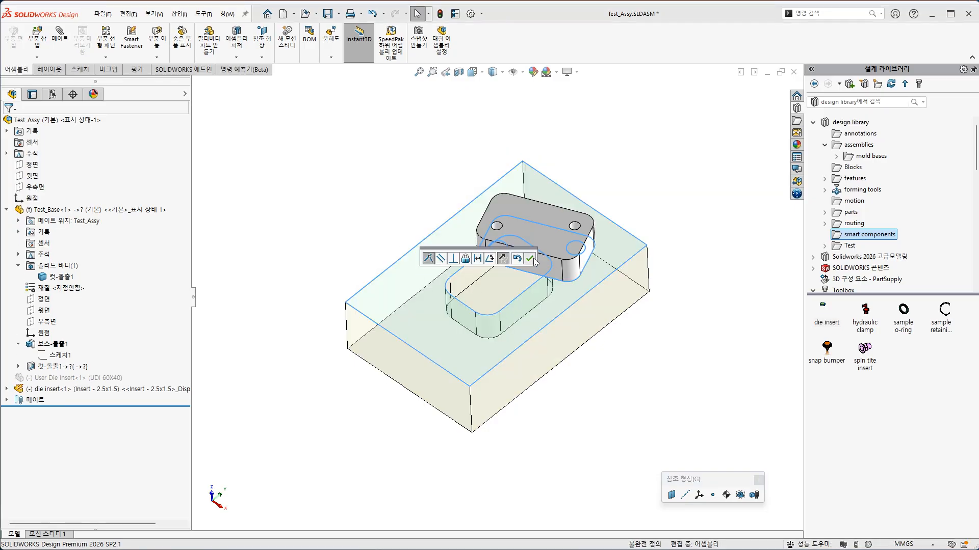
{"action": "left_click", "coordinate": [530, 259]}
{"action": "key", "text": "Escape"}
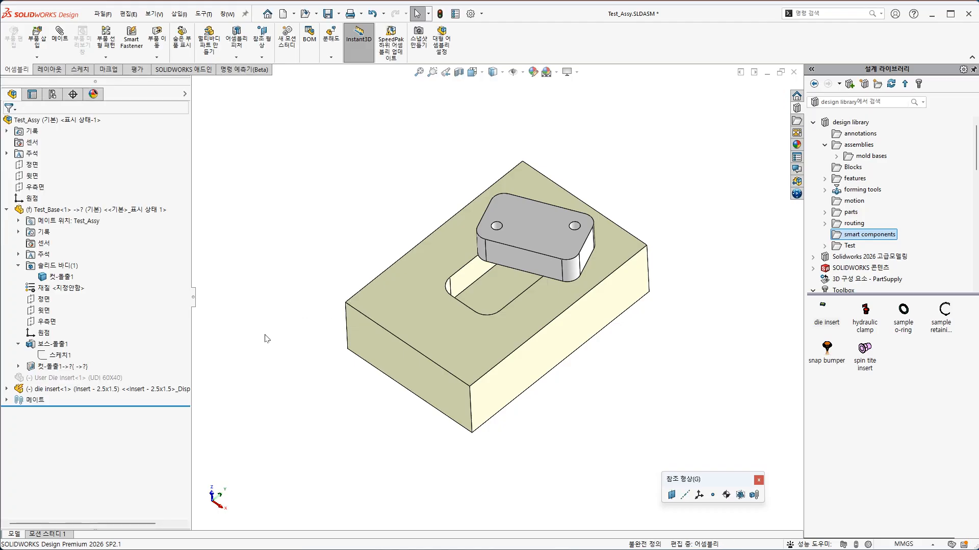
Try to insert the die insert's smart features using the block's top face as the sketch plane for the cut
{"action": "left_click", "coordinate": [162, 390]}
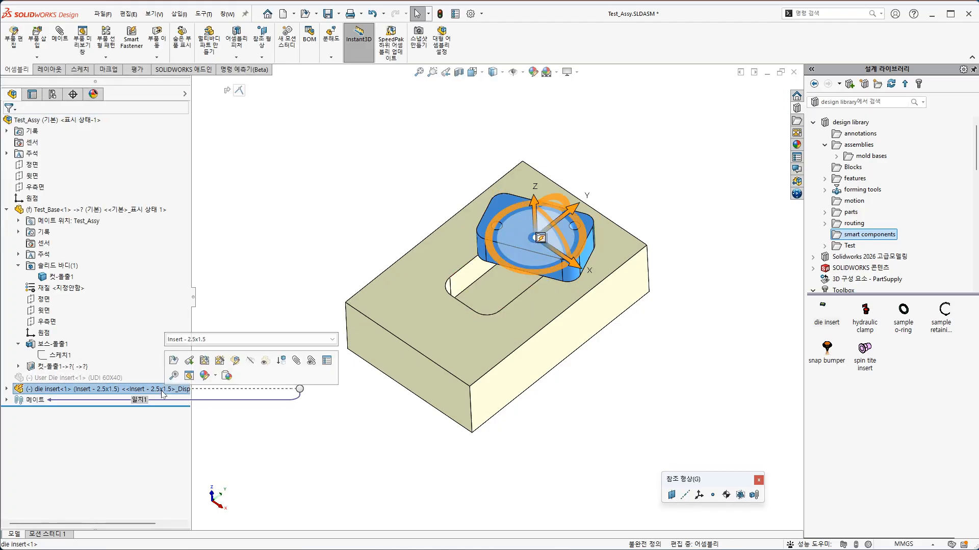
{"action": "left_click", "coordinate": [540, 237]}
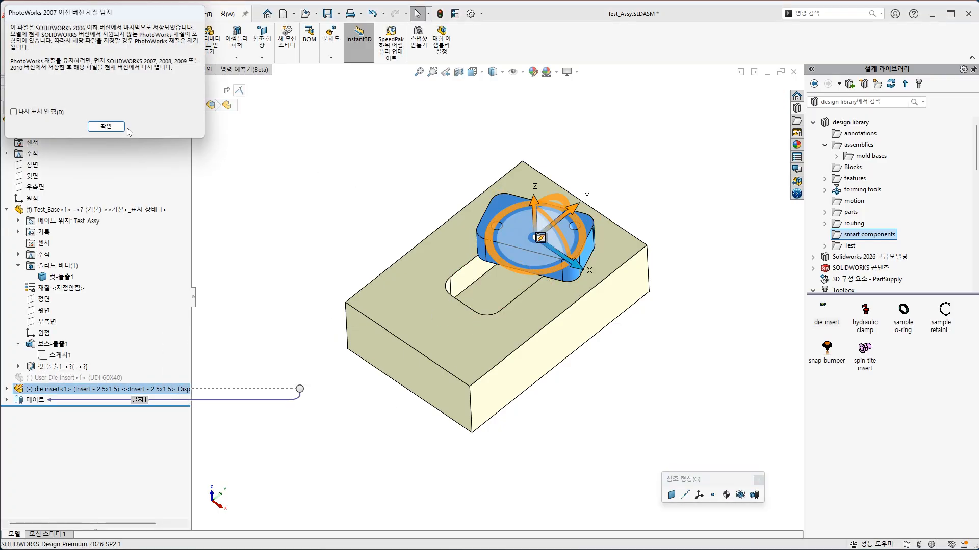
{"action": "left_click", "coordinate": [121, 127]}
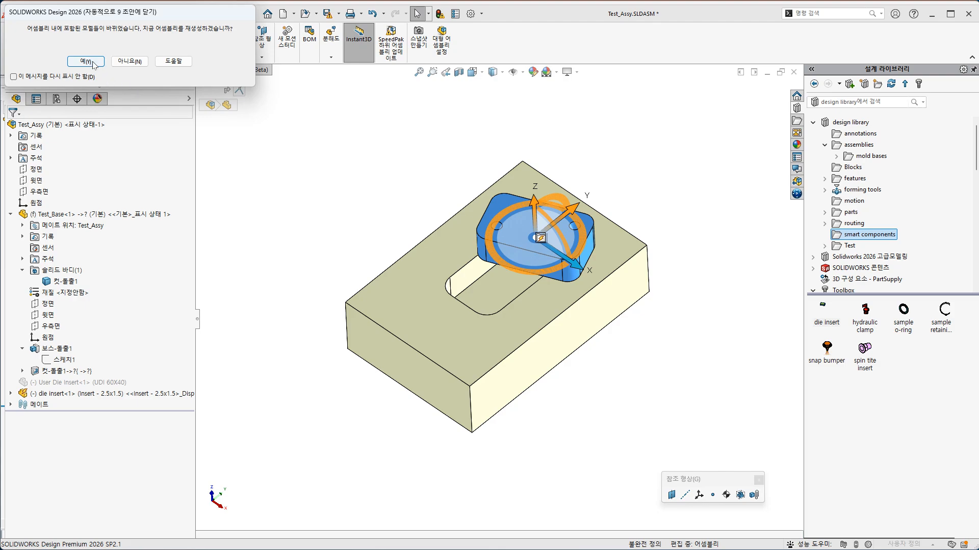
{"action": "left_click", "coordinate": [94, 64]}
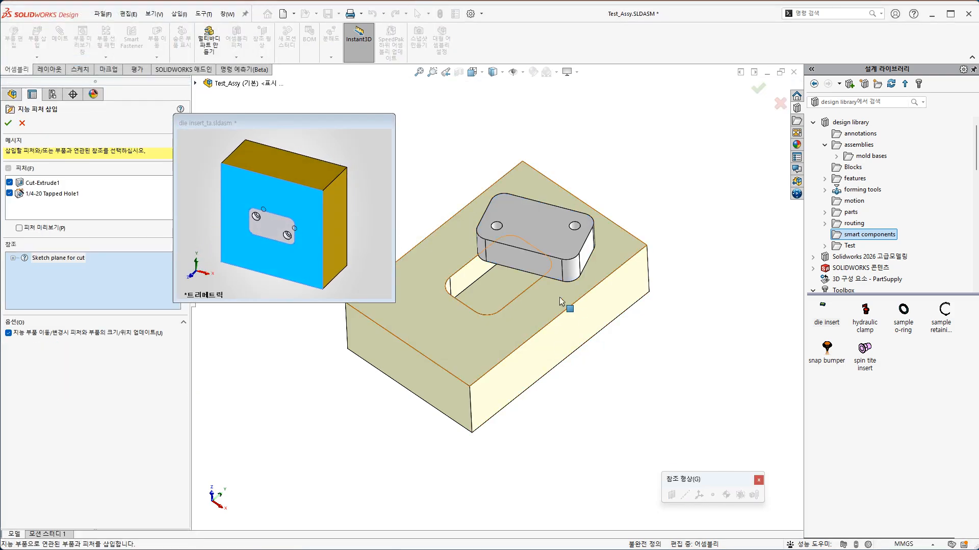
{"action": "left_click", "coordinate": [560, 304]}
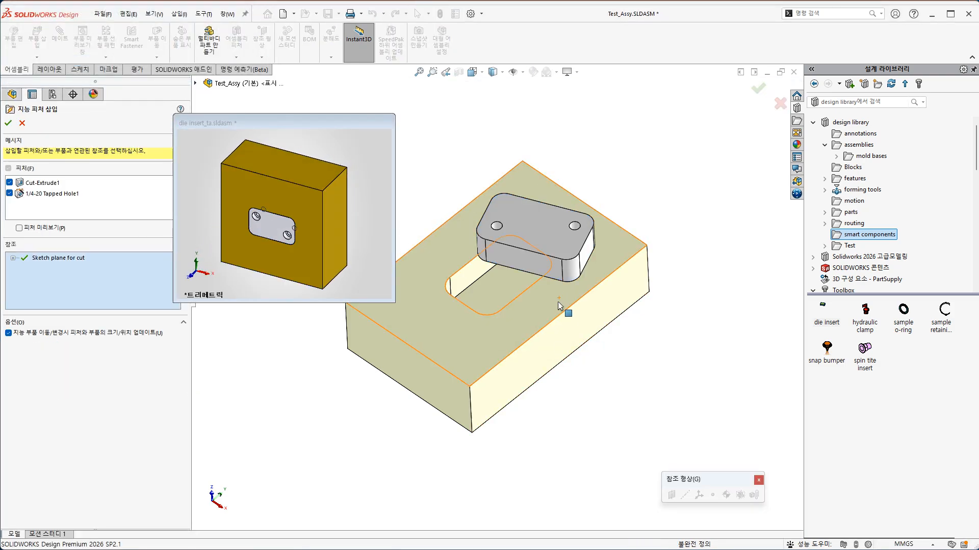
{"action": "left_click", "coordinate": [8, 123]}
{"action": "left_click", "coordinate": [704, 358]}
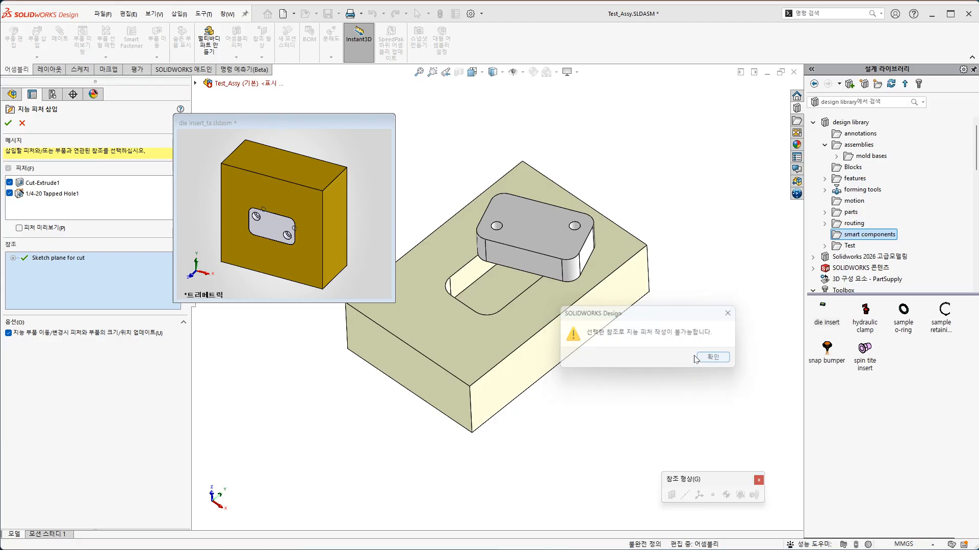
{"action": "left_click", "coordinate": [23, 123]}
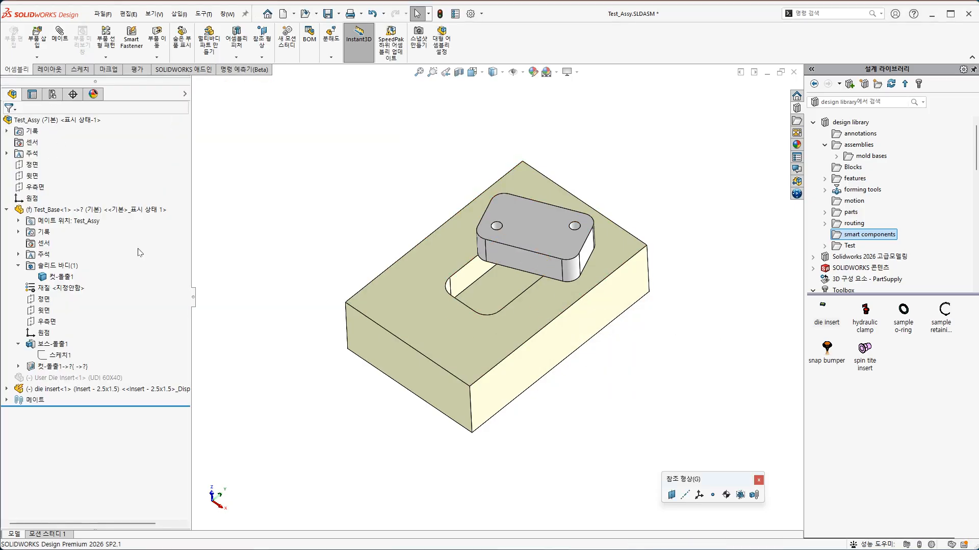
Flip the alignment of the coincident mate between Test_Base and the die insert
{"action": "left_click", "coordinate": [7, 390]}
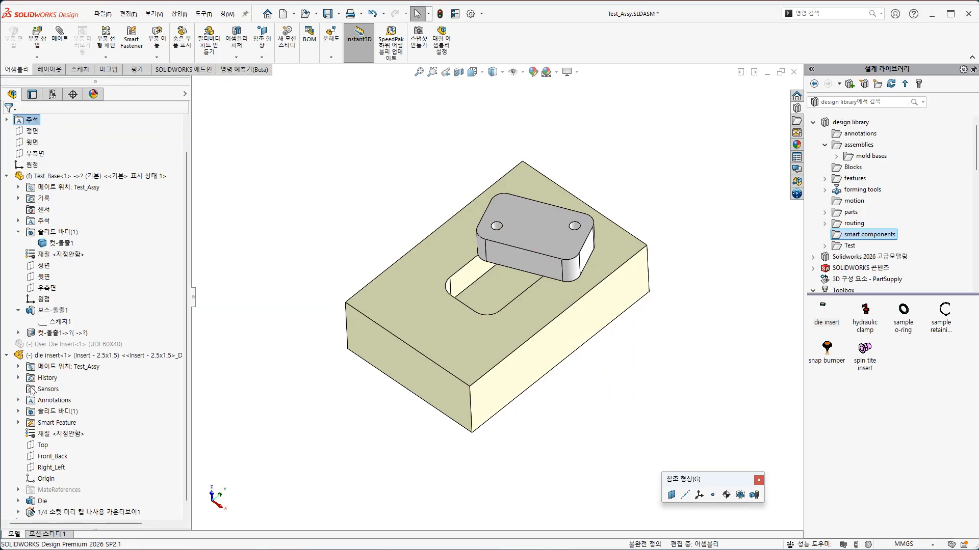
{"action": "left_click", "coordinate": [19, 367]}
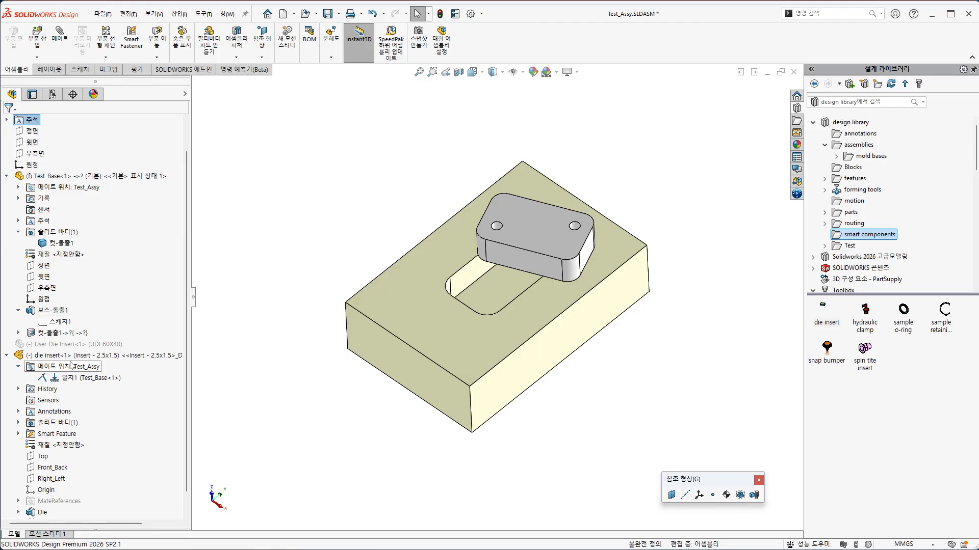
{"action": "scroll", "coordinate": [13, 515], "scroll_direction": "down", "scroll_amount": 1}
{"action": "left_click", "coordinate": [8, 512]}
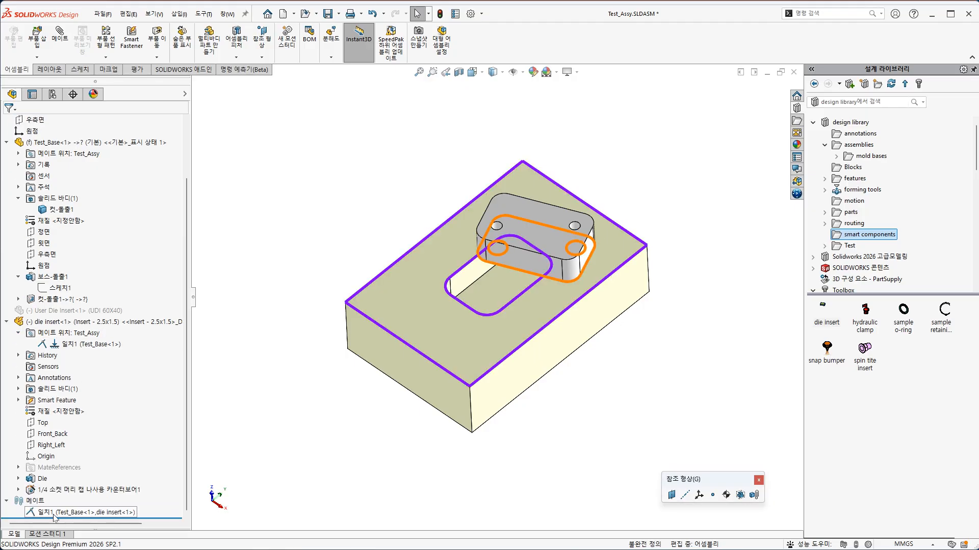
{"action": "right_click", "coordinate": [64, 512]}
{"action": "left_click", "coordinate": [97, 531]}
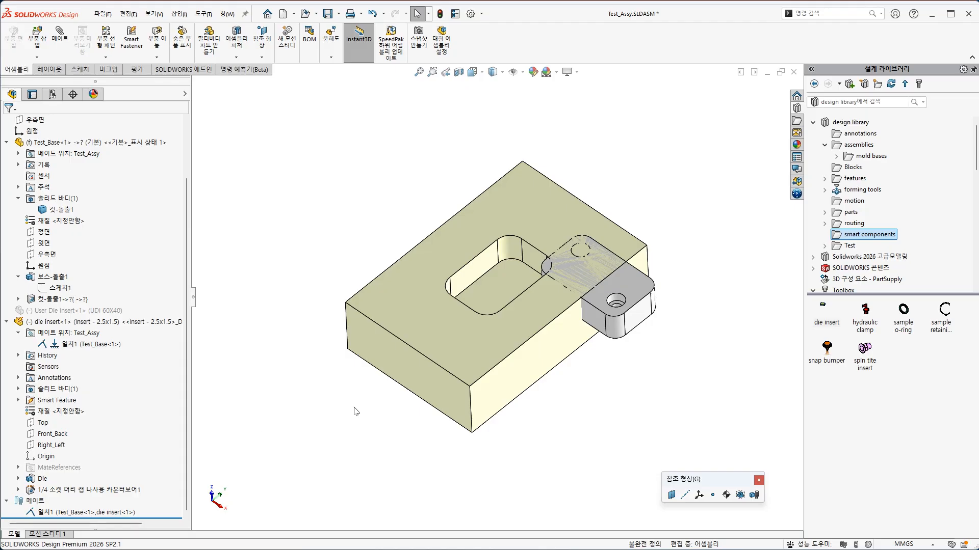
Insert the die insert's smart features Cut-Extrude1 and 1/4-20 Tapped Hole1 into Test_Base, using the block's top face as sketch plane for the cut
{"action": "left_click", "coordinate": [115, 322]}
{"action": "right_click", "coordinate": [117, 323]}
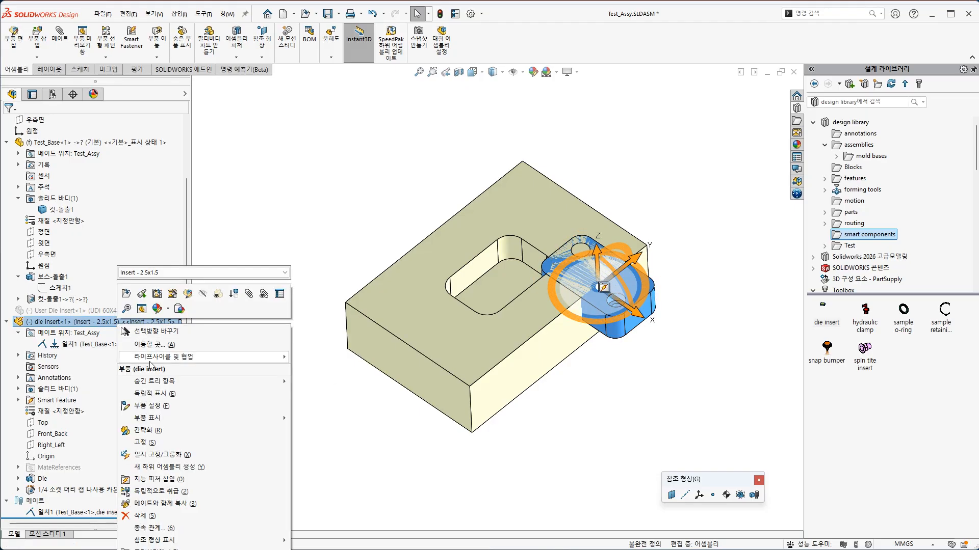
{"action": "left_click", "coordinate": [165, 484]}
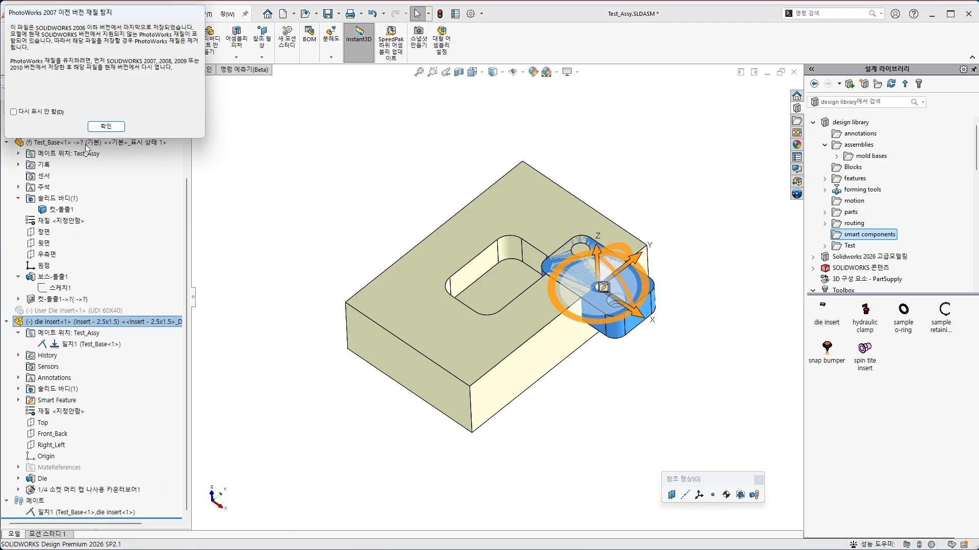
{"action": "left_click", "coordinate": [105, 125]}
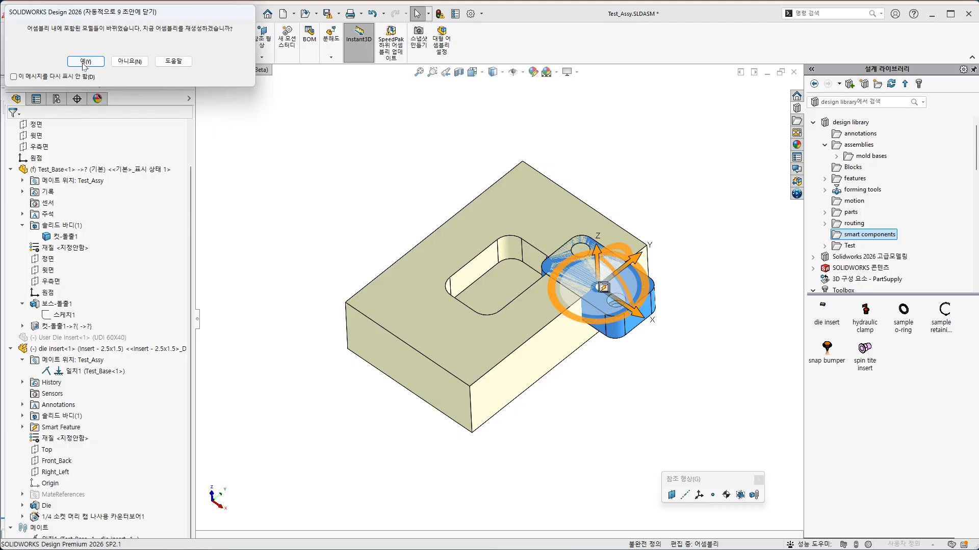
{"action": "left_click", "coordinate": [85, 61]}
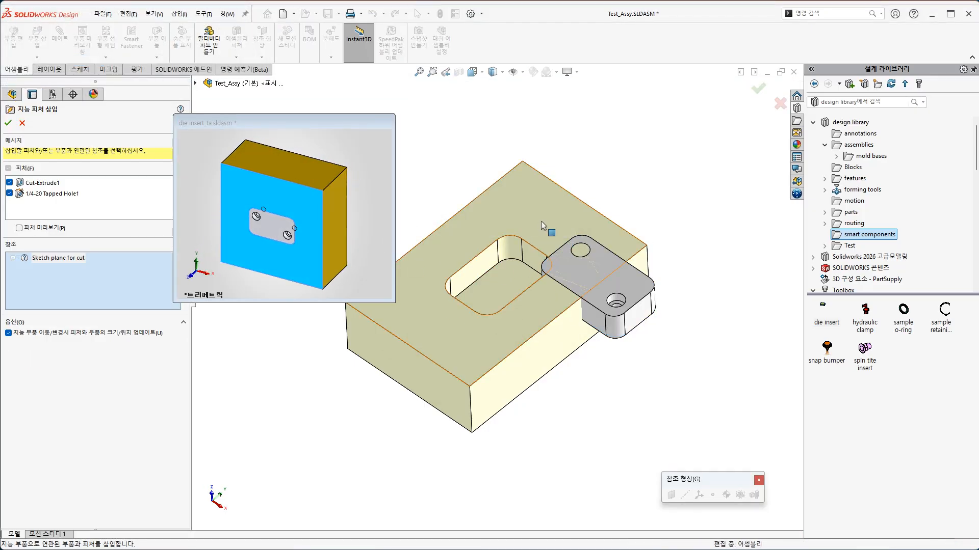
{"action": "left_click", "coordinate": [543, 226]}
{"action": "left_click", "coordinate": [7, 124]}
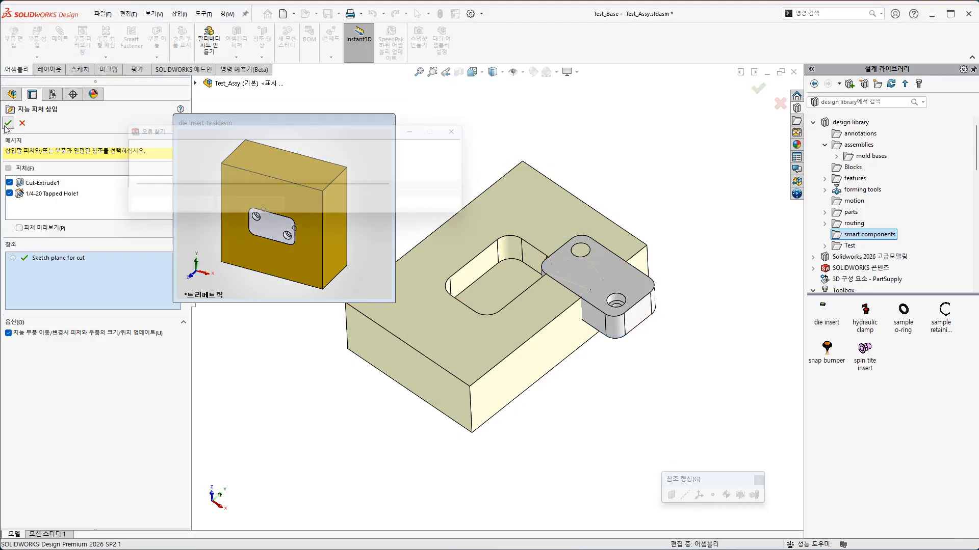
{"action": "left_click", "coordinate": [427, 208]}
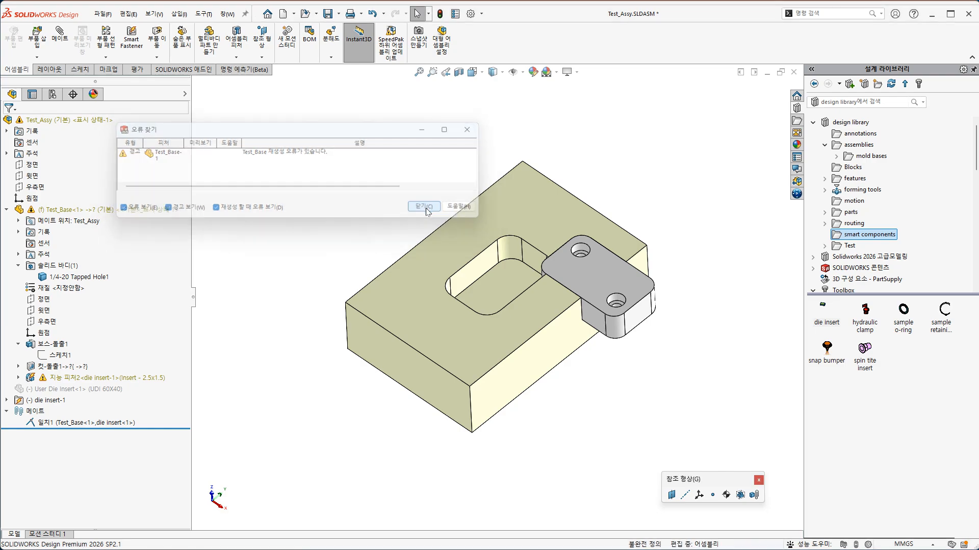
Move the die insert fully onto the block's top face beside the existing pocket and rebuild the assembly
{"action": "left_click", "coordinate": [587, 284]}
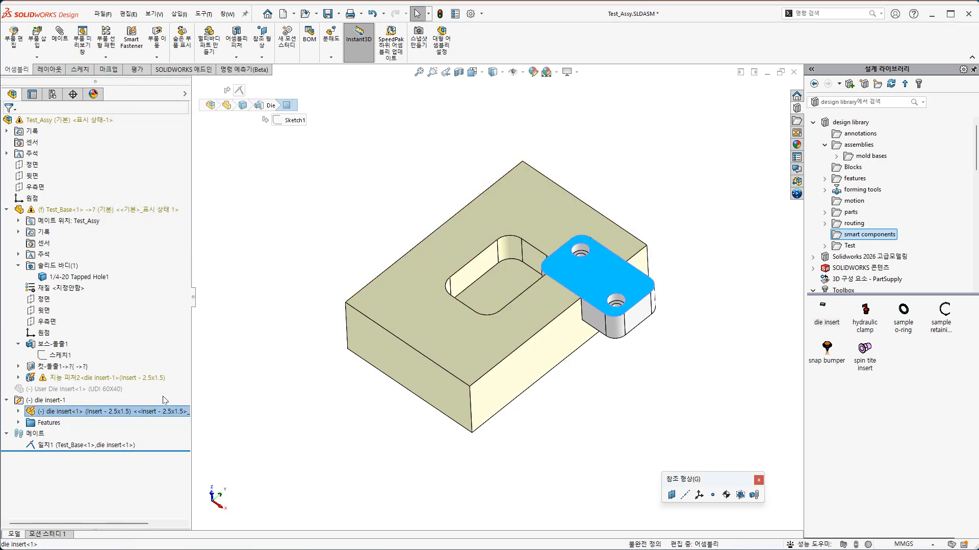
{"action": "left_click", "coordinate": [51, 401]}
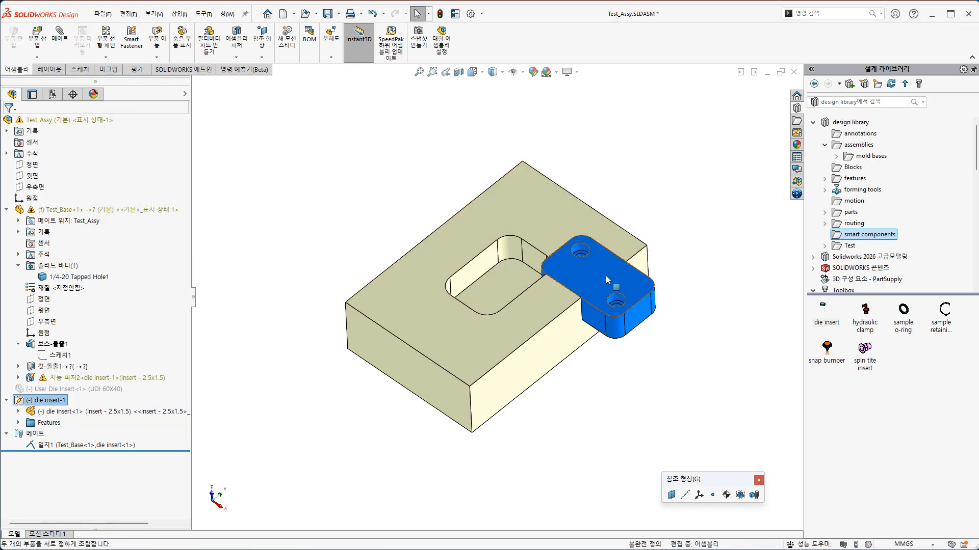
{"action": "left_click_drag", "start_coordinate": [605, 275], "coordinate": [575, 273]}
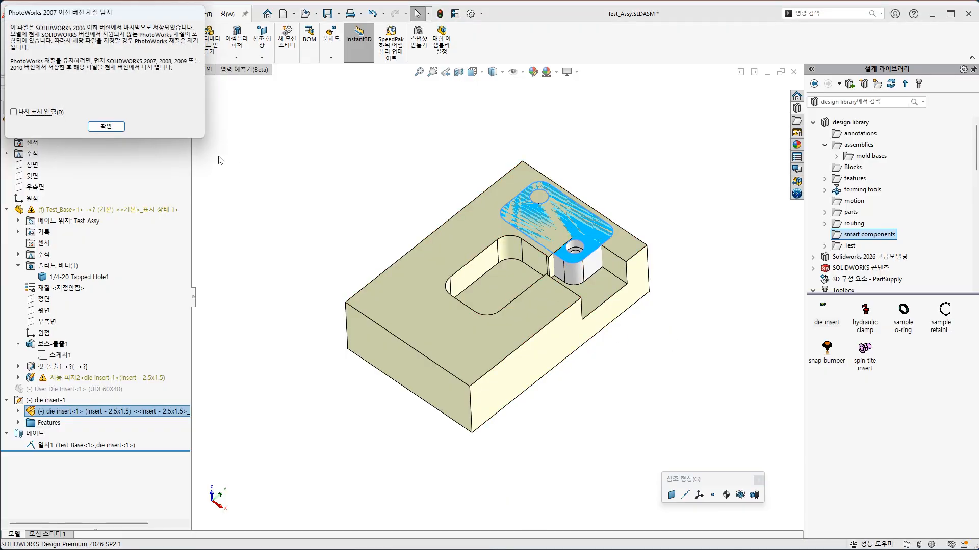
{"action": "left_click", "coordinate": [106, 127]}
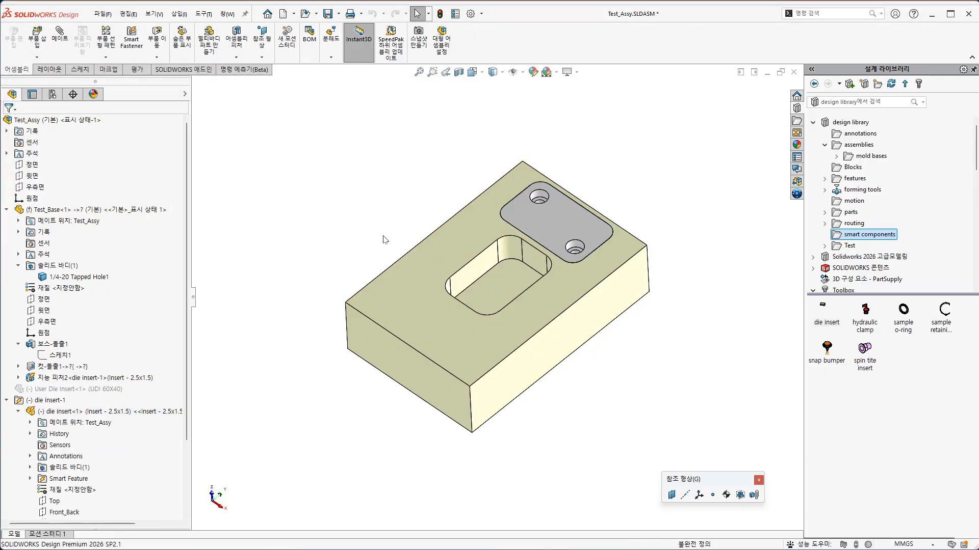
Hide the die insert component so the pocket and holes it cut in Test_Base can be inspected
{"action": "left_click", "coordinate": [564, 234]}
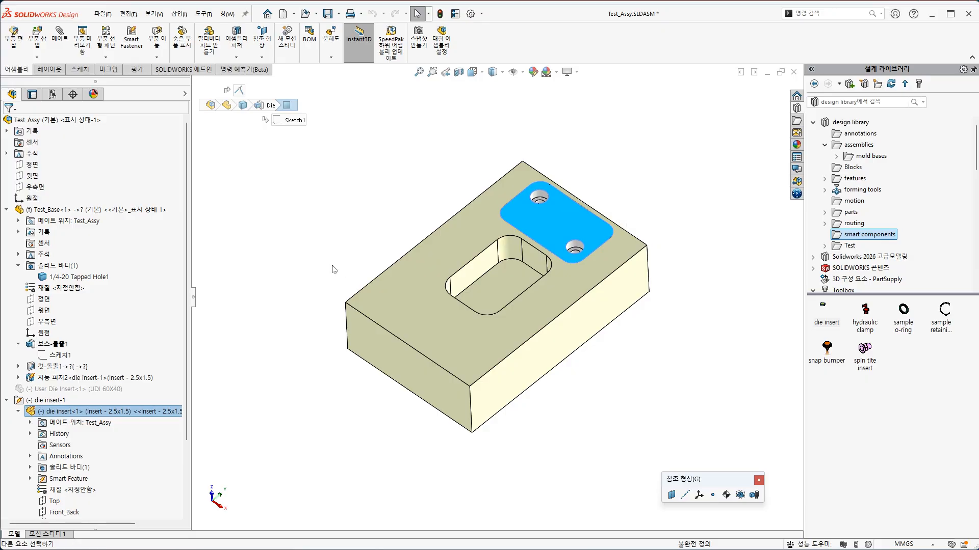
{"action": "right_click", "coordinate": [150, 411]}
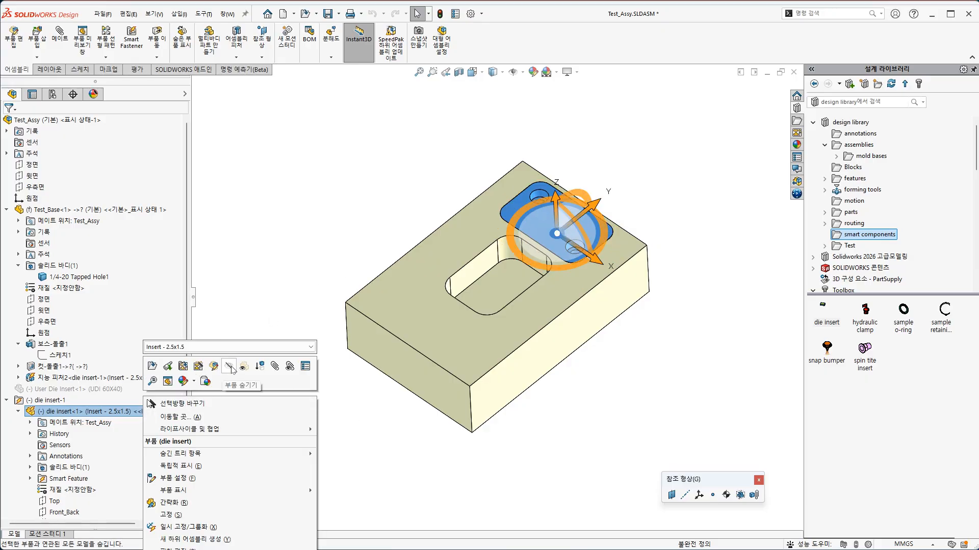
{"action": "left_click", "coordinate": [231, 370]}
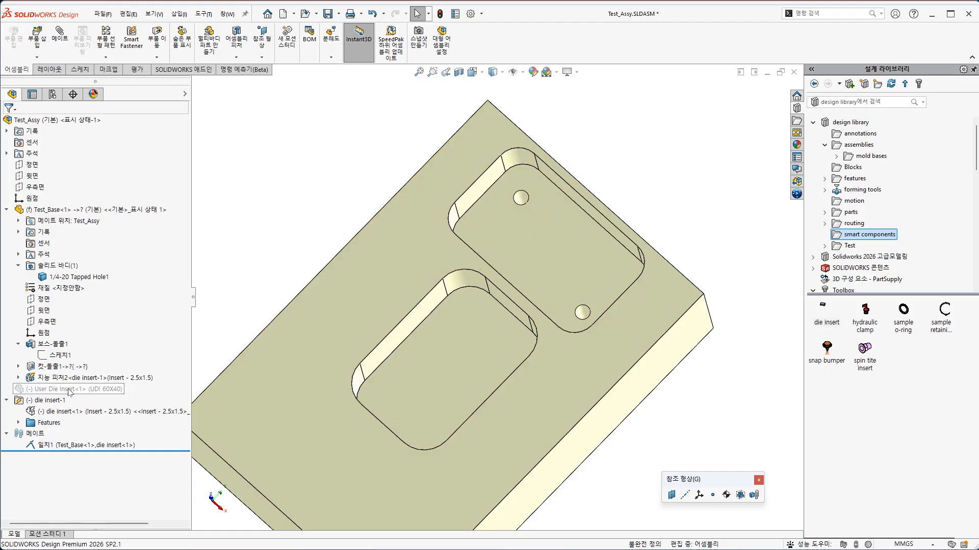
Inspect the definition of the 1/4-20 Tapped Hole1 smart feature in Test_Base, then leave it and return to the assembly without changes
{"action": "left_click", "coordinate": [19, 378]}
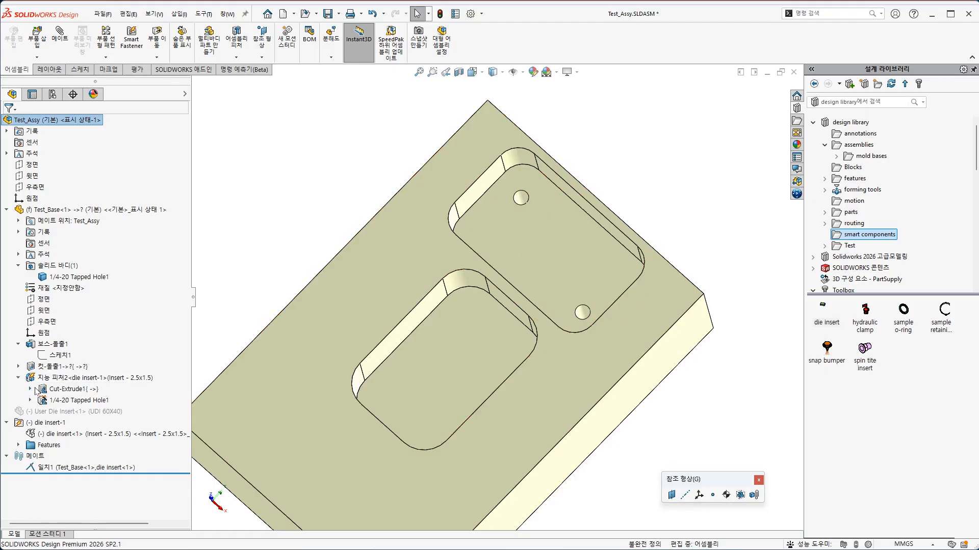
{"action": "left_click", "coordinate": [75, 401]}
{"action": "right_click", "coordinate": [76, 402]}
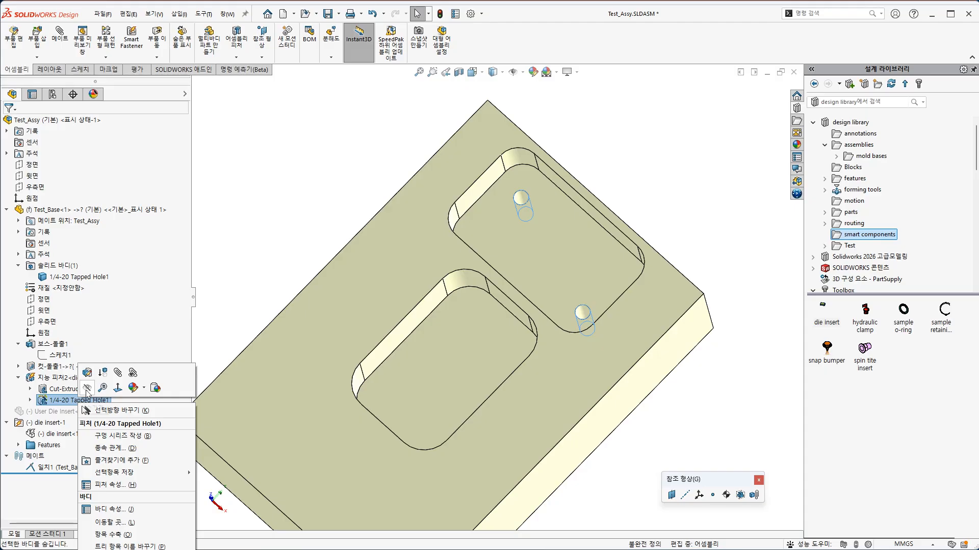
{"action": "left_click", "coordinate": [87, 388]}
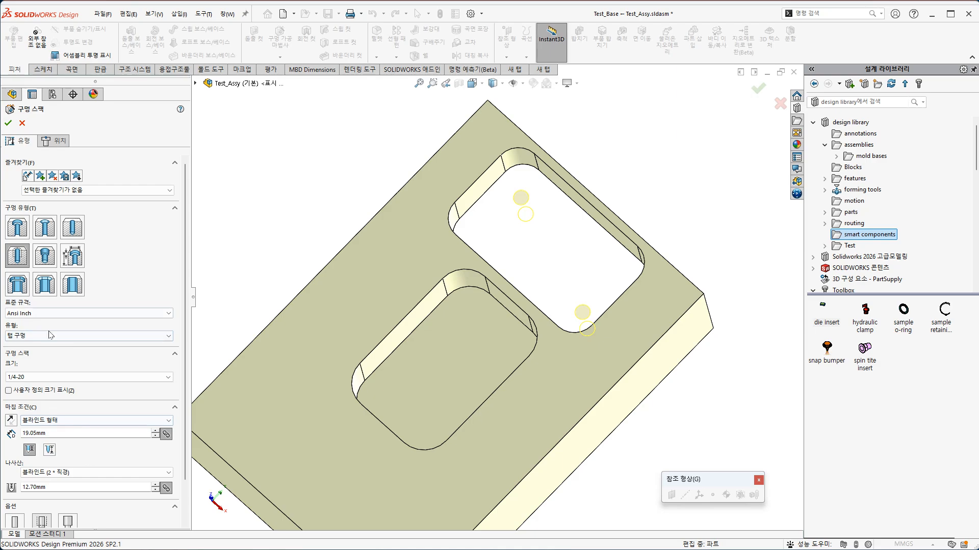
{"action": "left_click", "coordinate": [21, 124]}
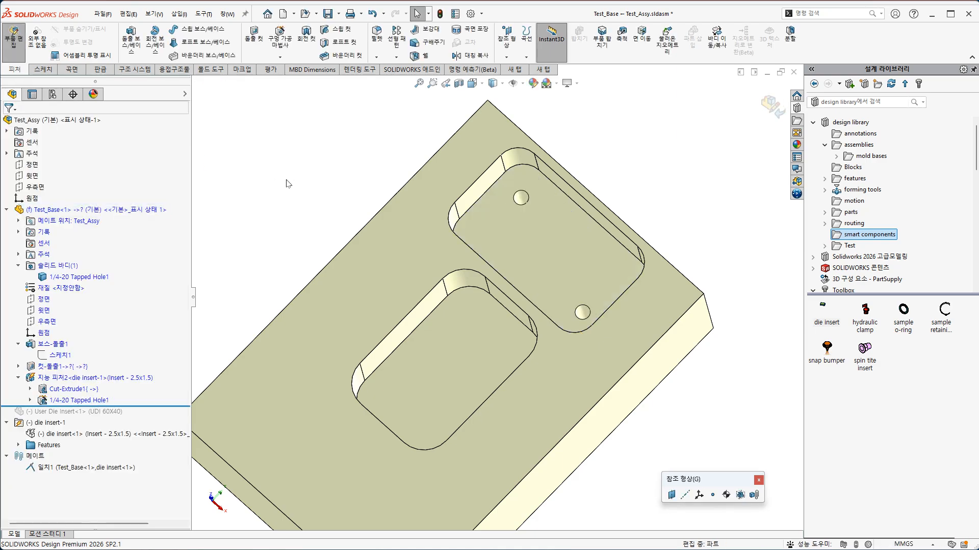
{"action": "left_click", "coordinate": [772, 107]}
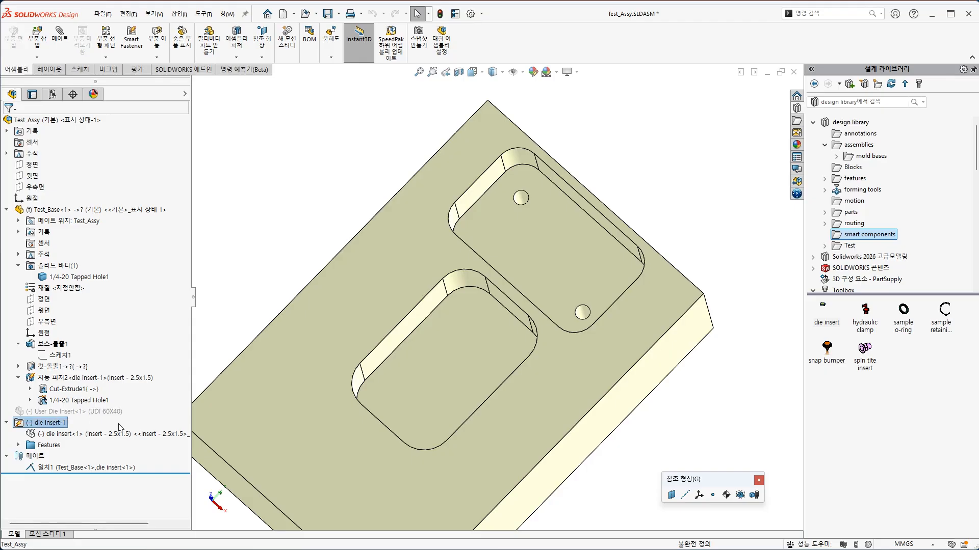
Delete the die insert-1 smart feature folder with its component from the assembly and unsuppress User Die Insert
{"action": "key", "text": "Delete"}
{"action": "left_click", "coordinate": [715, 298]}
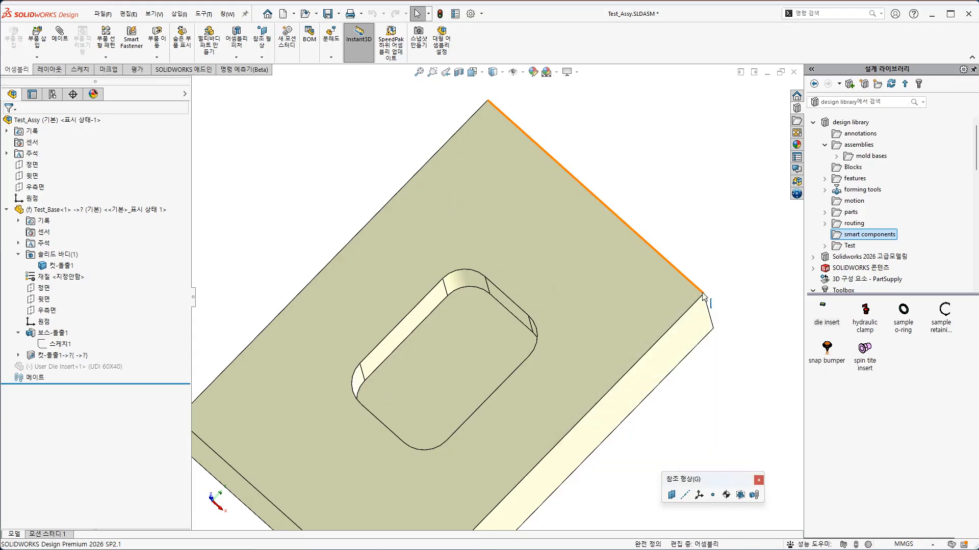
{"action": "left_click", "coordinate": [95, 367]}
{"action": "right_click", "coordinate": [95, 368]}
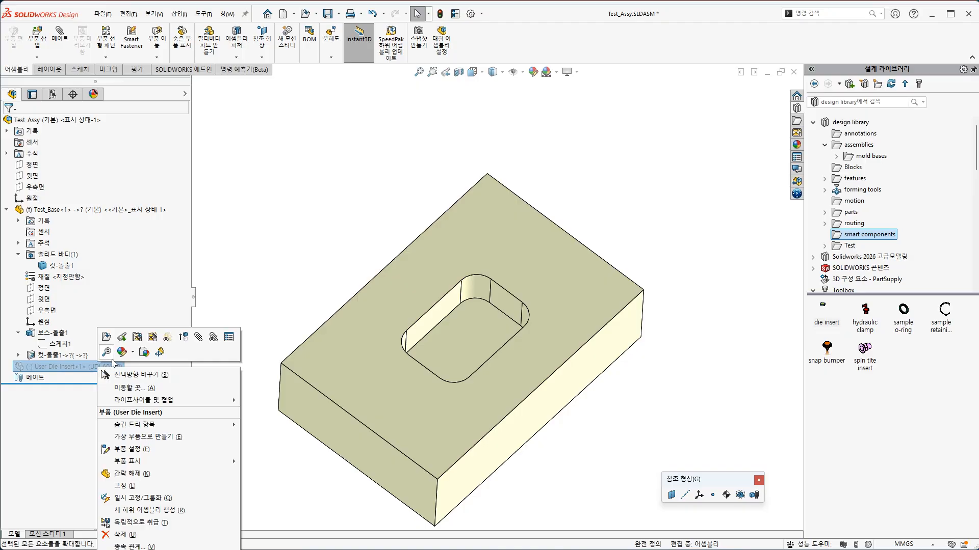
{"action": "left_click", "coordinate": [184, 337]}
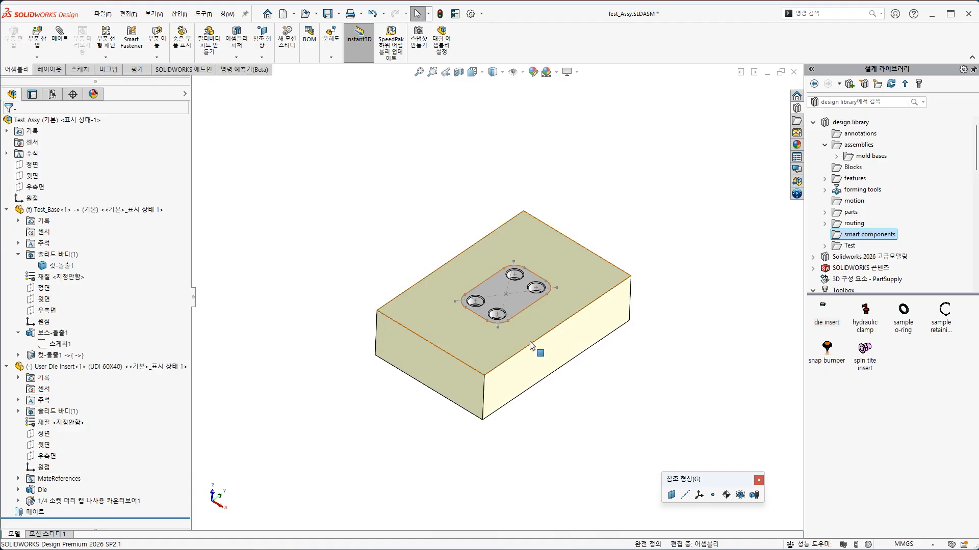
Collapse the User Die Insert's feature list and hide the component to expose the pocket in Test_Base
{"action": "scroll", "coordinate": [536, 352], "scroll_direction": "down", "scroll_amount": 2}
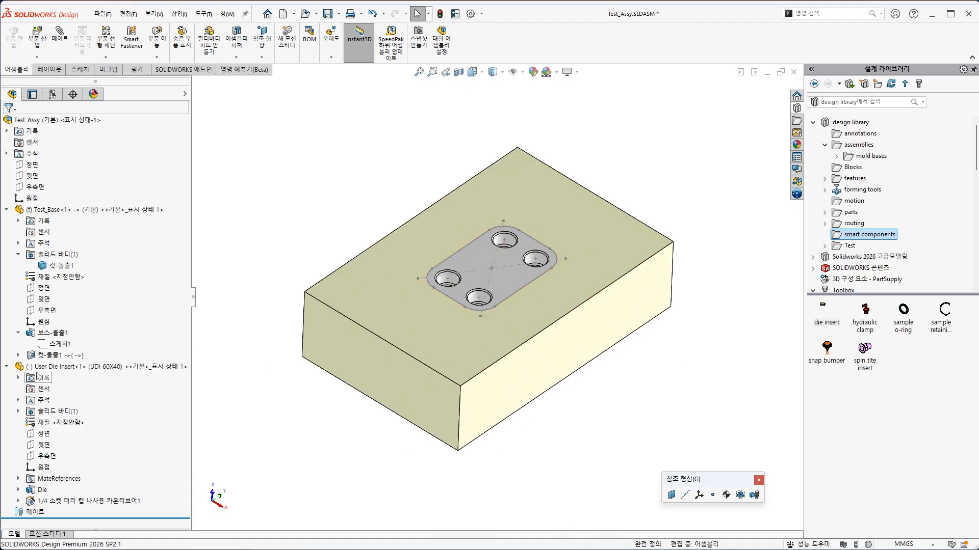
{"action": "left_click", "coordinate": [7, 367]}
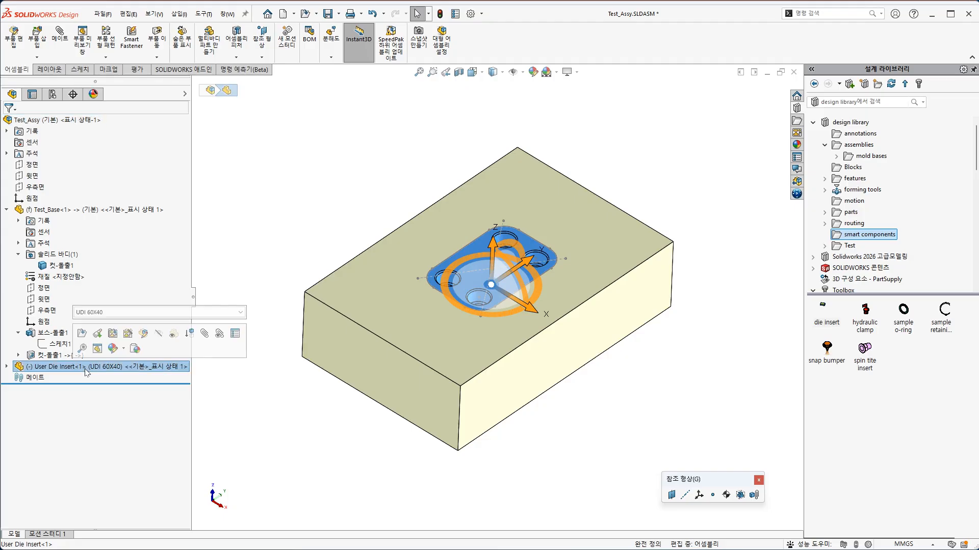
{"action": "left_click", "coordinate": [161, 368]}
{"action": "left_click", "coordinate": [247, 339]}
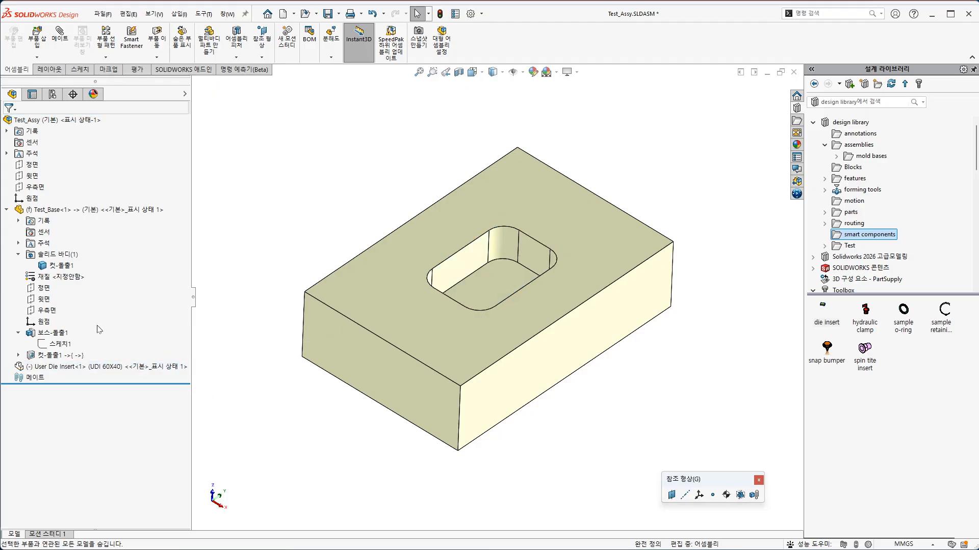
Start editing Test_Base within the assembly, saving the modified Test_Assy and Test_Base to this PC
{"action": "right_click", "coordinate": [121, 210]}
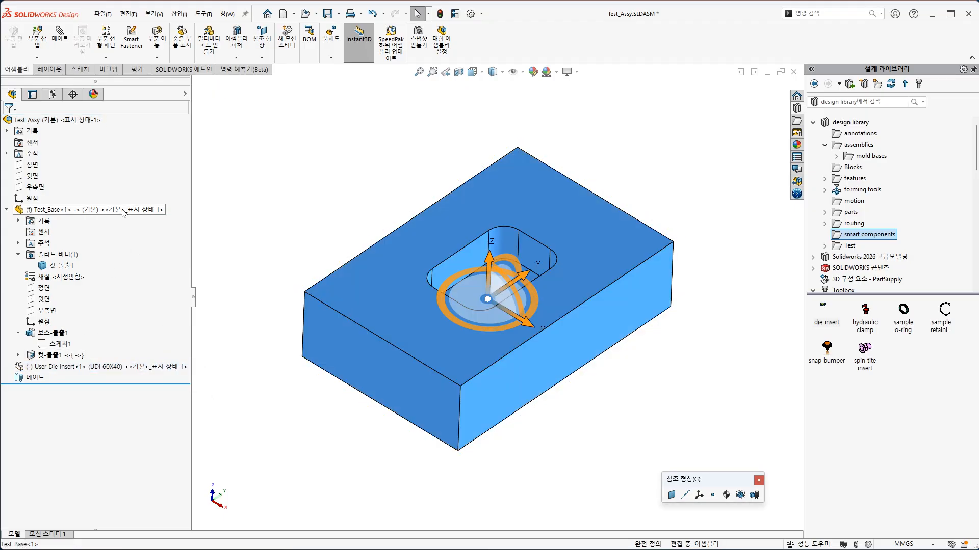
{"action": "left_click", "coordinate": [182, 195]}
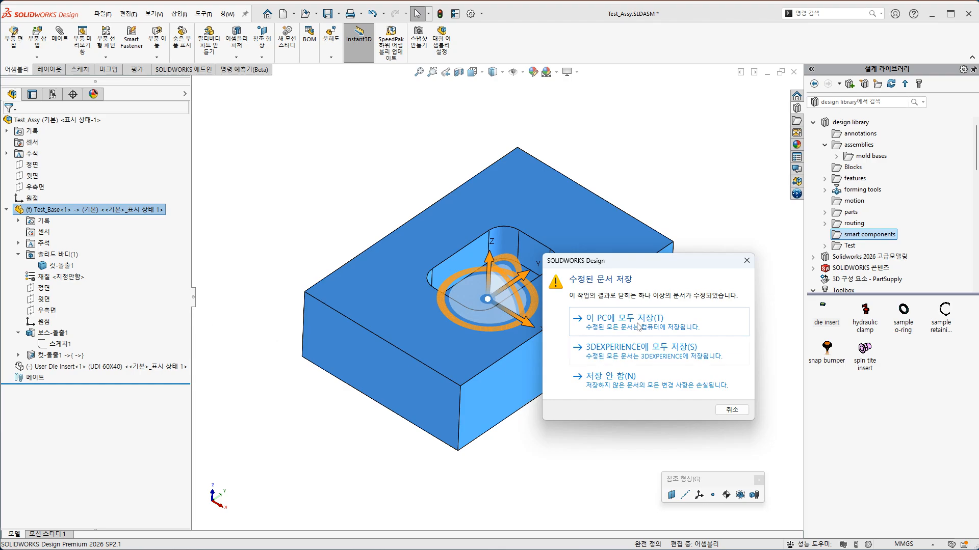
{"action": "left_click", "coordinate": [635, 325]}
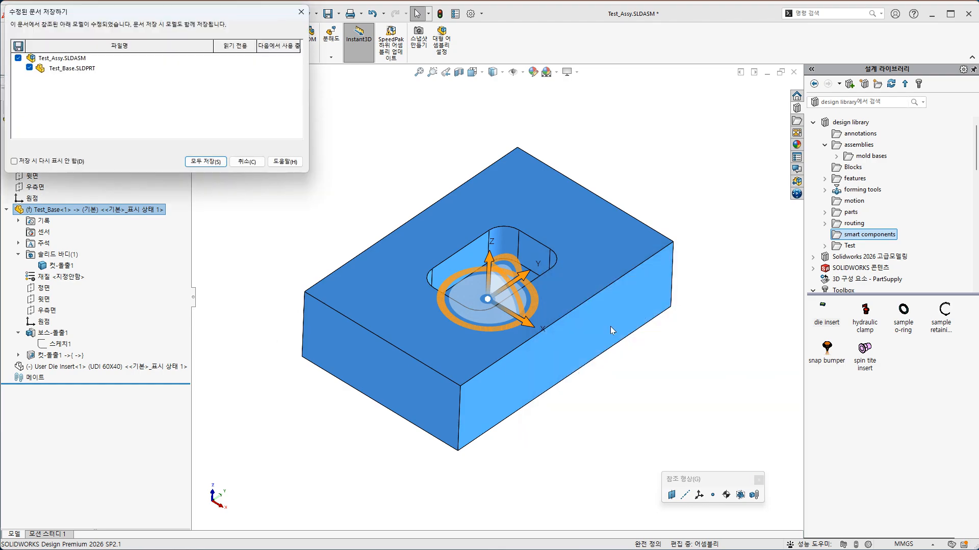
{"action": "left_click", "coordinate": [206, 162]}
{"action": "scroll", "coordinate": [396, 409], "scroll_direction": "down", "scroll_amount": 5}
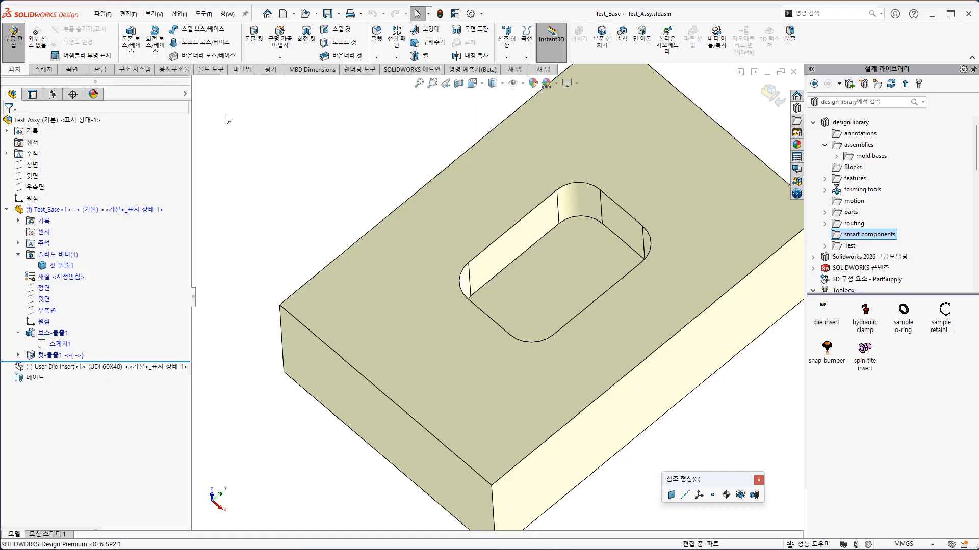
Start a Hole Wizard Ansi Inch 1/4-20 through tapped hole and place four hole points on the pocket floor in a 3D sketch
{"action": "left_click", "coordinate": [279, 38]}
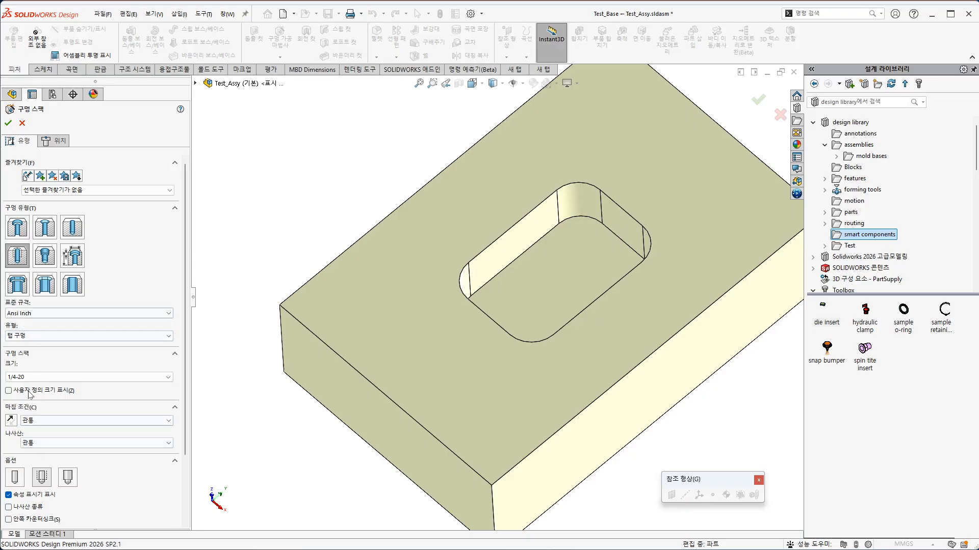
{"action": "left_click", "coordinate": [56, 142]}
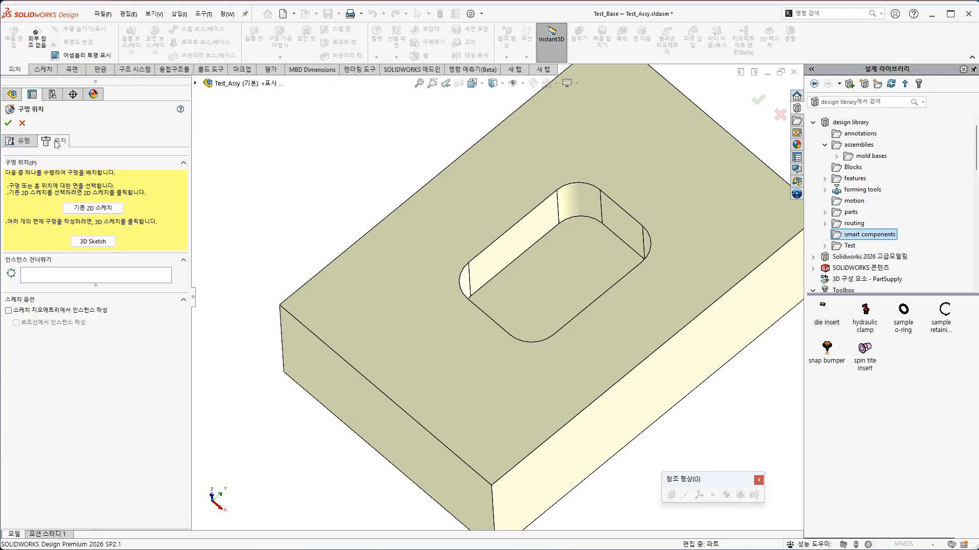
{"action": "left_click", "coordinate": [93, 241]}
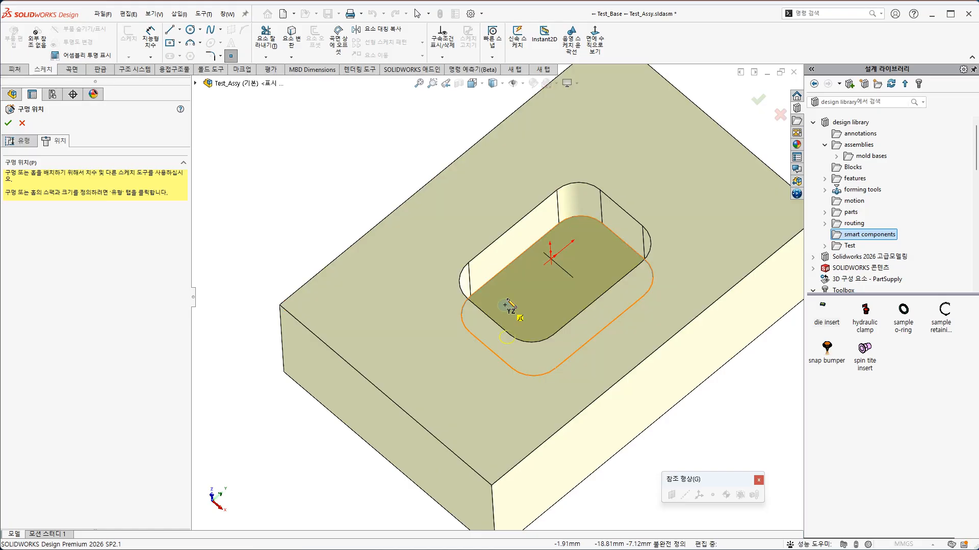
{"action": "left_click", "coordinate": [498, 298]}
{"action": "left_click", "coordinate": [585, 249]}
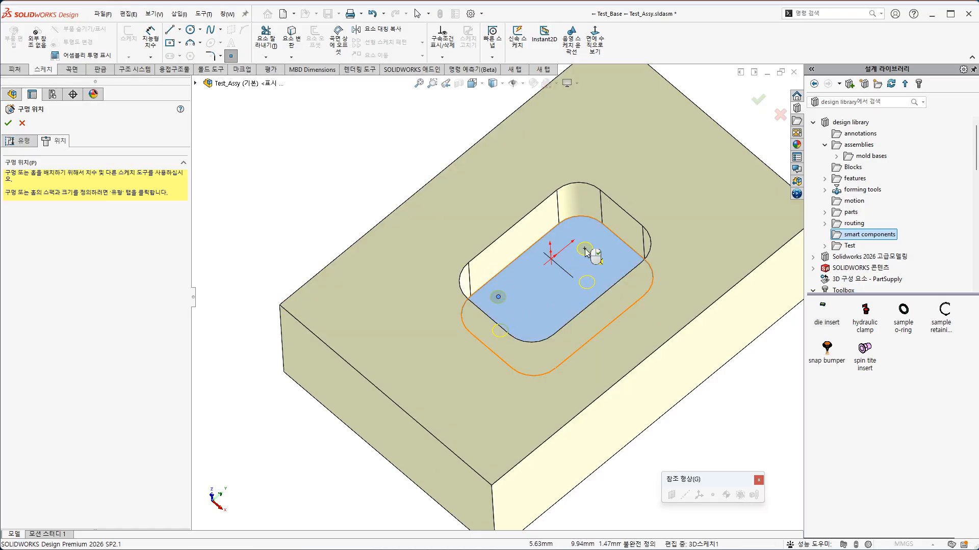
{"action": "left_click", "coordinate": [545, 313]}
{"action": "left_click", "coordinate": [621, 272]}
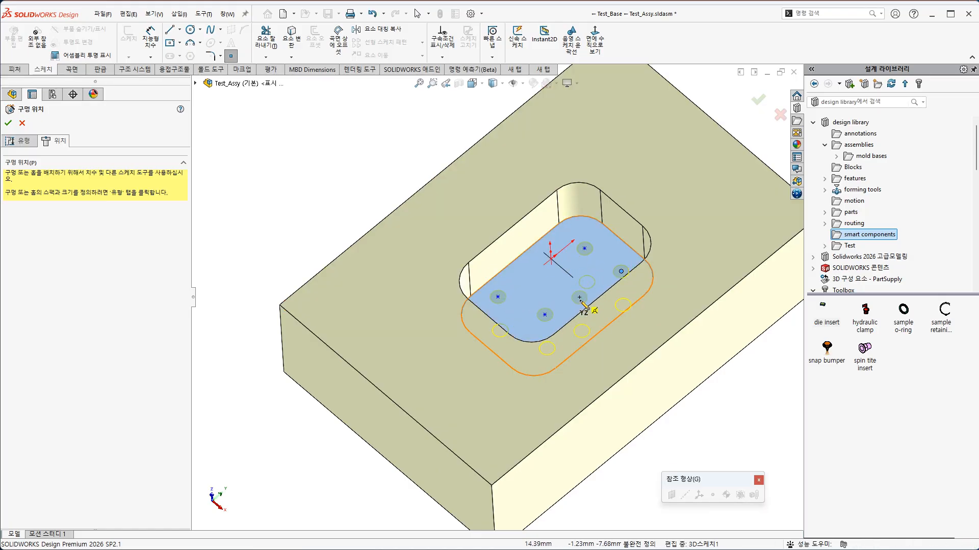
{"action": "key", "text": "Escape"}
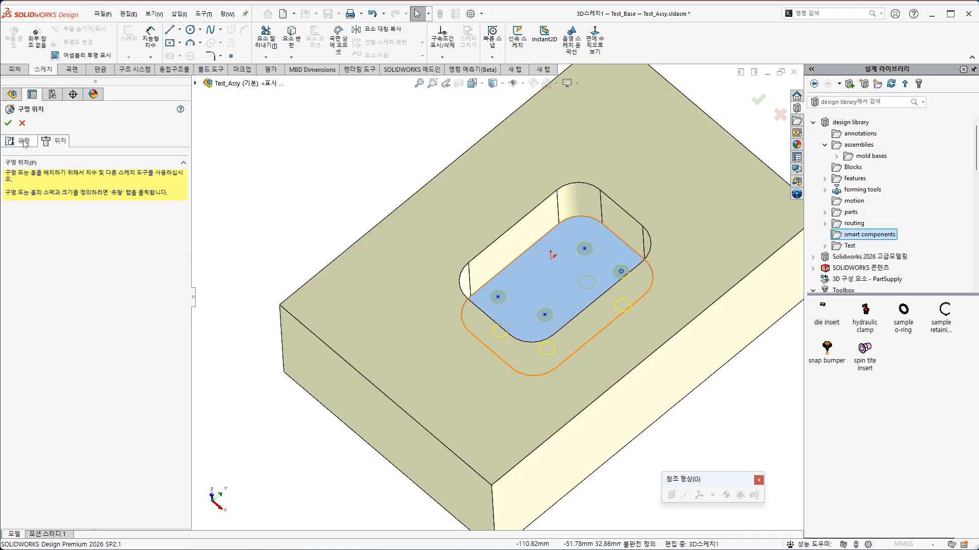
Show the hidden User Die Insert again while keeping the hole position sketch open
{"action": "left_click", "coordinate": [13, 94]}
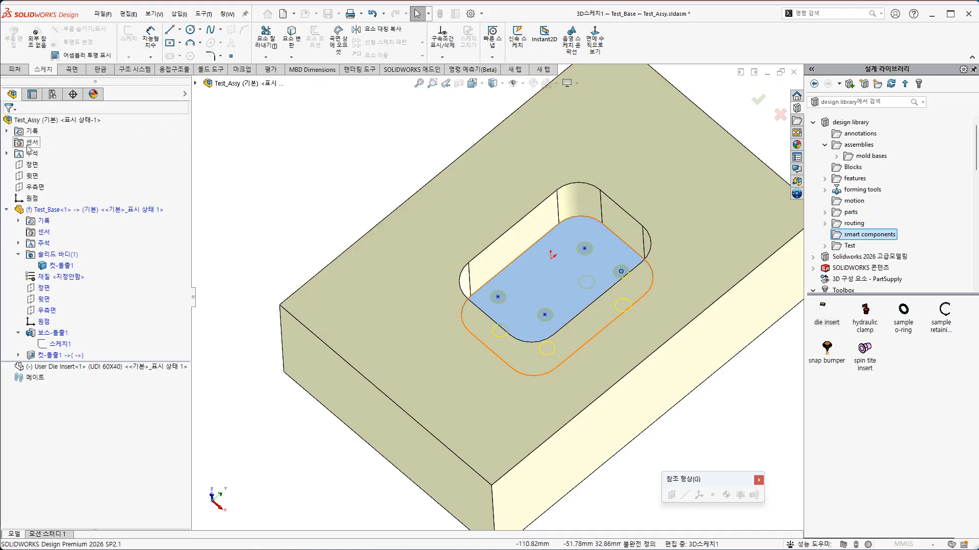
{"action": "right_click", "coordinate": [72, 367]}
{"action": "left_click", "coordinate": [73, 339]}
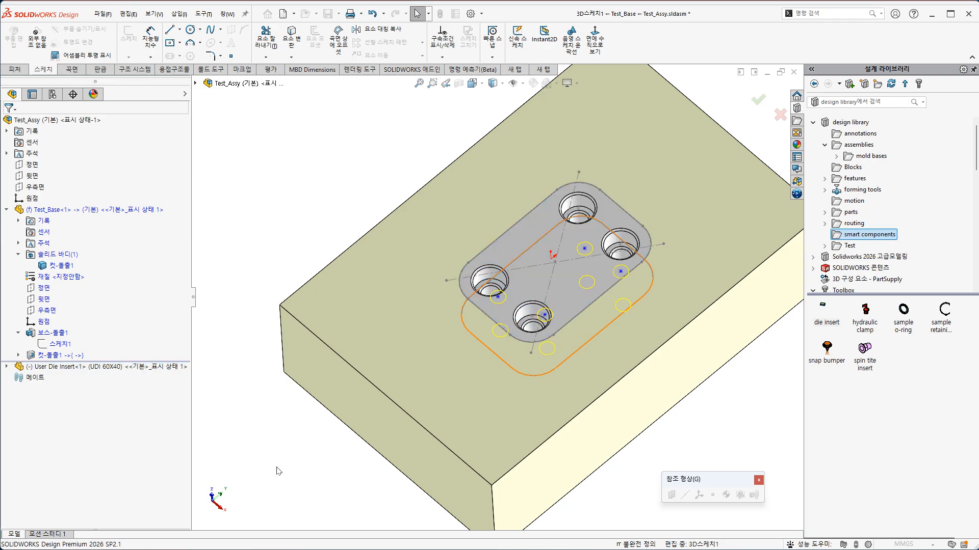
Make the first hole point concentric with the lower circular edge of its matching counterbored hole in User Die Insert
{"action": "middle_click_drag", "start_coordinate": [282, 465], "coordinate": [470, 415]}
{"action": "scroll", "coordinate": [509, 326], "scroll_direction": "down", "scroll_amount": 5}
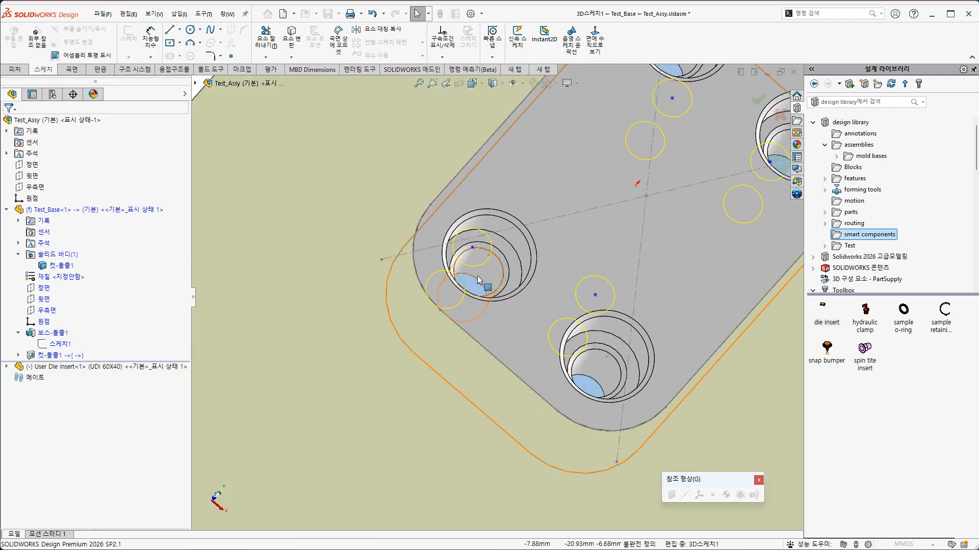
{"action": "left_click", "coordinate": [474, 280]}
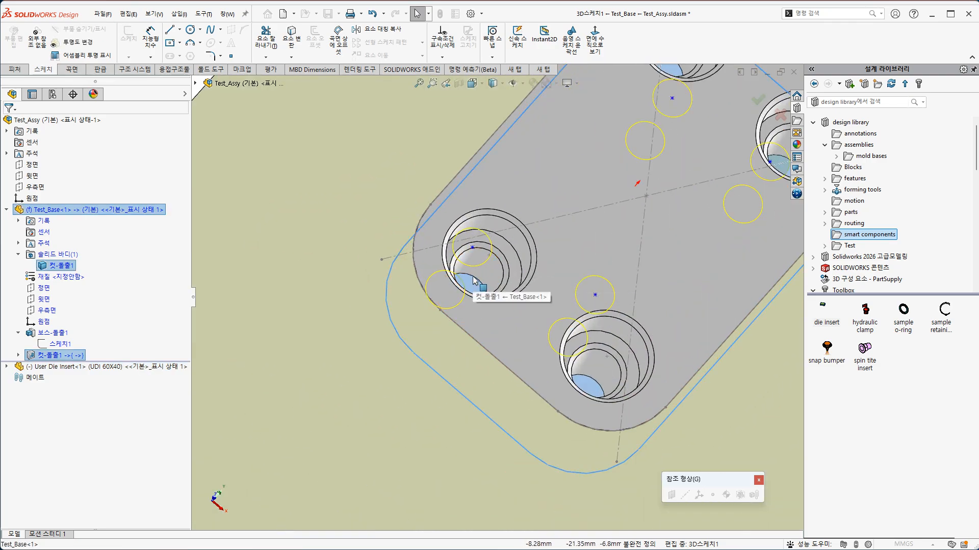
{"action": "left_click", "coordinate": [474, 280]}
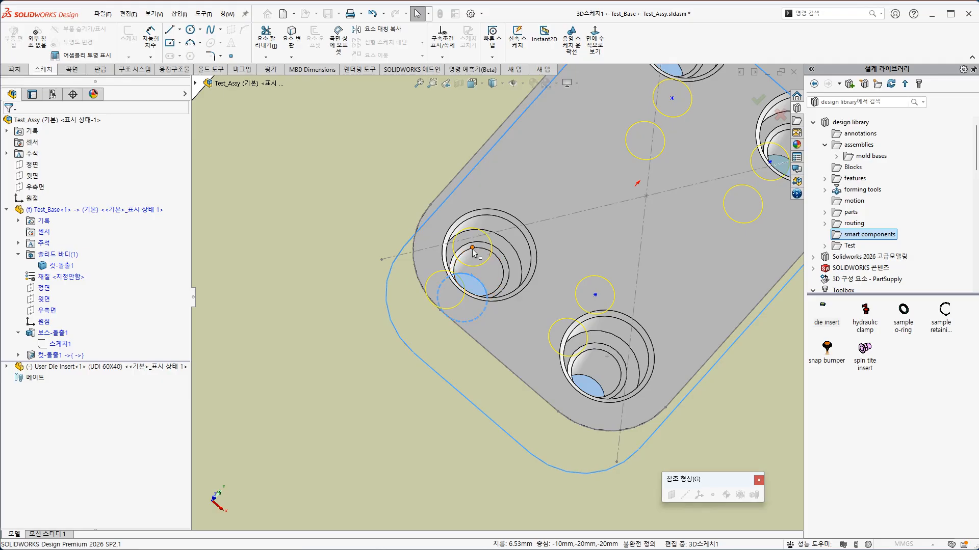
{"action": "left_click", "coordinate": [505, 204]}
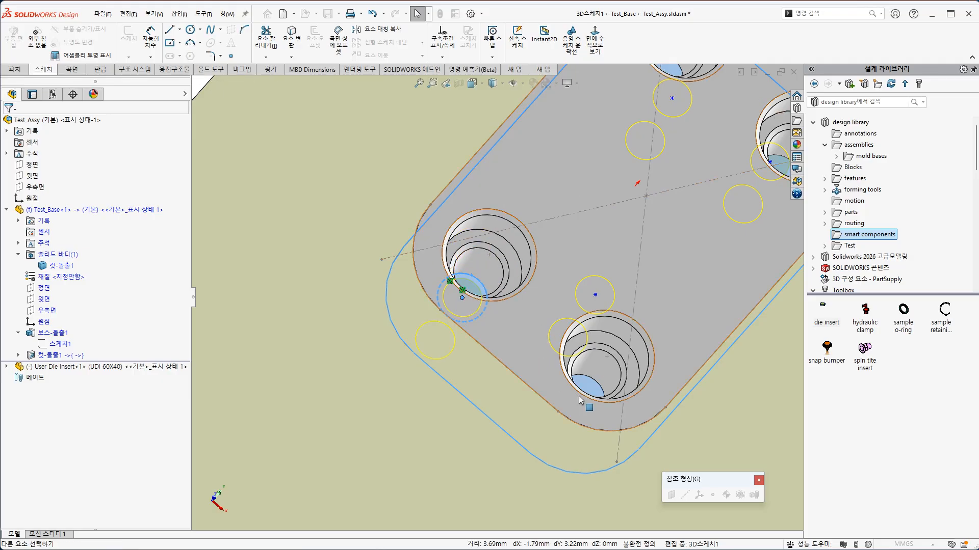
Make the second hole point, at the same end of the pocket, concentric with the lower edge of its matching insert hole
{"action": "scroll", "coordinate": [591, 395], "scroll_direction": "up", "scroll_amount": 2}
{"action": "middle_click_drag", "start_coordinate": [603, 405], "coordinate": [573, 405]}
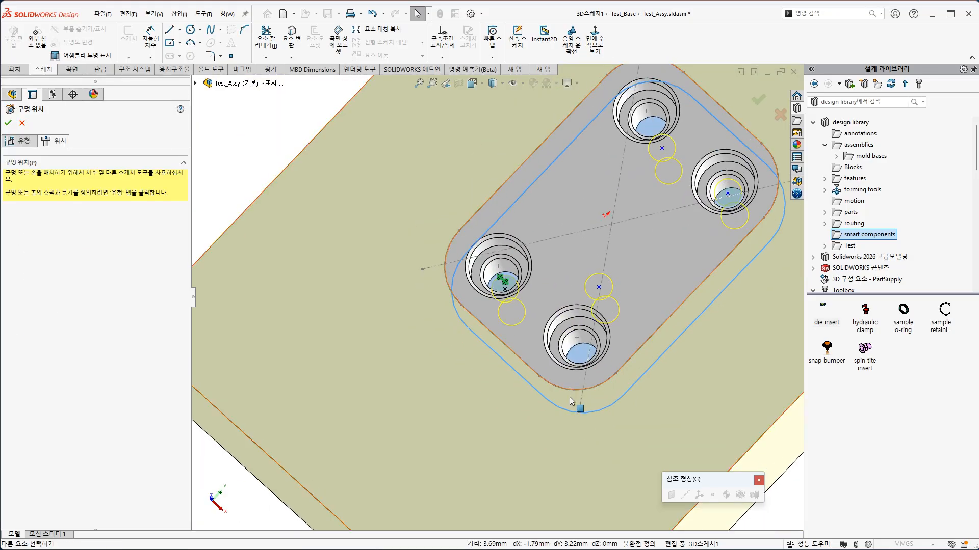
{"action": "left_click", "coordinate": [599, 287]}
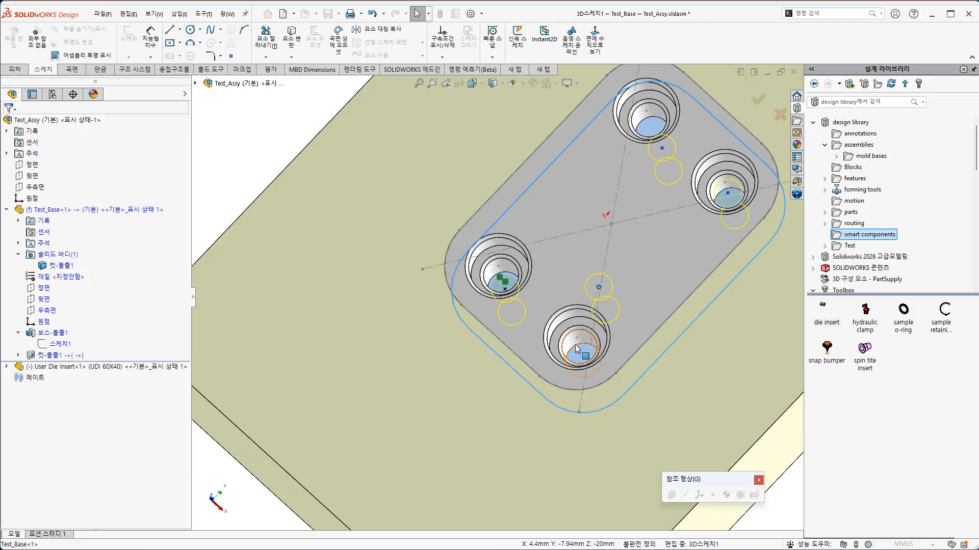
{"action": "left_click", "coordinate": [584, 358], "text": "ctrl"}
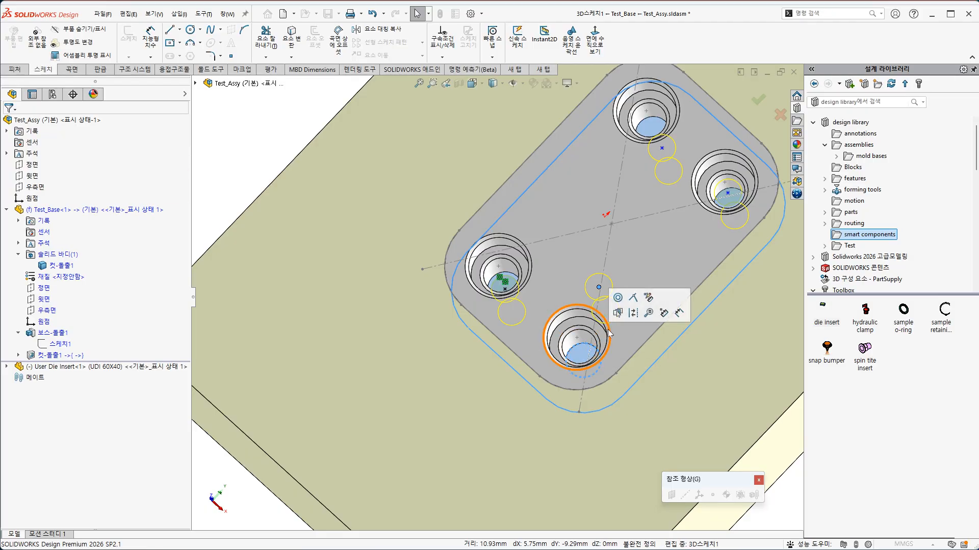
{"action": "left_click", "coordinate": [620, 301]}
Make the third hole point, at the opposite end of the pocket, concentric with the circular edge of its matching User Die Insert hole
{"action": "scroll", "coordinate": [617, 293], "scroll_direction": "up", "scroll_amount": 3}
{"action": "scroll", "coordinate": [590, 191], "scroll_direction": "down", "scroll_amount": 7}
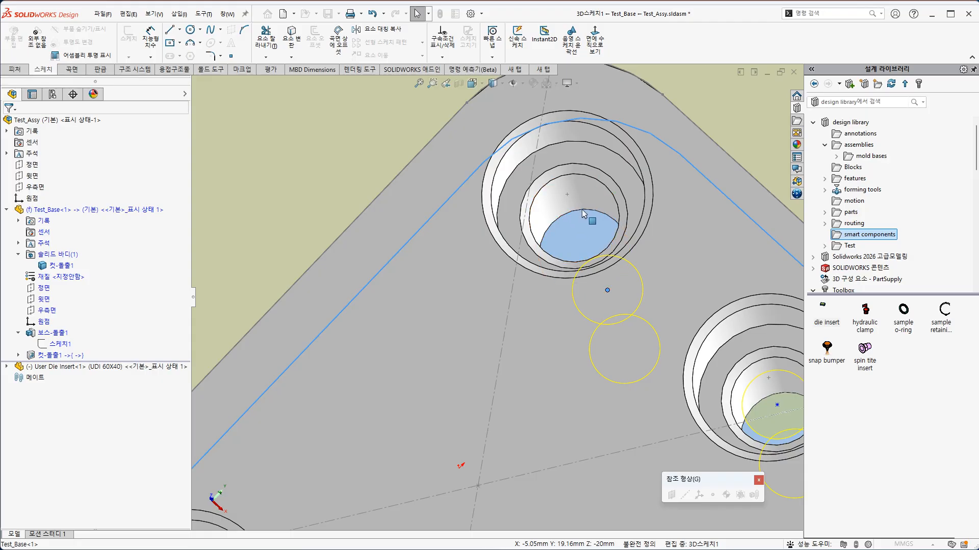
{"action": "middle_click_drag", "start_coordinate": [585, 217], "coordinate": [630, 280]}
{"action": "scroll", "coordinate": [746, 228], "scroll_direction": "down", "scroll_amount": 2}
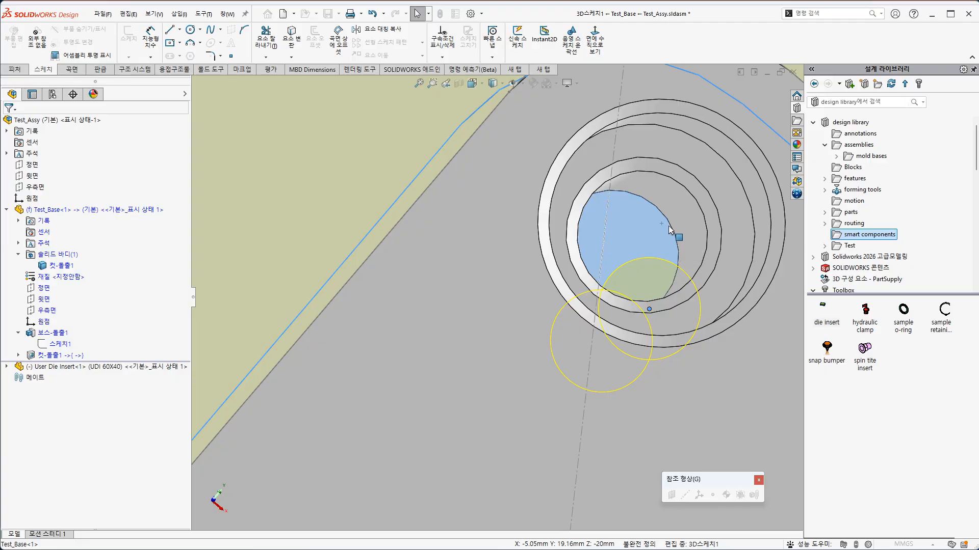
{"action": "left_click", "coordinate": [696, 201], "text": "ctrl"}
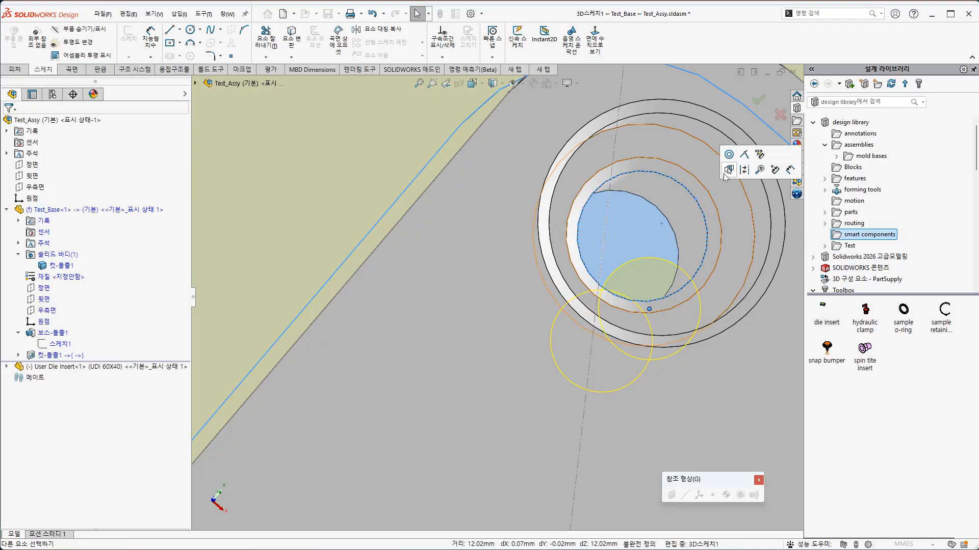
{"action": "left_click", "coordinate": [728, 162]}
Make the fourth, remaining hole point concentric with the circular edge of its matching counterbored hole in User Die Insert
{"action": "scroll", "coordinate": [622, 277], "scroll_direction": "up", "scroll_amount": 3}
{"action": "scroll", "coordinate": [592, 346], "scroll_direction": "down", "scroll_amount": 3}
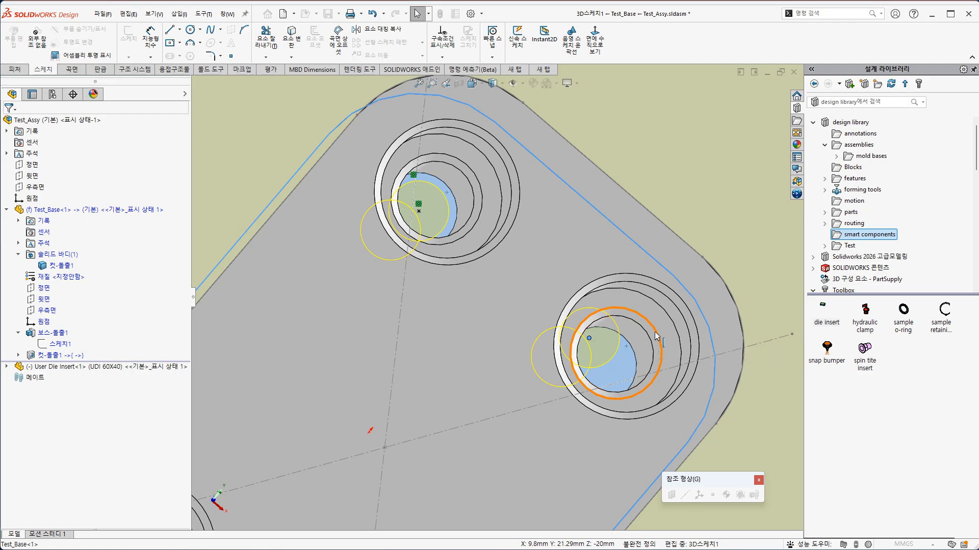
{"action": "left_click", "coordinate": [667, 317], "text": "ctrl"}
{"action": "left_click", "coordinate": [700, 285]}
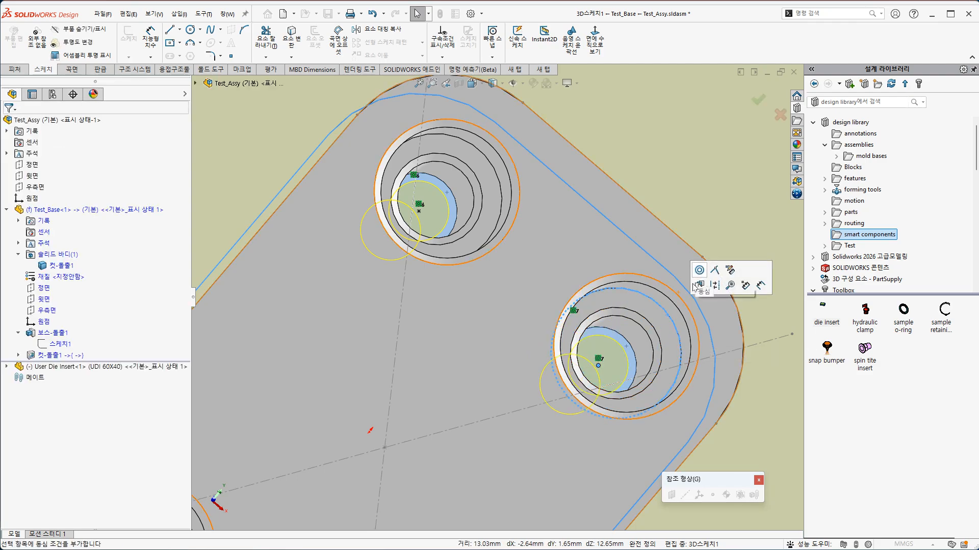
Finish the 1/4-20 tapped hole feature in Test_Base and leave part editing to return to the assembly
{"action": "key", "text": "ctrl+7"}
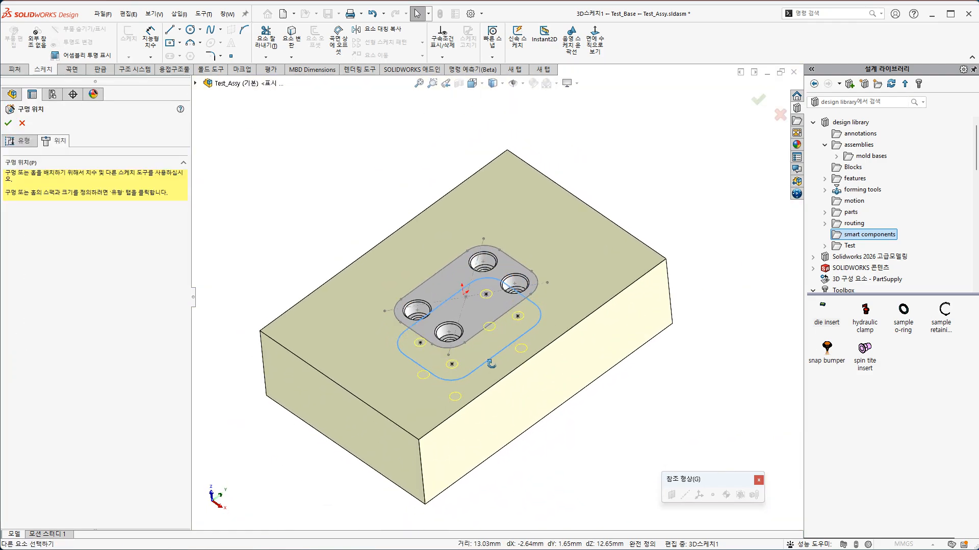
{"action": "left_click", "coordinate": [758, 99]}
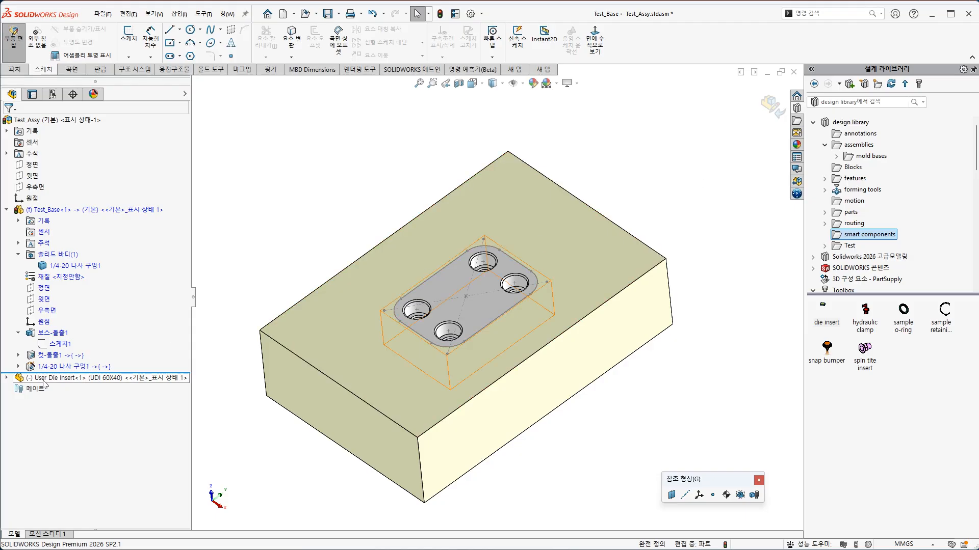
{"action": "middle_click_drag", "start_coordinate": [398, 433], "coordinate": [428, 299]}
{"action": "key", "text": "ctrl+7"}
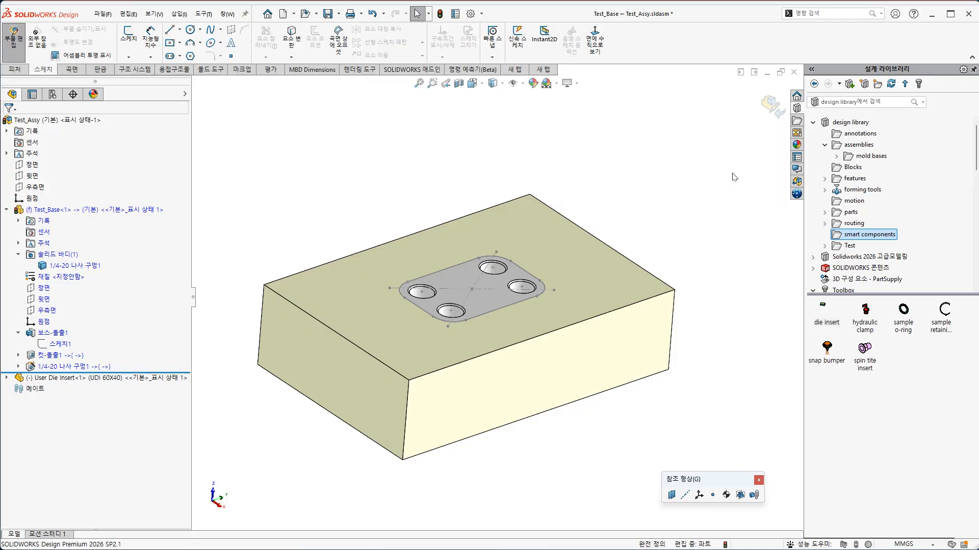
{"action": "left_click", "coordinate": [770, 107]}
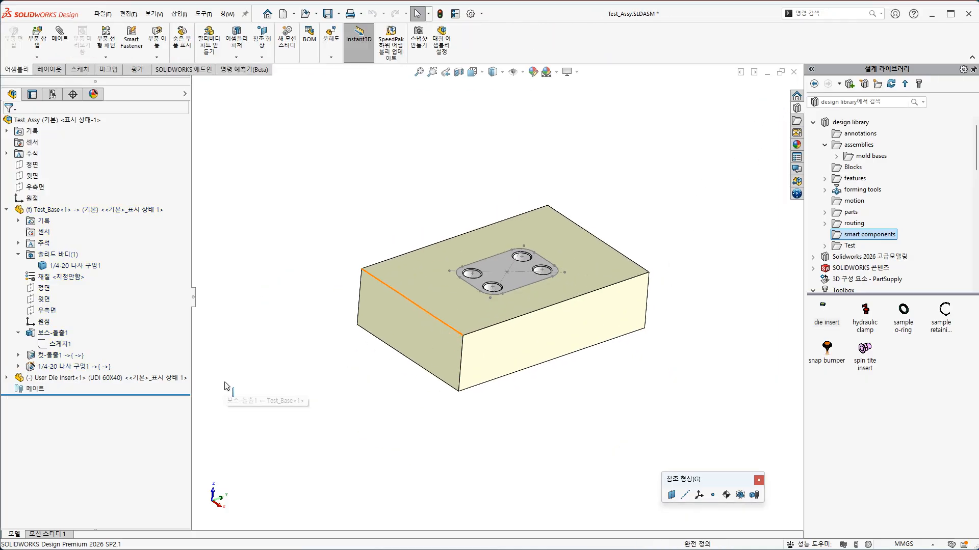
Hide the Die Sketch under the Die feature of User Die Insert
{"action": "left_click", "coordinate": [6, 377]}
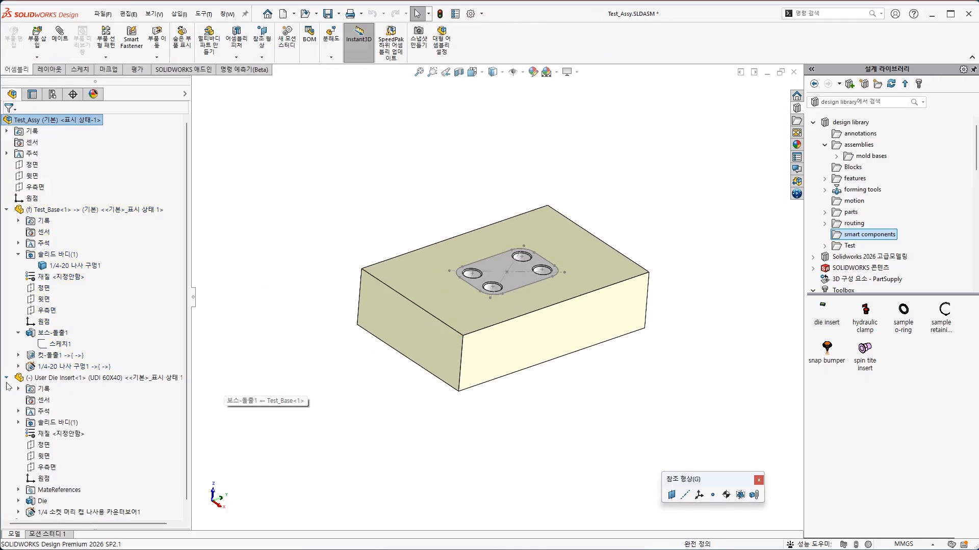
{"action": "left_click", "coordinate": [18, 501]}
{"action": "left_click", "coordinate": [56, 512]}
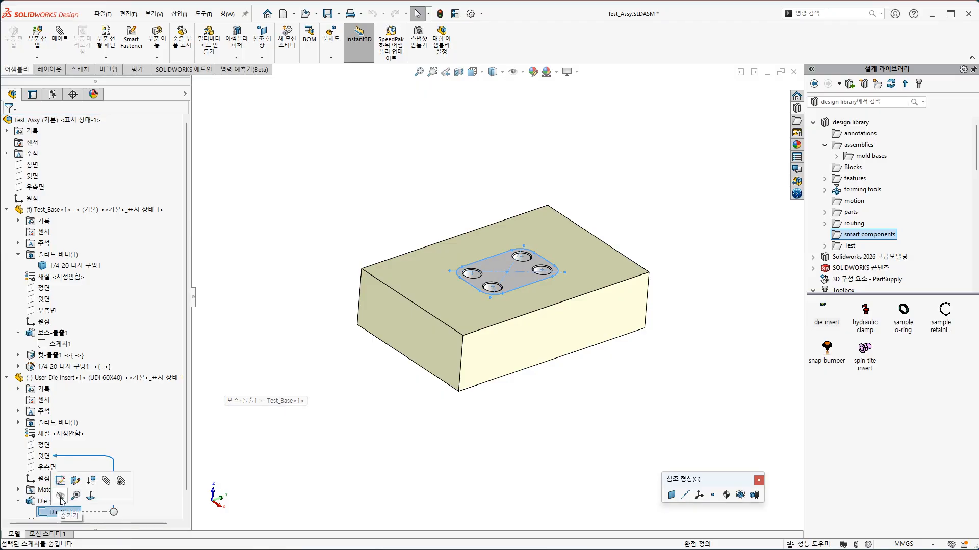
{"action": "left_click", "coordinate": [61, 497]}
{"action": "scroll", "coordinate": [179, 270], "scroll_direction": "down", "scroll_amount": 1}
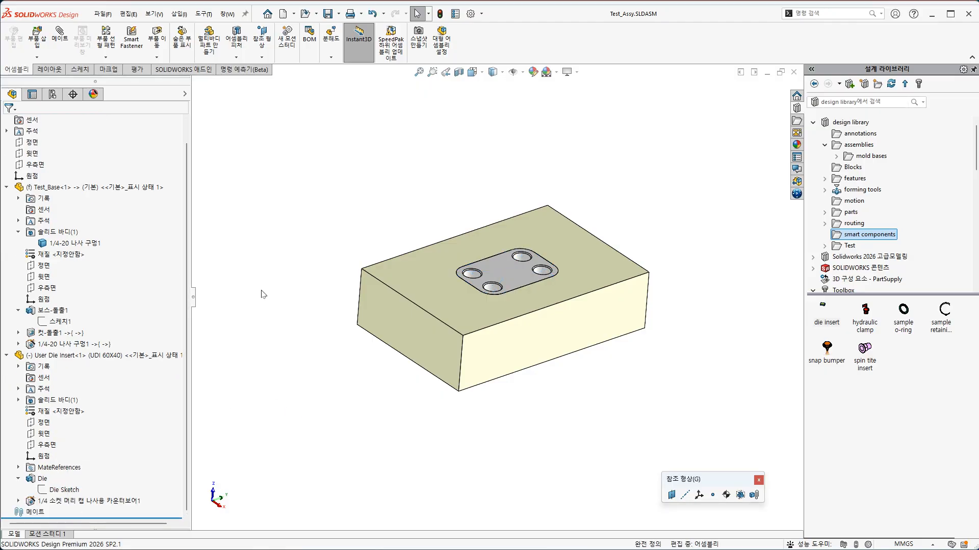
Save Test_Assy and collapse the Die, 보스-돌출1 and solid bodies branches in the feature tree
{"action": "left_click", "coordinate": [150, 356]}
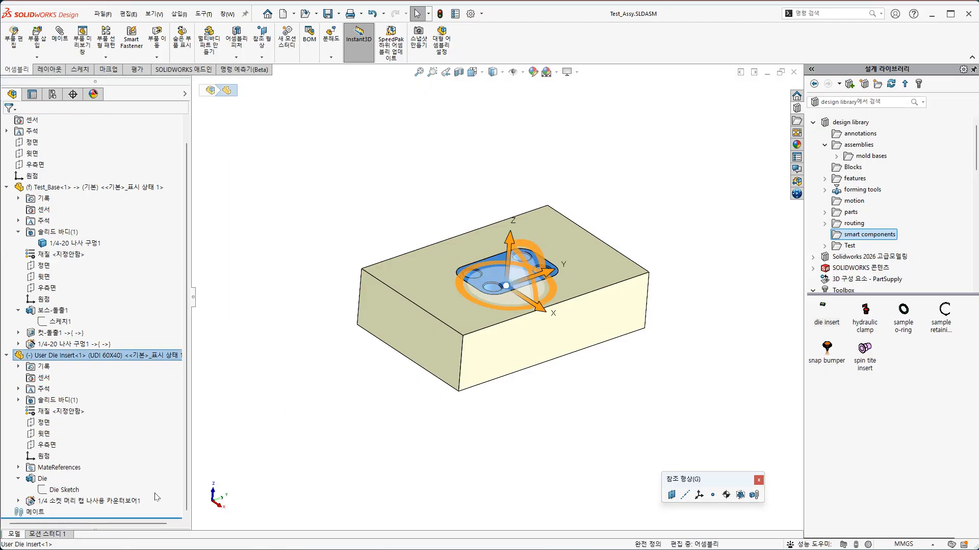
{"action": "left_click", "coordinate": [19, 479]}
{"action": "left_click", "coordinate": [231, 477]}
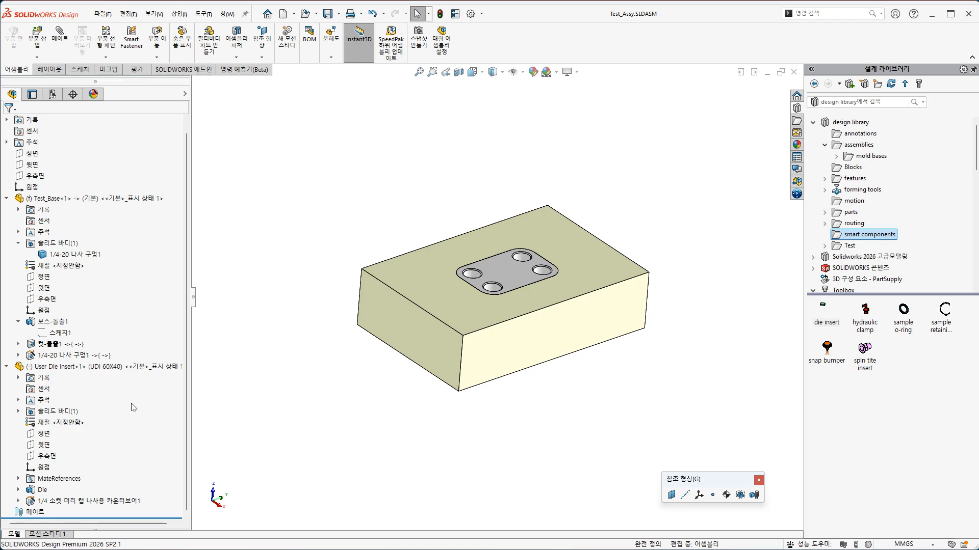
{"action": "left_click", "coordinate": [59, 345]}
{"action": "left_click", "coordinate": [320, 393]}
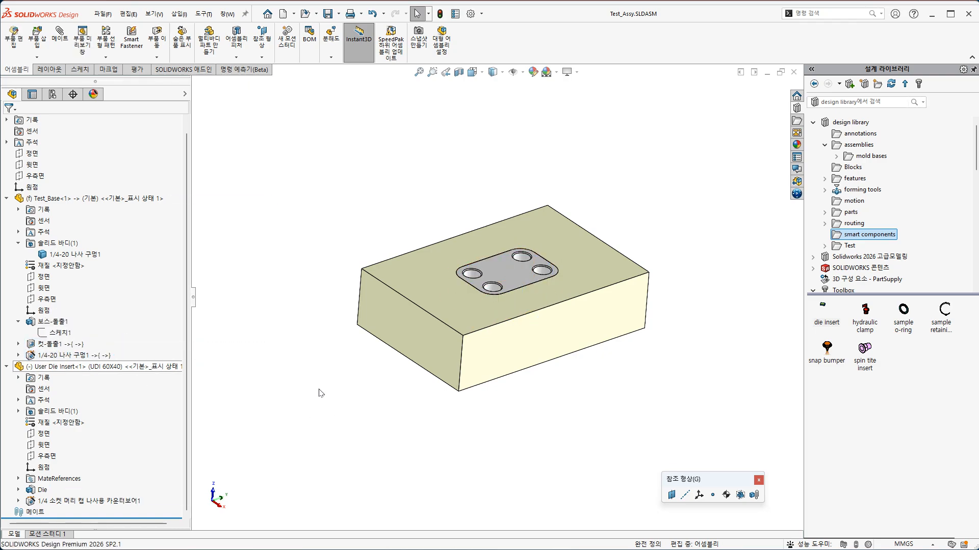
{"action": "middle_click_drag", "start_coordinate": [377, 408], "coordinate": [371, 415]}
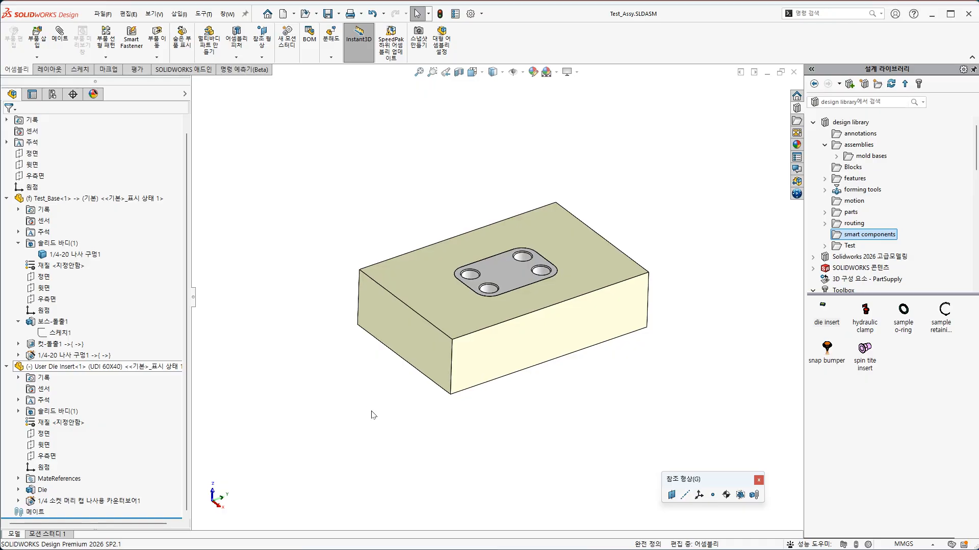
{"action": "key", "text": "ctrl+s"}
{"action": "left_click", "coordinate": [207, 162]}
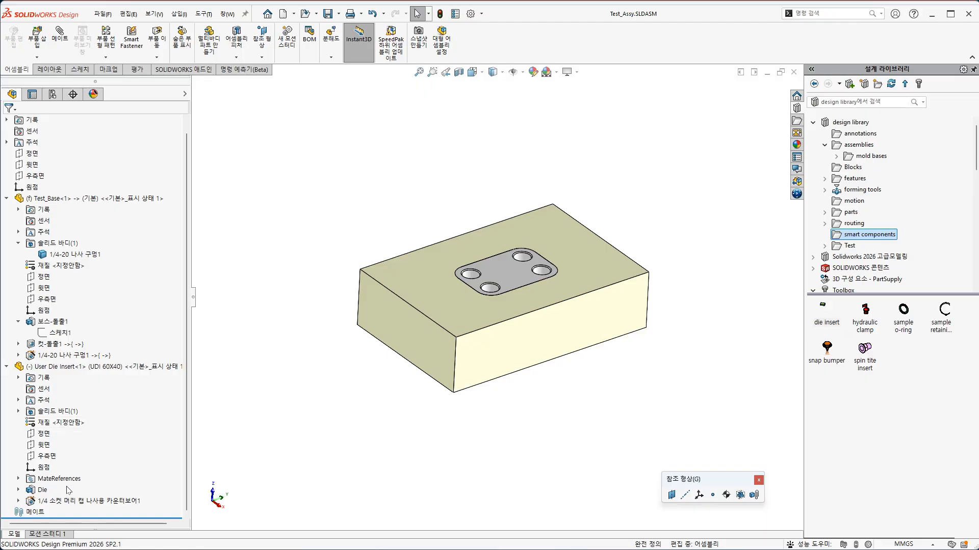
{"action": "left_click", "coordinate": [20, 322]}
{"action": "left_click", "coordinate": [18, 255]}
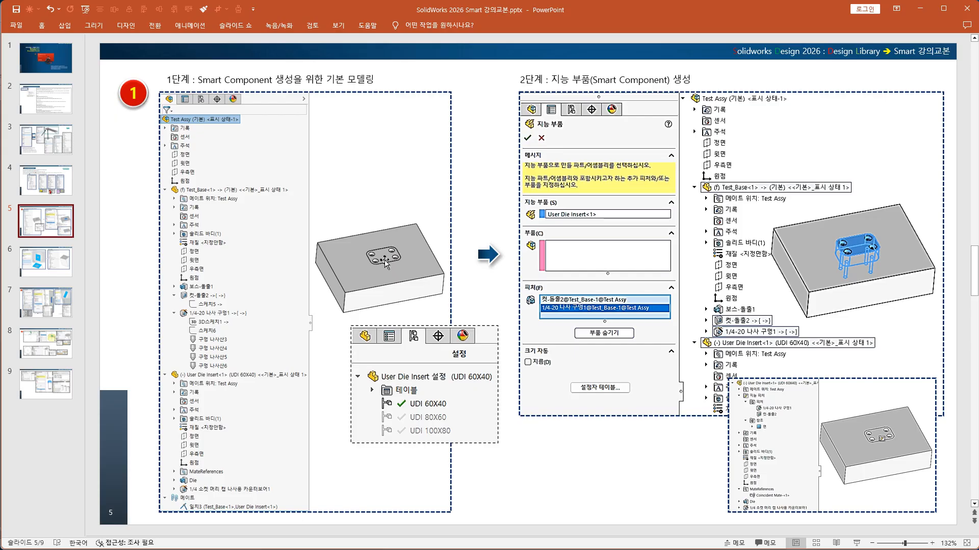
Look over the Smart Component slide in PowerPoint and return to Test_Assy in SOLIDWORKS
{"action": "left_click", "coordinate": [509, 467]}
{"action": "key", "text": "alt+Tab"}
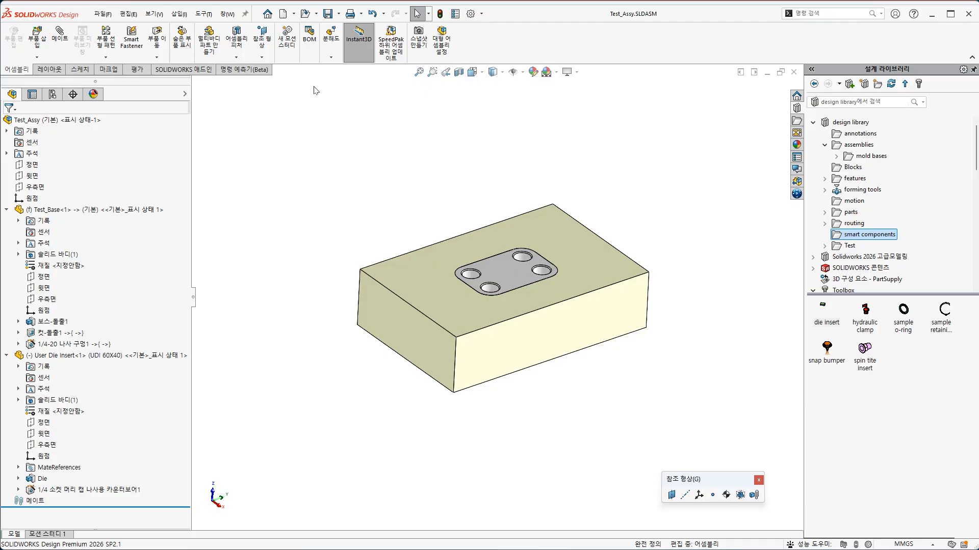
{"action": "left_click", "coordinate": [203, 13]}
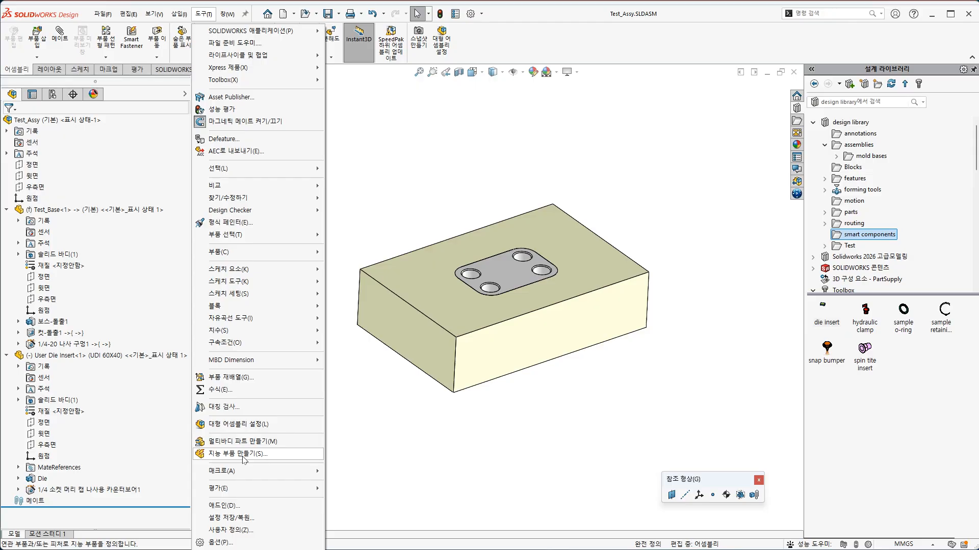
{"action": "left_click", "coordinate": [413, 442]}
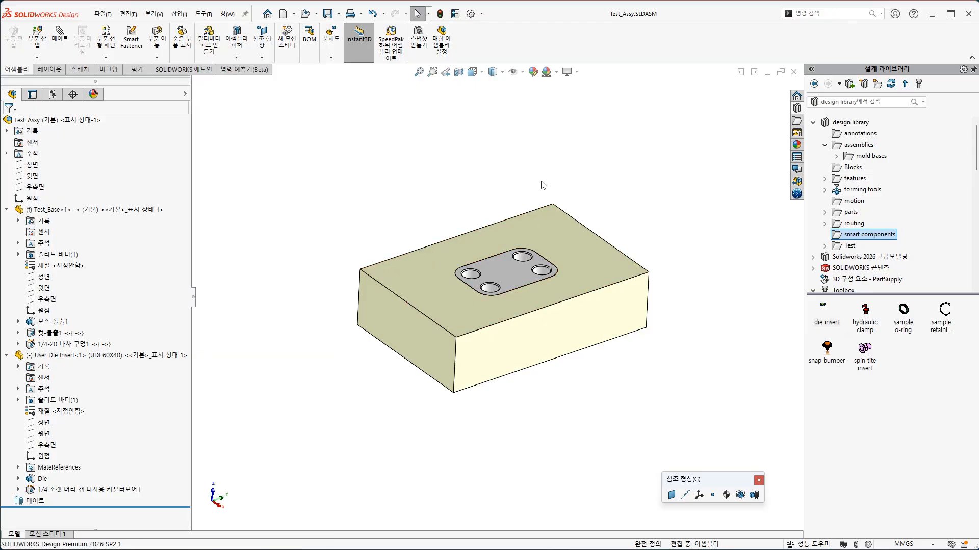
{"action": "middle_click_drag", "start_coordinate": [543, 185], "coordinate": [524, 179], "text": "ctrl"}
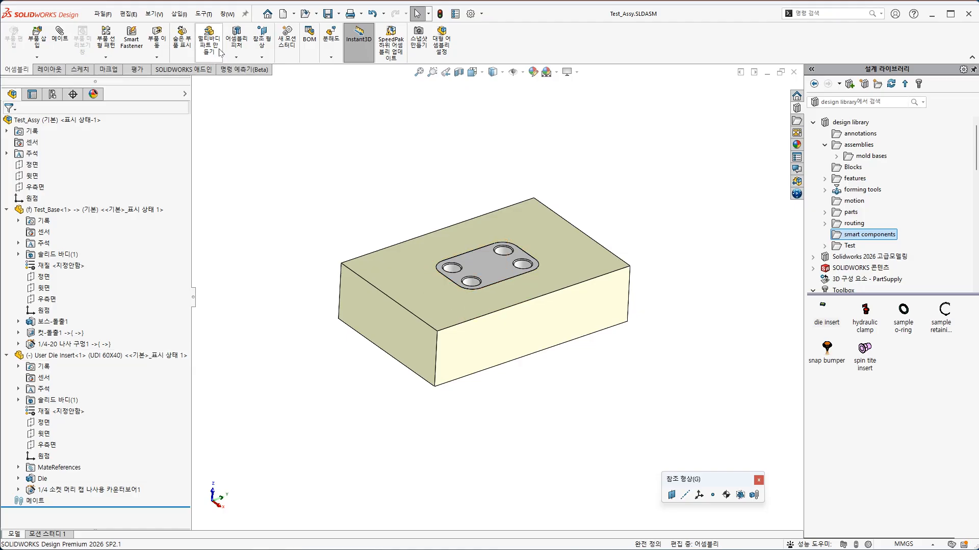
Start Make Smart Component and choose User Die Insert as the smart component
{"action": "left_click", "coordinate": [203, 13]}
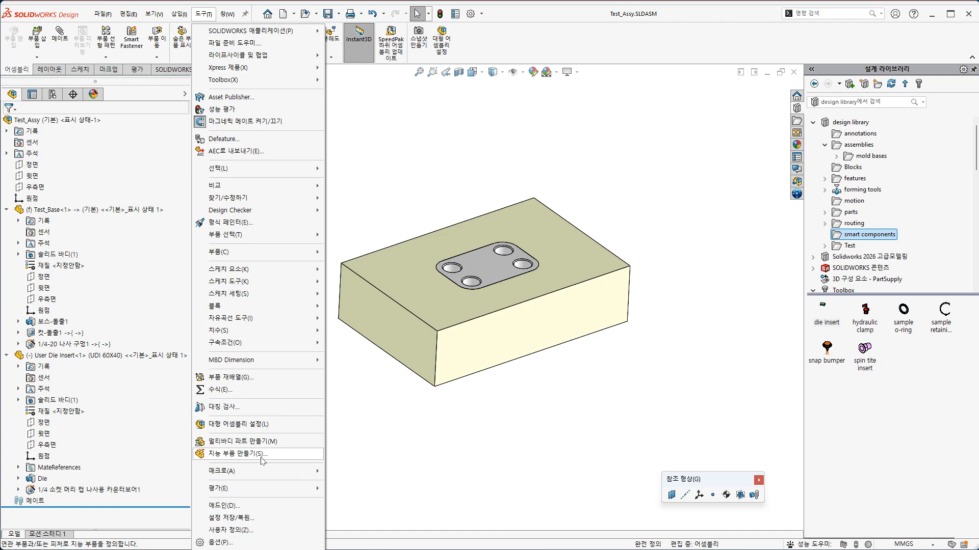
{"action": "left_click", "coordinate": [262, 455]}
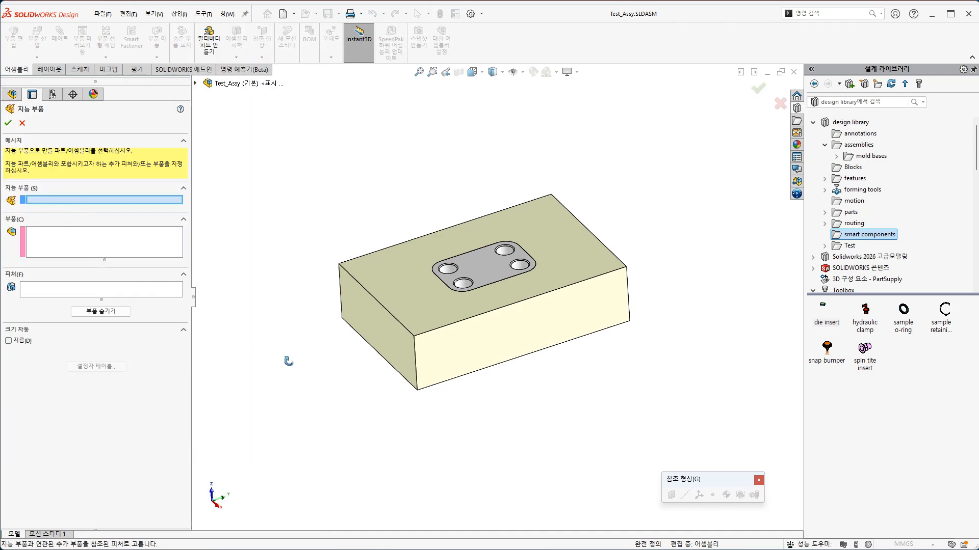
{"action": "left_click", "coordinate": [488, 264]}
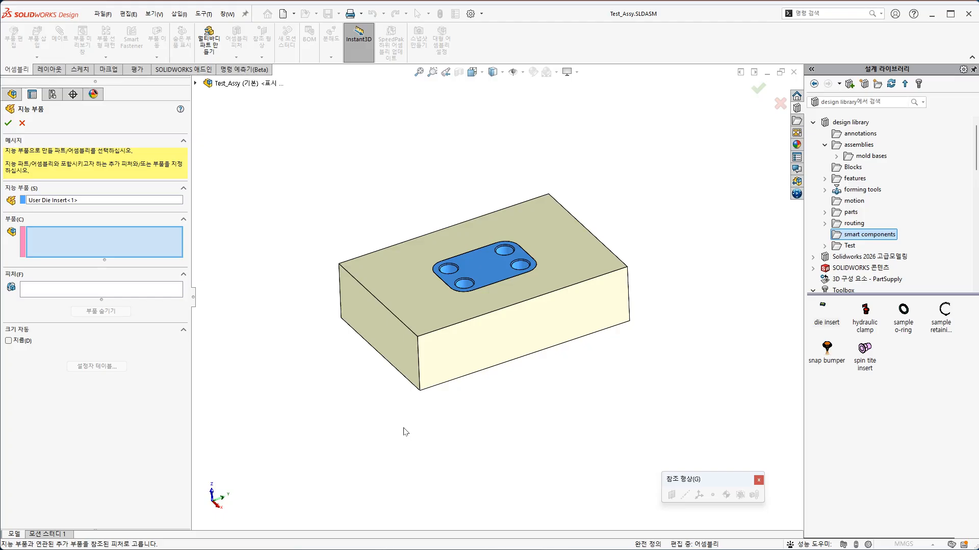
Add the features 컷-돌출1 and 1/4-20 나사 구멍1 of Test_Base to the smart component definition
{"action": "left_click", "coordinate": [106, 291]}
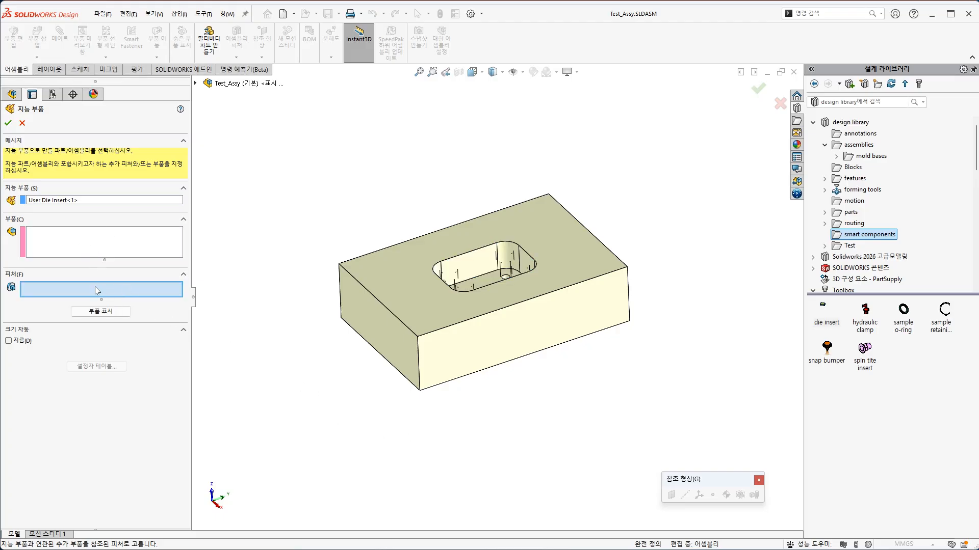
{"action": "left_click", "coordinate": [195, 83]}
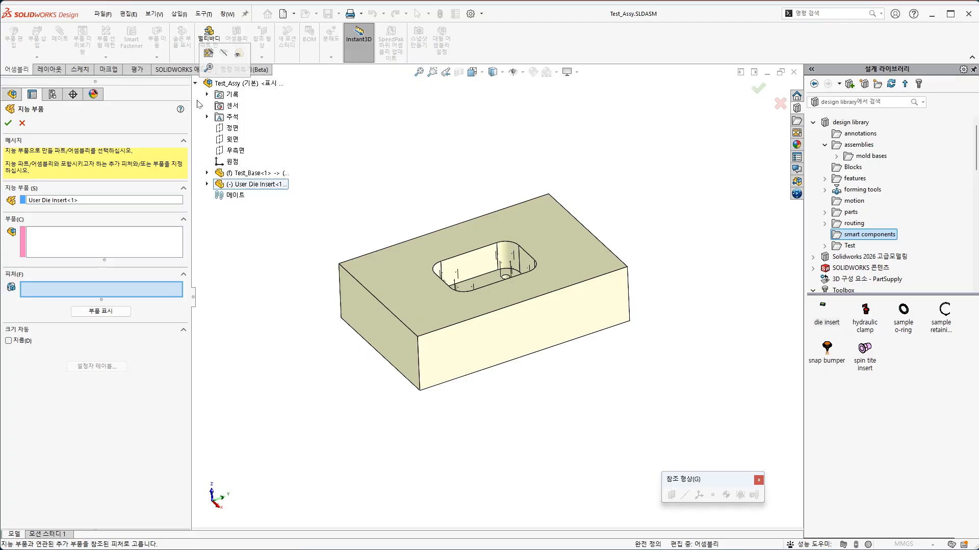
{"action": "left_click", "coordinate": [206, 173]}
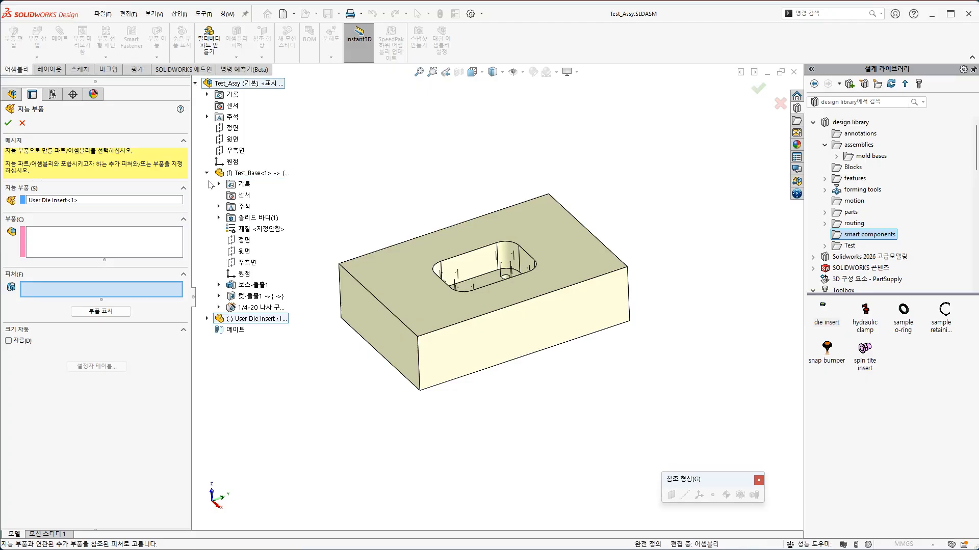
{"action": "left_click", "coordinate": [253, 297]}
{"action": "left_click", "coordinate": [265, 309]}
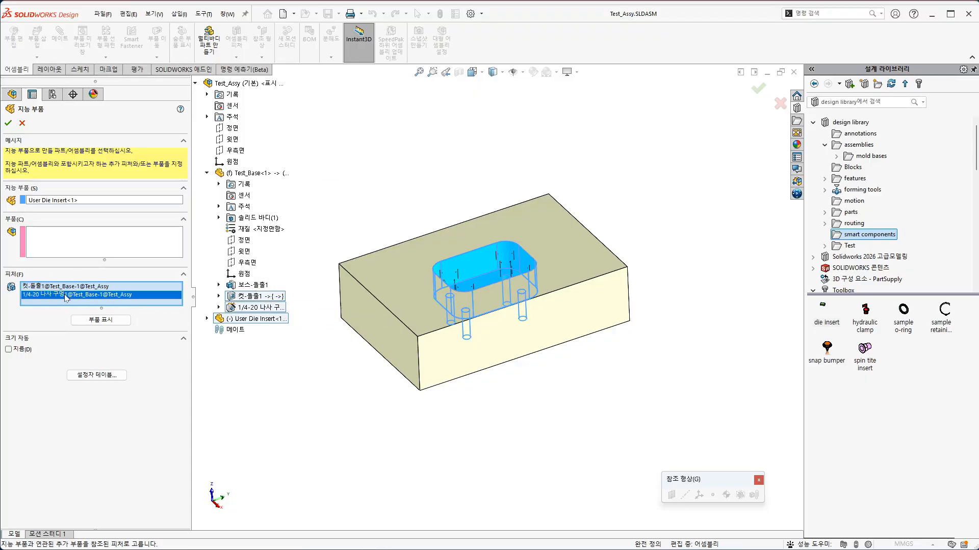
Compare the definition with the PowerPoint slide, create the Smart Component in SOLIDWORKS and save Test_Assy
{"action": "left_click", "coordinate": [101, 320]}
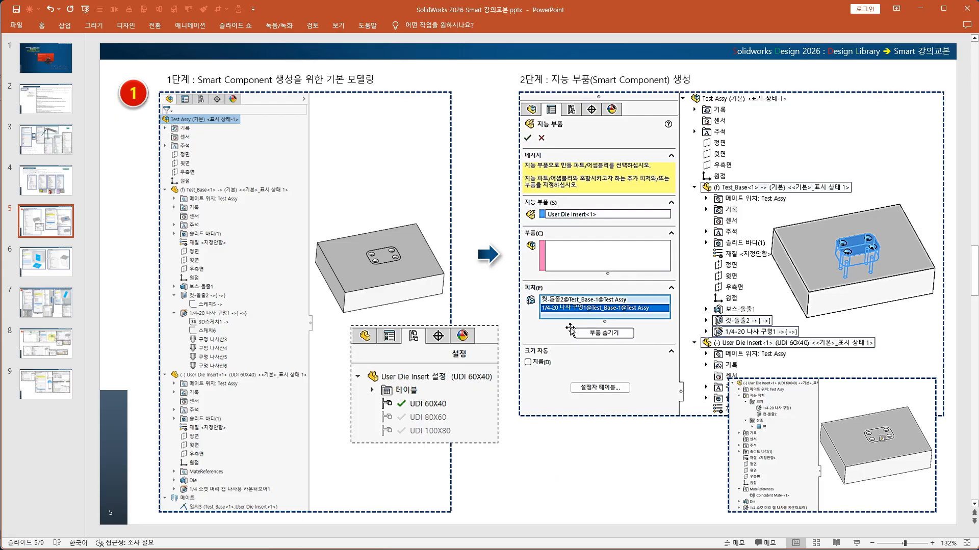
{"action": "left_click", "coordinate": [55, 265]}
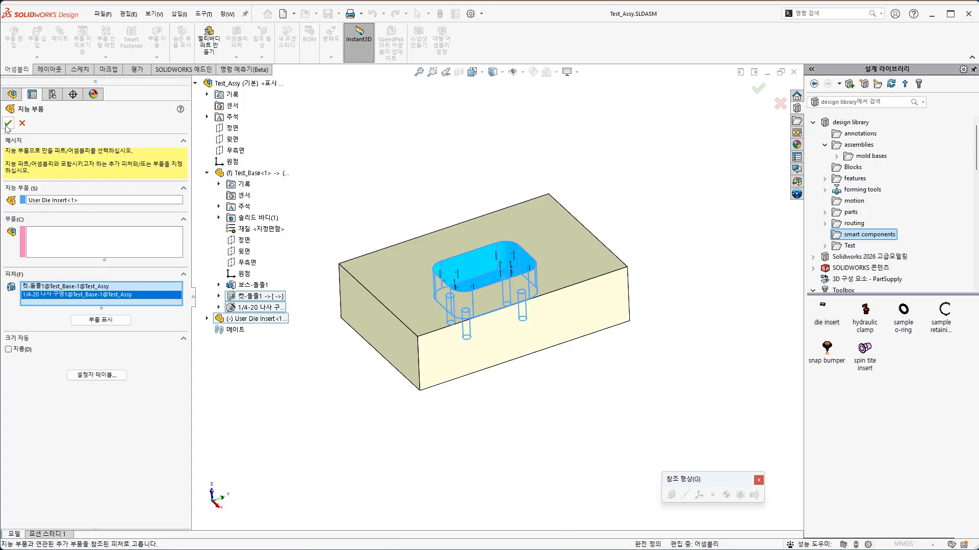
{"action": "left_click", "coordinate": [8, 123]}
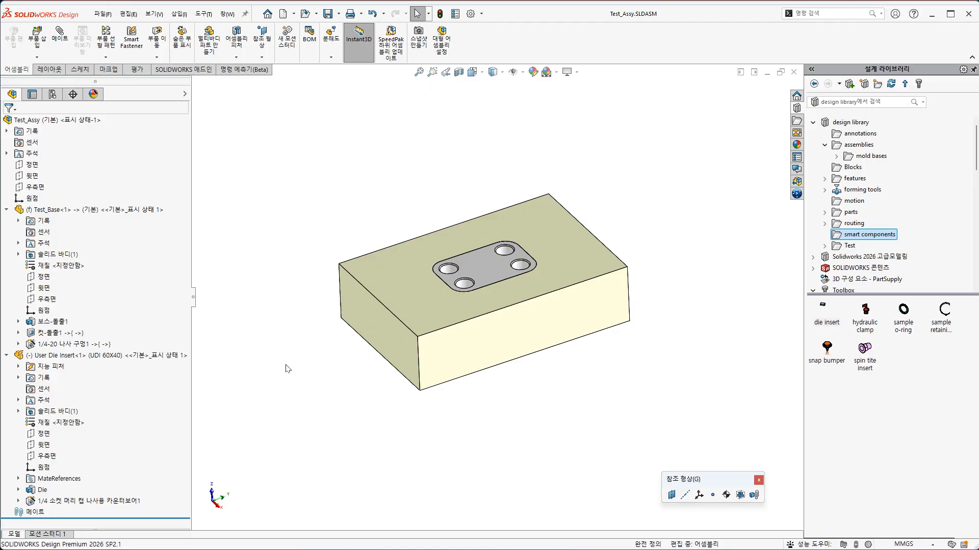
{"action": "key", "text": "ctrl+s"}
{"action": "left_click", "coordinate": [203, 165]}
Check User Die Insert.SLDPRT in the 1번 folder in File Explorer and return to SOLIDWORKS
{"action": "key", "text": "alt+Tab"}
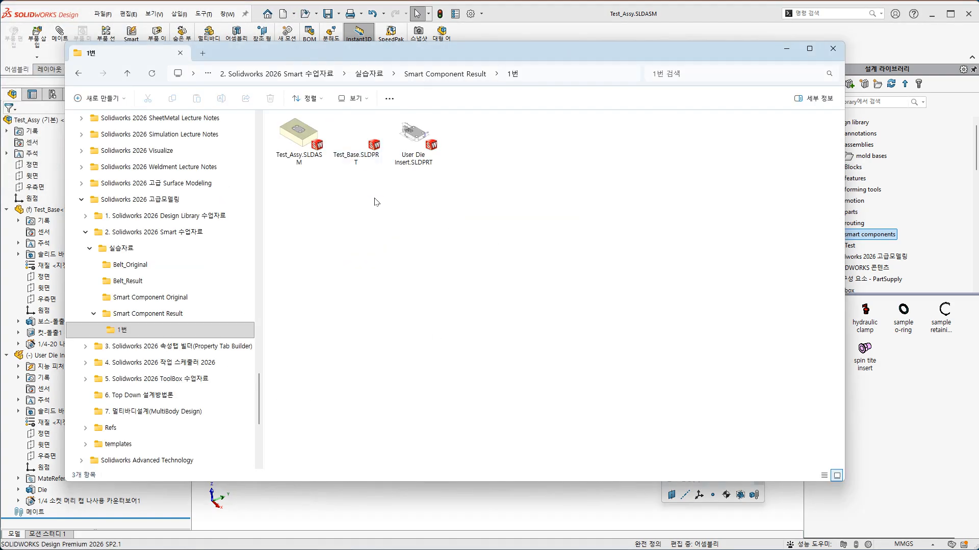
{"action": "left_click", "coordinate": [421, 161]}
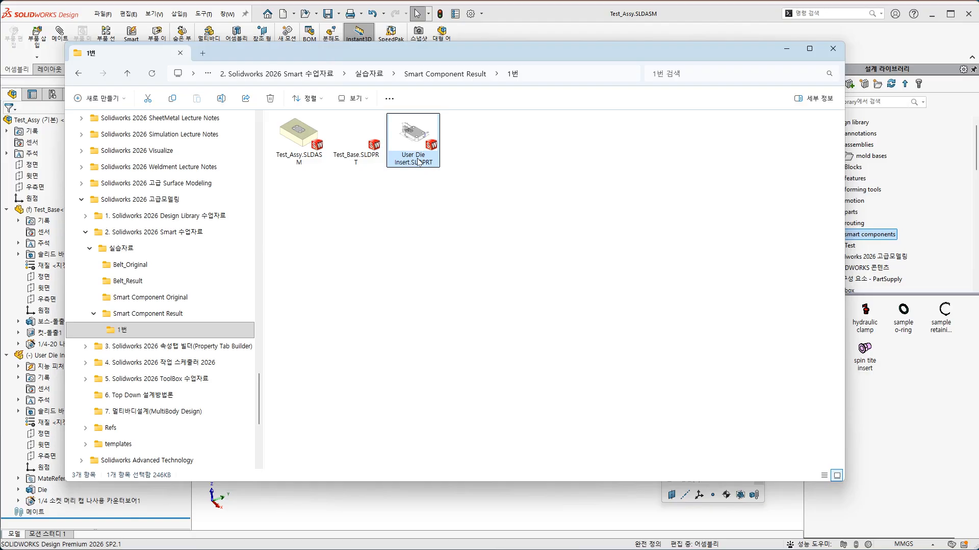
{"action": "left_click", "coordinate": [391, 489]}
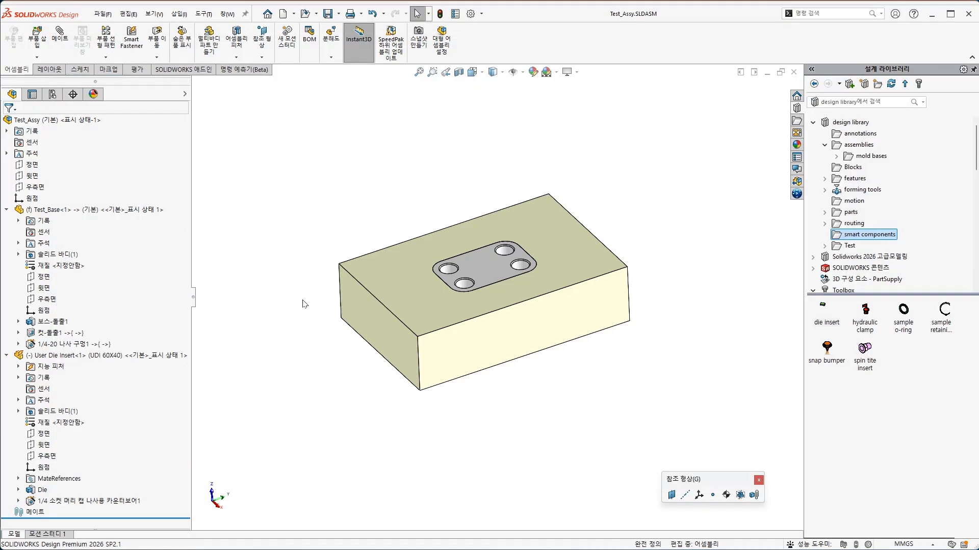
Close Test_Assy and open User Die Insert.SLDPRT from the 1번 folder in File Explorer
{"action": "left_click", "coordinate": [793, 72]}
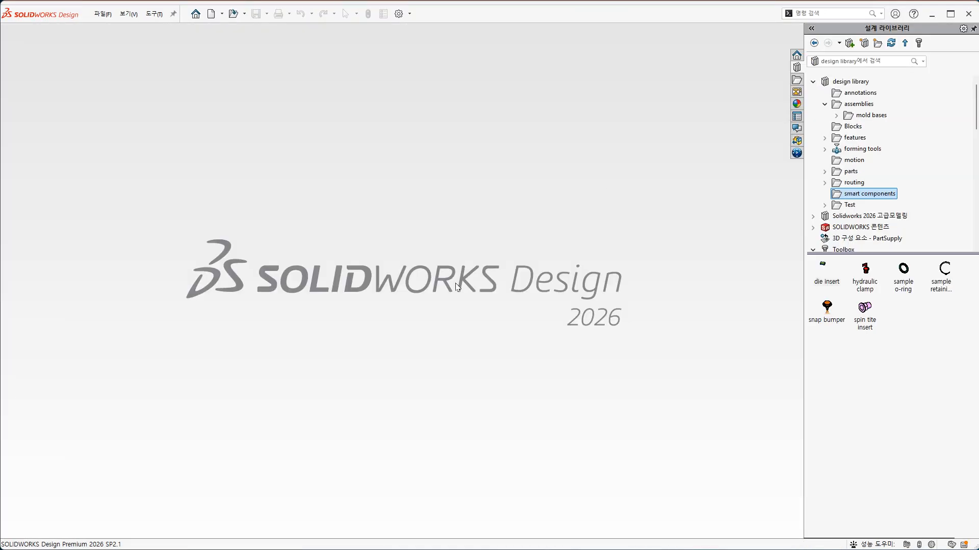
{"action": "key", "text": "alt+Tab"}
{"action": "left_click", "coordinate": [514, 253]}
{"action": "double_click", "coordinate": [414, 138]}
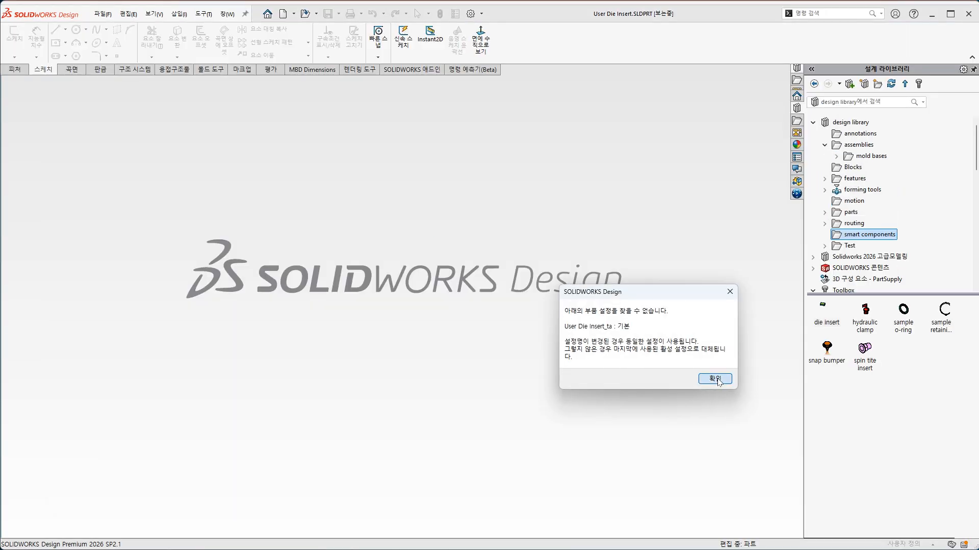
{"action": "left_click", "coordinate": [715, 379]}
{"action": "left_click", "coordinate": [229, 229]}
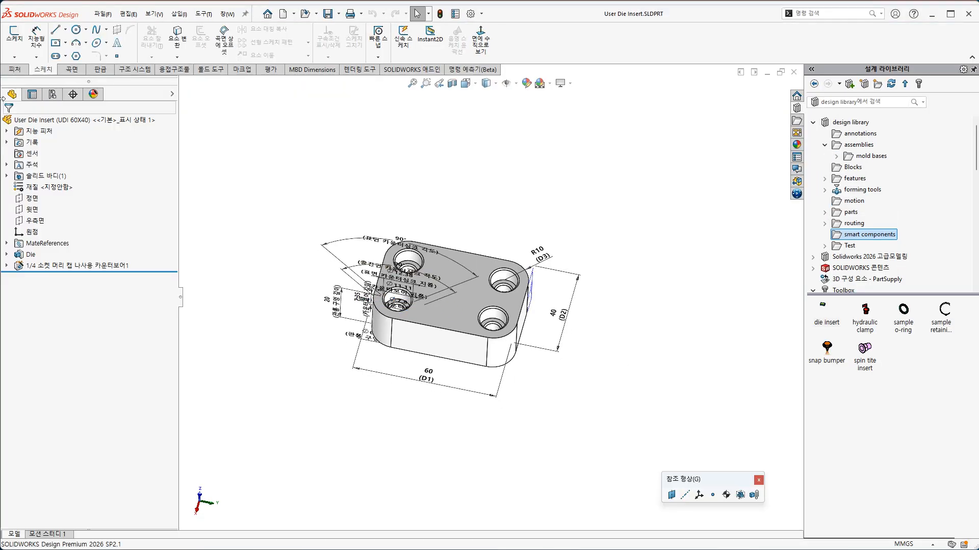
Examine the mate references, smart features and smart feature references of User Die Insert, and close the part
{"action": "left_click", "coordinate": [7, 243]}
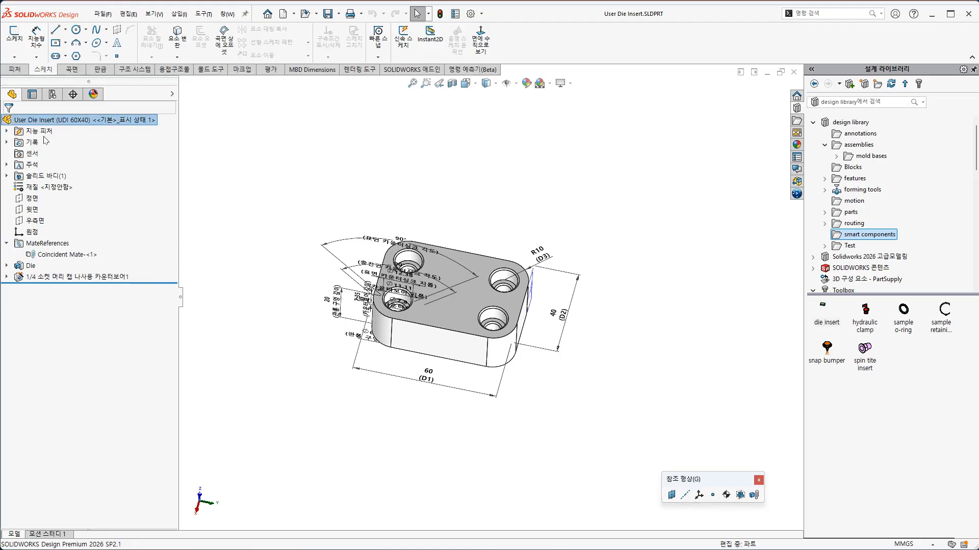
{"action": "left_click", "coordinate": [7, 132]}
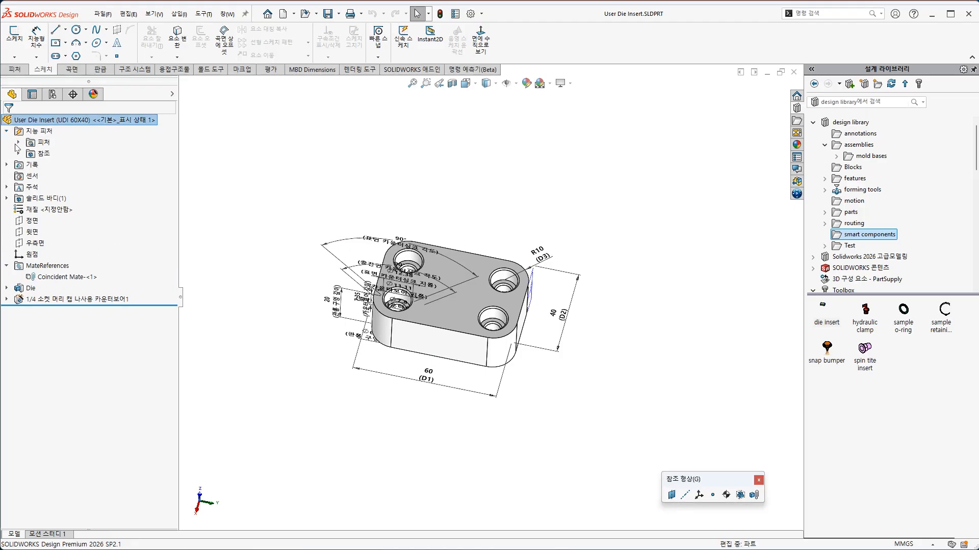
{"action": "left_click", "coordinate": [19, 143]}
{"action": "left_click", "coordinate": [18, 176]}
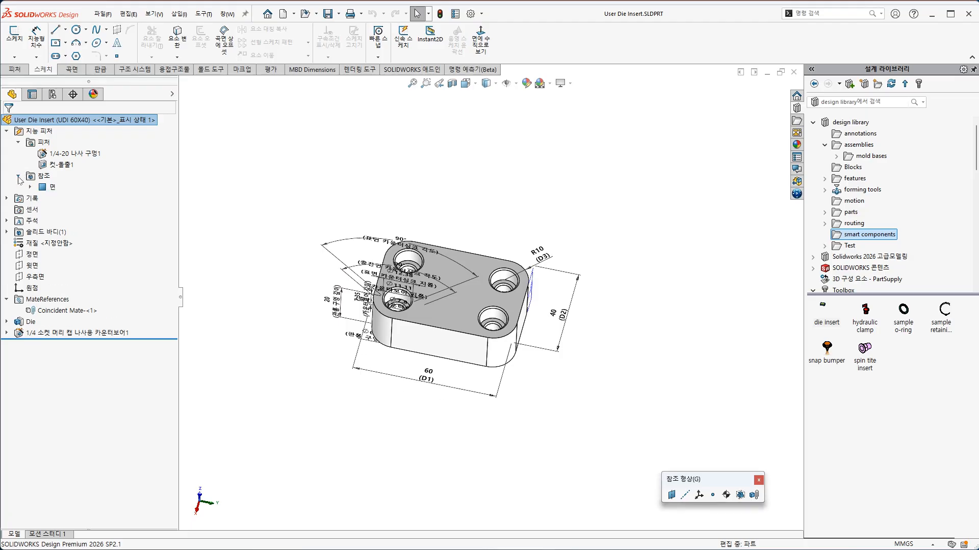
{"action": "left_click", "coordinate": [66, 153]}
{"action": "left_click", "coordinate": [205, 212]}
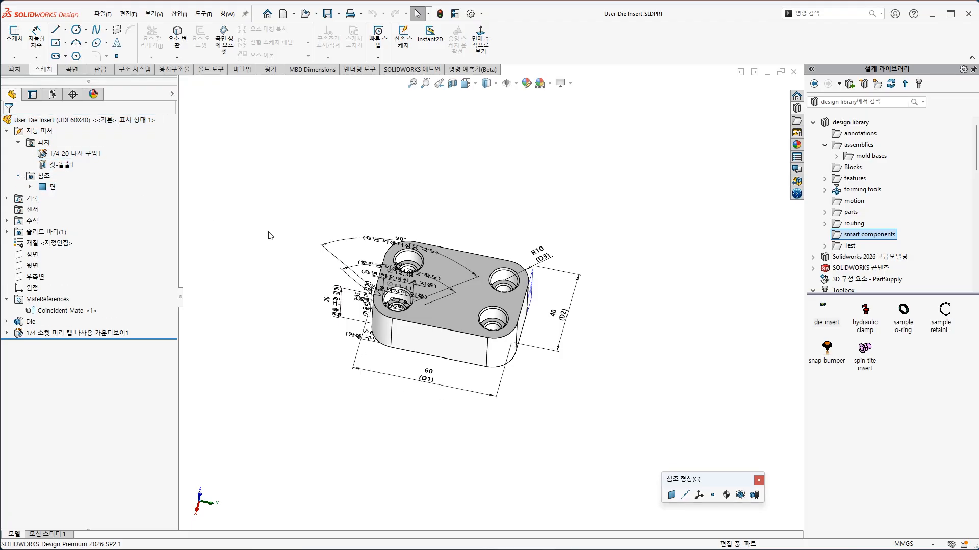
{"action": "scroll", "coordinate": [274, 262], "scroll_direction": "down", "scroll_amount": 5}
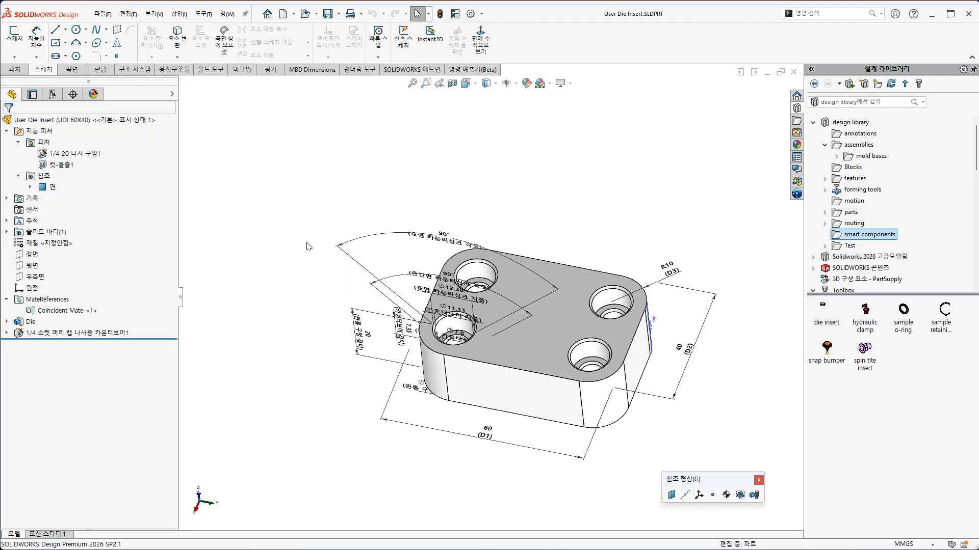
{"action": "middle_click_drag", "start_coordinate": [376, 322], "coordinate": [289, 294], "text": "ctrl"}
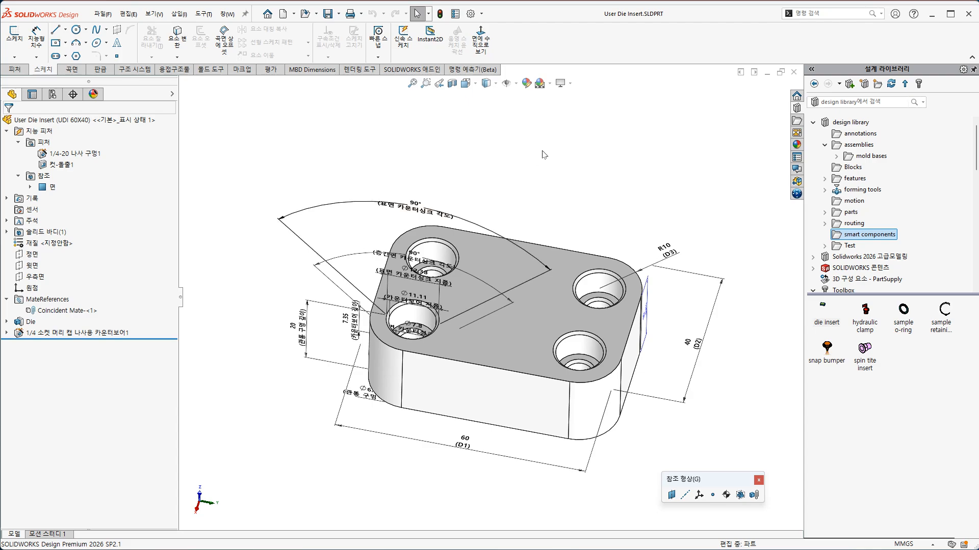
{"action": "left_click", "coordinate": [793, 72]}
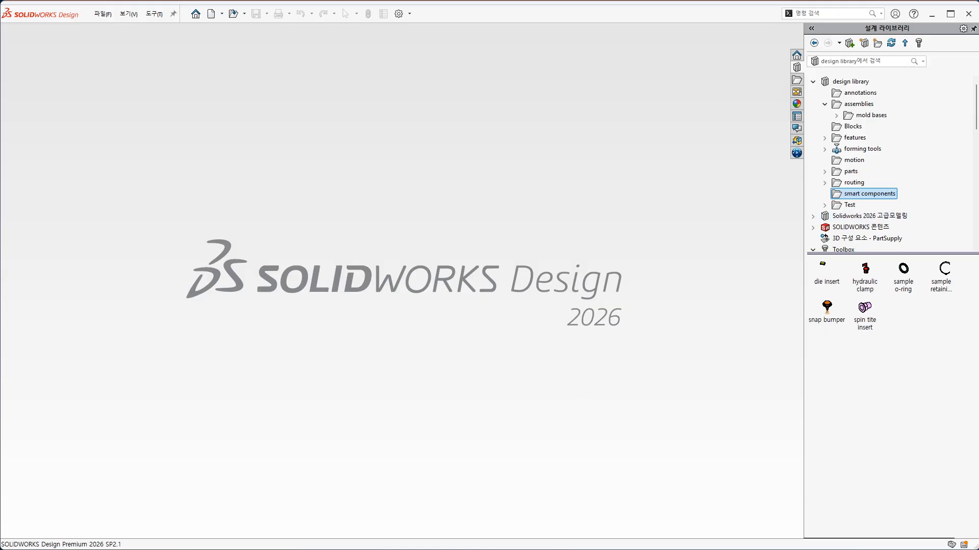
Copy User Die Insert.SLDPRT from the 1번 folder into the Design Library's smart components folder and refresh the library
{"action": "key", "text": "alt+Tab"}
{"action": "left_click", "coordinate": [443, 229]}
{"action": "left_click", "coordinate": [416, 146]}
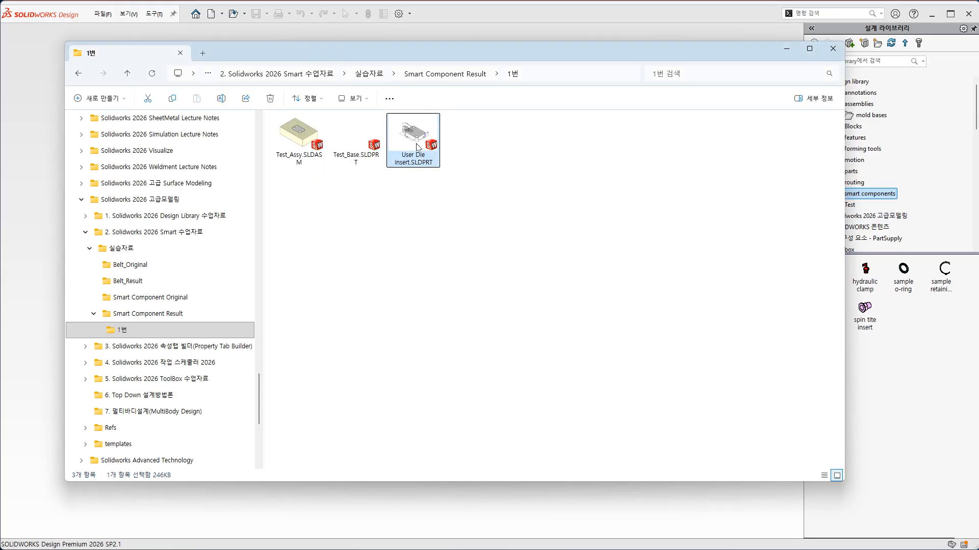
{"action": "left_click", "coordinate": [600, 371]}
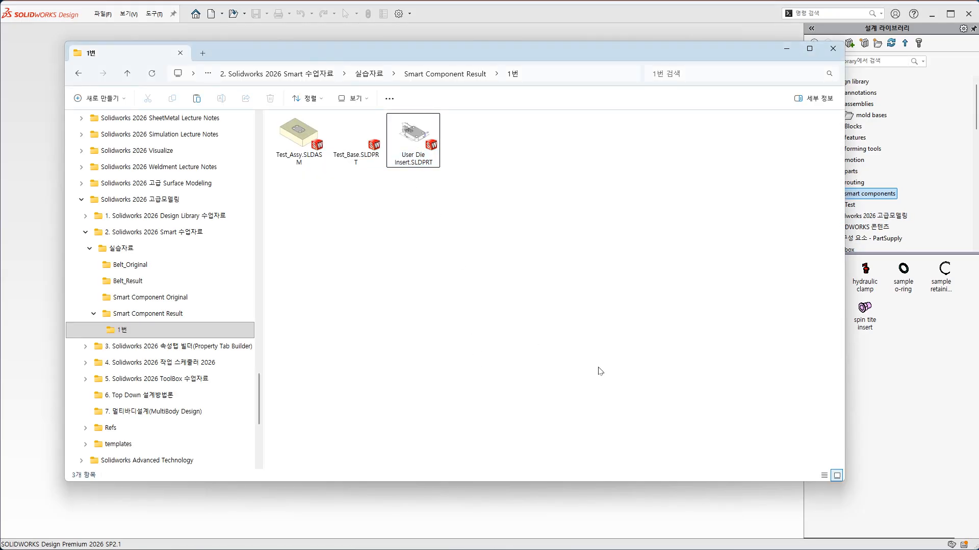
{"action": "left_click", "coordinate": [883, 427]}
{"action": "right_click", "coordinate": [886, 193]}
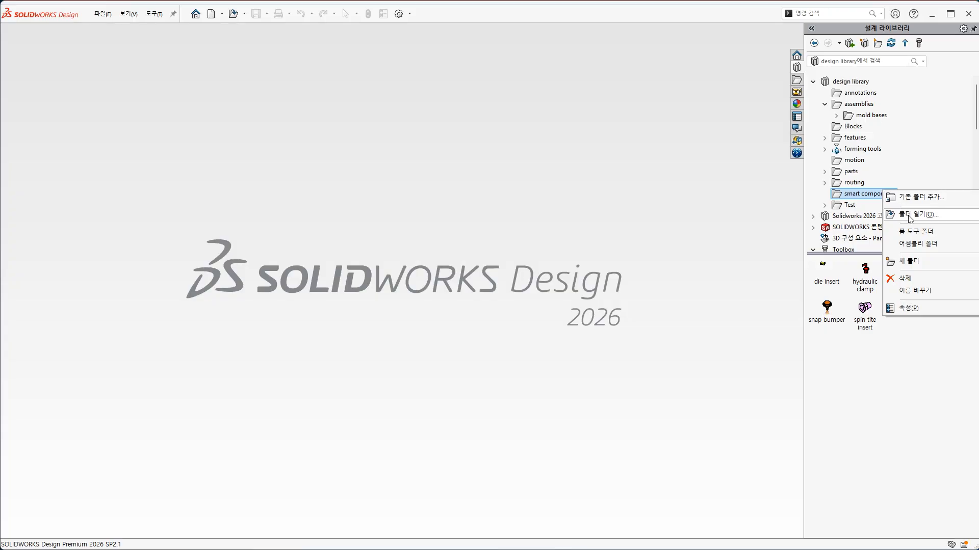
{"action": "left_click", "coordinate": [912, 215]}
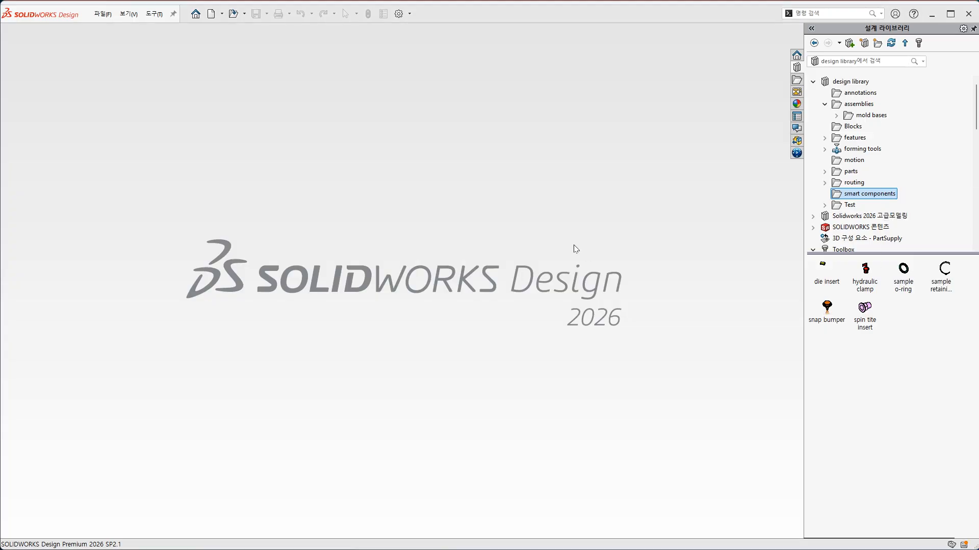
{"action": "key", "text": "ctrl+v"}
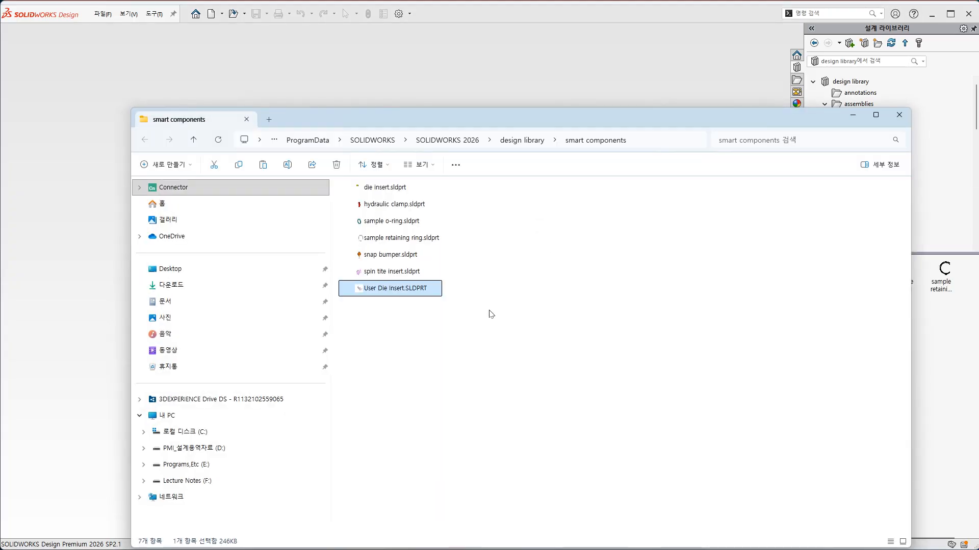
{"action": "left_click", "coordinate": [522, 336]}
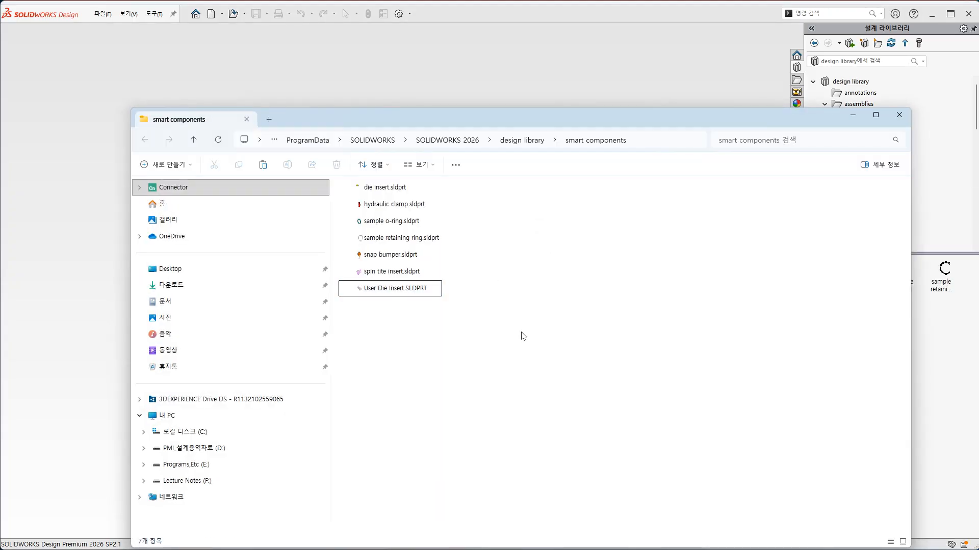
{"action": "left_click", "coordinate": [899, 123]}
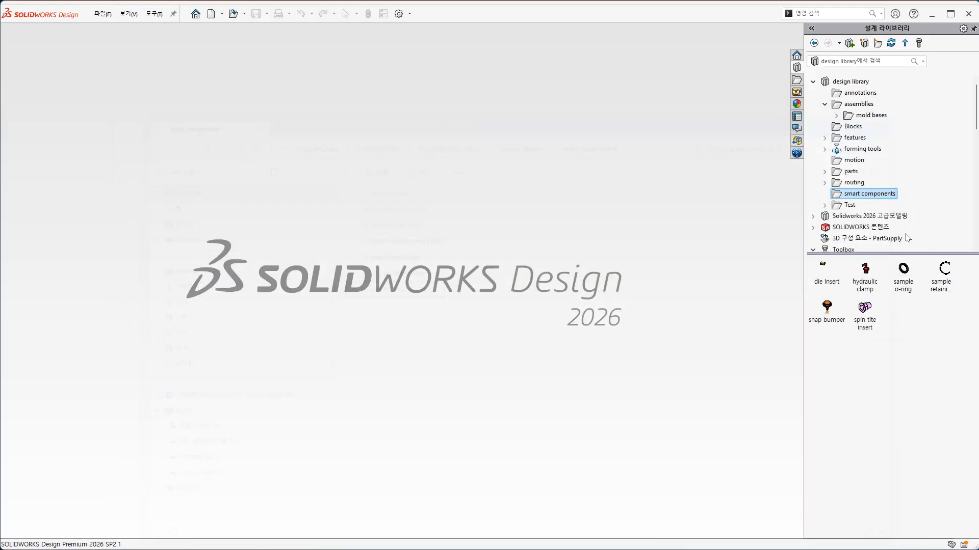
{"action": "left_click", "coordinate": [891, 44]}
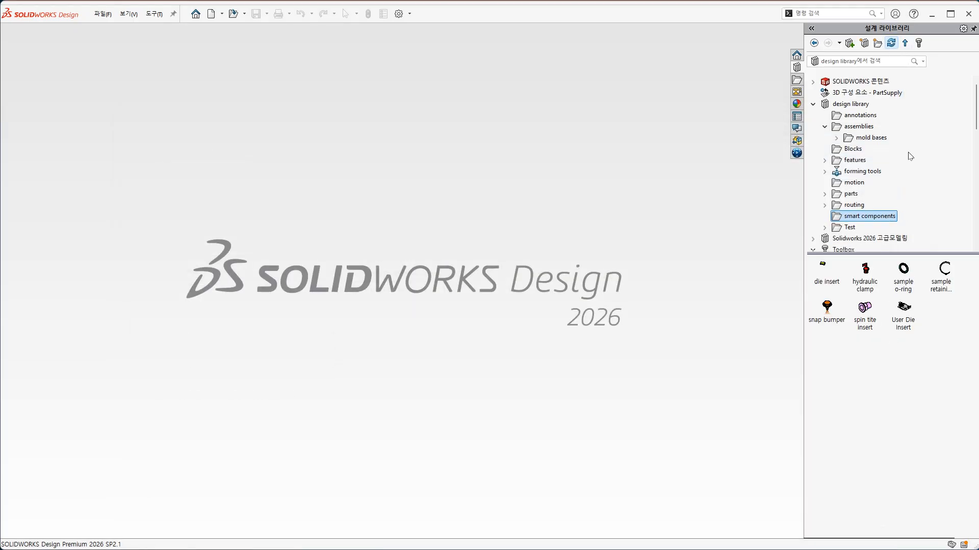
Open User Die Insert from the Design Library, check its smart features and close the part
{"action": "right_click", "coordinate": [904, 332]}
{"action": "left_click", "coordinate": [922, 345]}
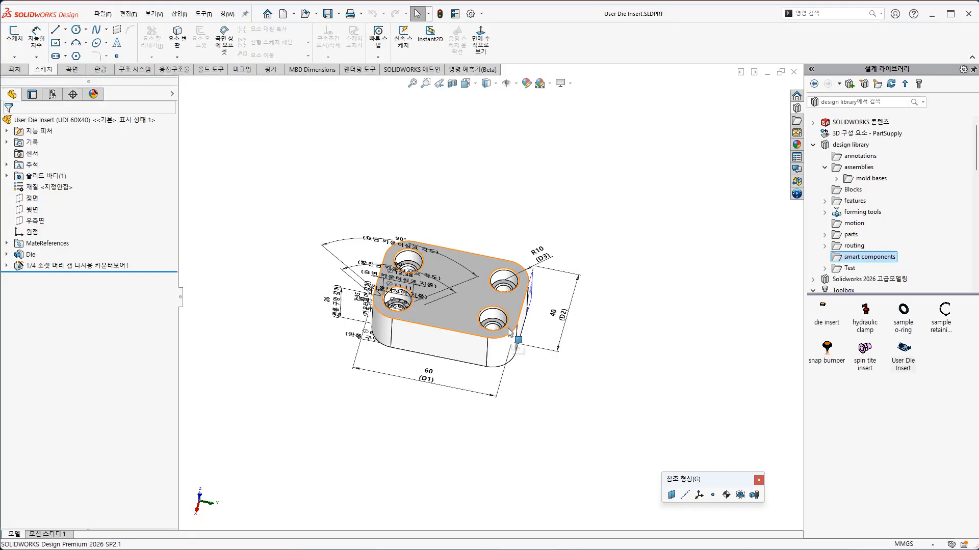
{"action": "scroll", "coordinate": [407, 332], "scroll_direction": "down", "scroll_amount": 2}
{"action": "middle_click_drag", "start_coordinate": [412, 345], "coordinate": [412, 330]}
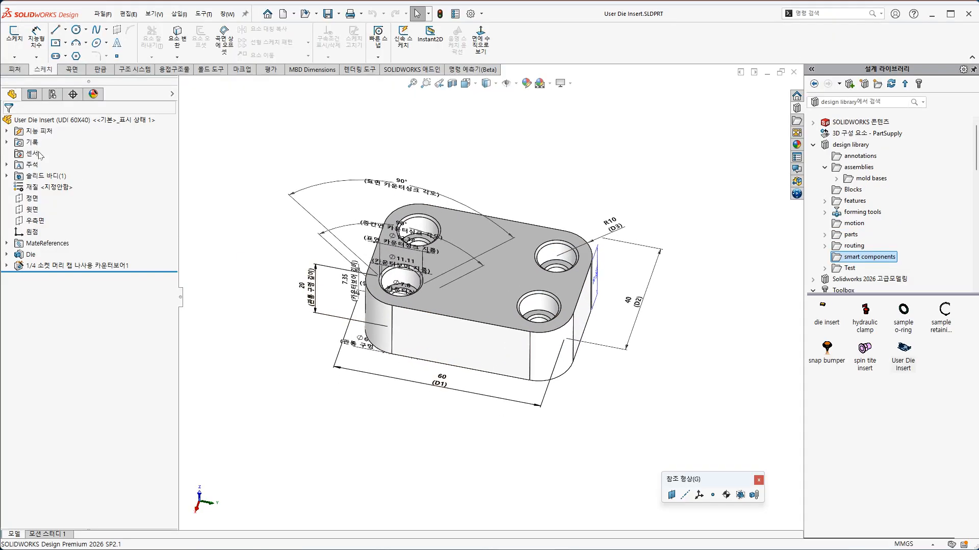
{"action": "left_click", "coordinate": [7, 131]}
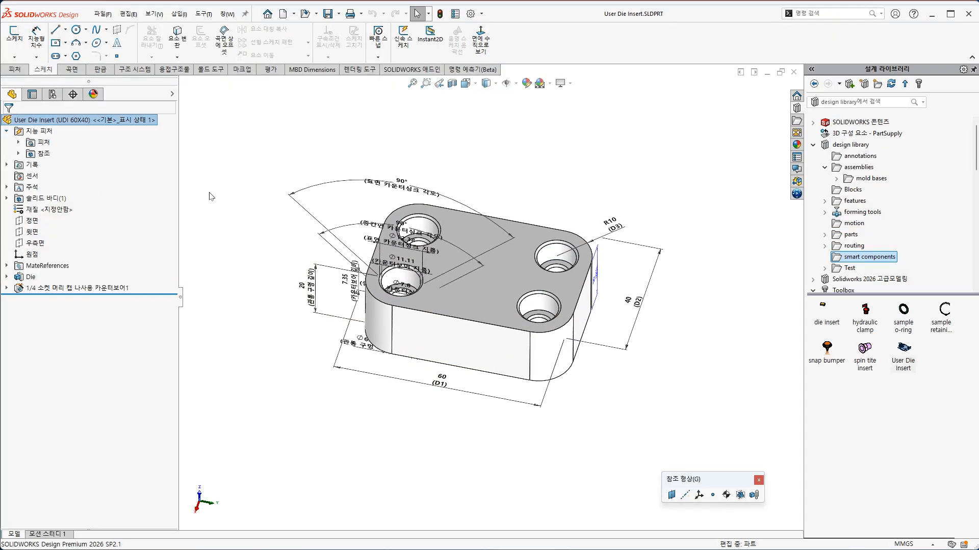
{"action": "left_click", "coordinate": [794, 72]}
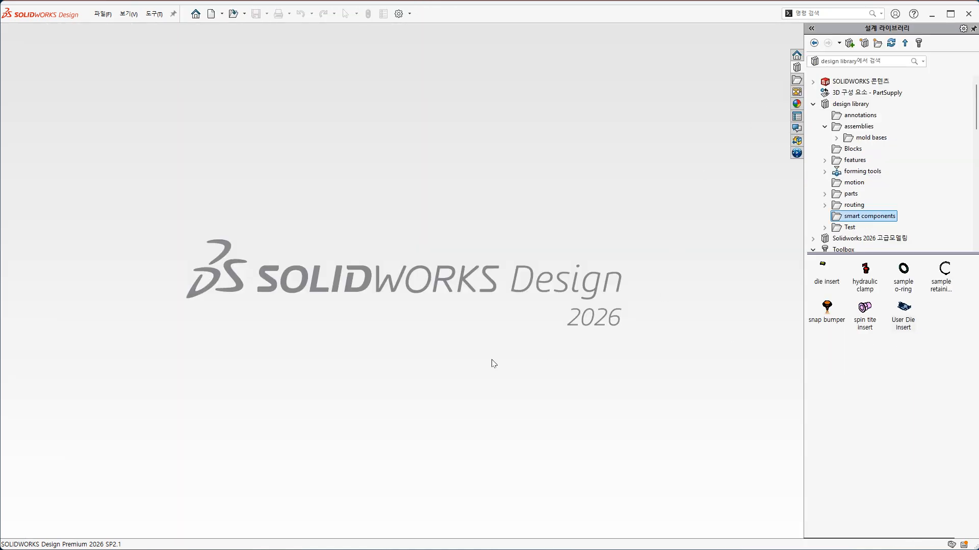
Check the PowerPoint slide on inserting smart features and create an empty SOLIDWORKS assembly from the Assy_MM template
{"action": "key", "text": "alt+Tab"}
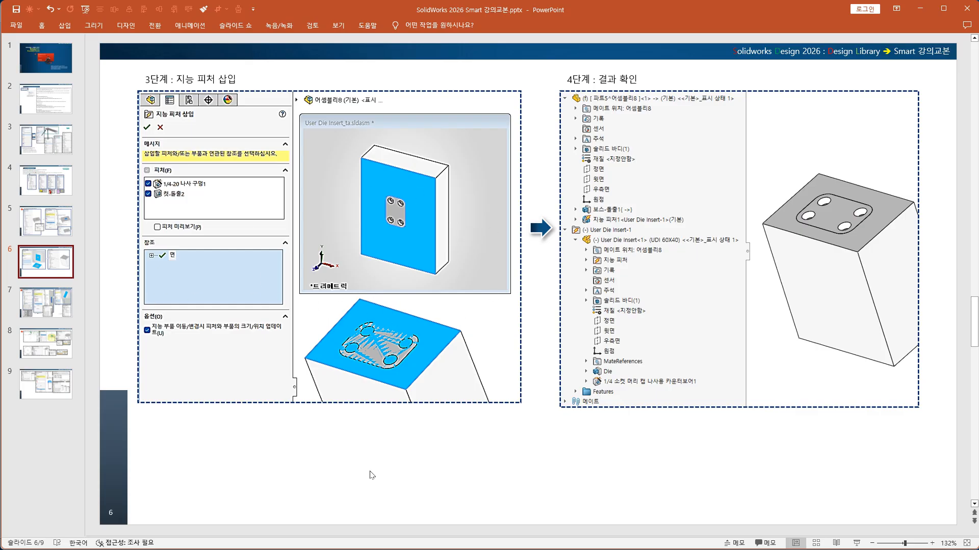
{"action": "key", "text": "alt+Tab"}
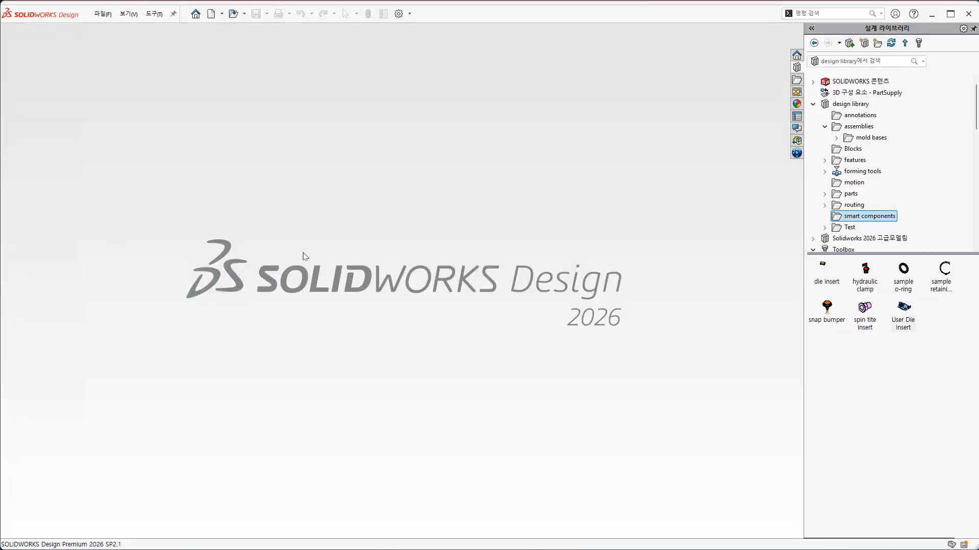
{"action": "left_click", "coordinate": [102, 14]}
{"action": "left_click", "coordinate": [117, 29]}
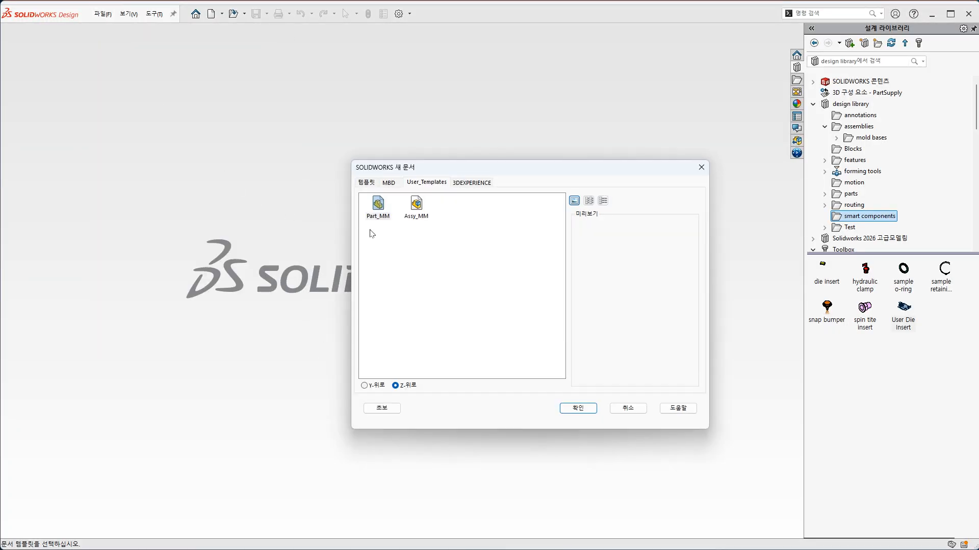
{"action": "left_click", "coordinate": [418, 216]}
{"action": "left_click", "coordinate": [576, 408]}
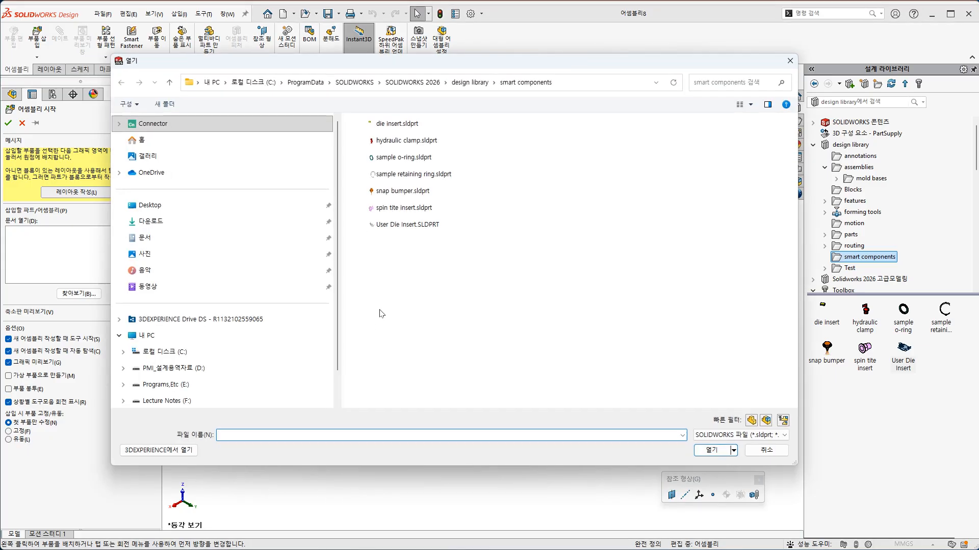
{"action": "key", "text": "Escape"}
{"action": "key", "text": "Escape"}
Save the new assembly as Target_Assy in the 1번 folder under Smart Component Result
{"action": "key", "text": "ctrl+s"}
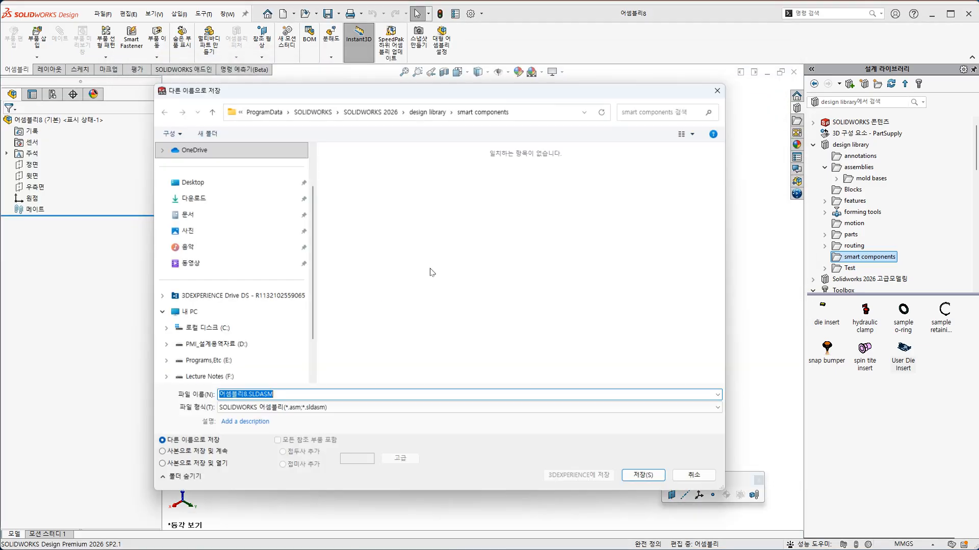
{"action": "scroll", "coordinate": [270, 363], "scroll_direction": "down", "scroll_amount": 1}
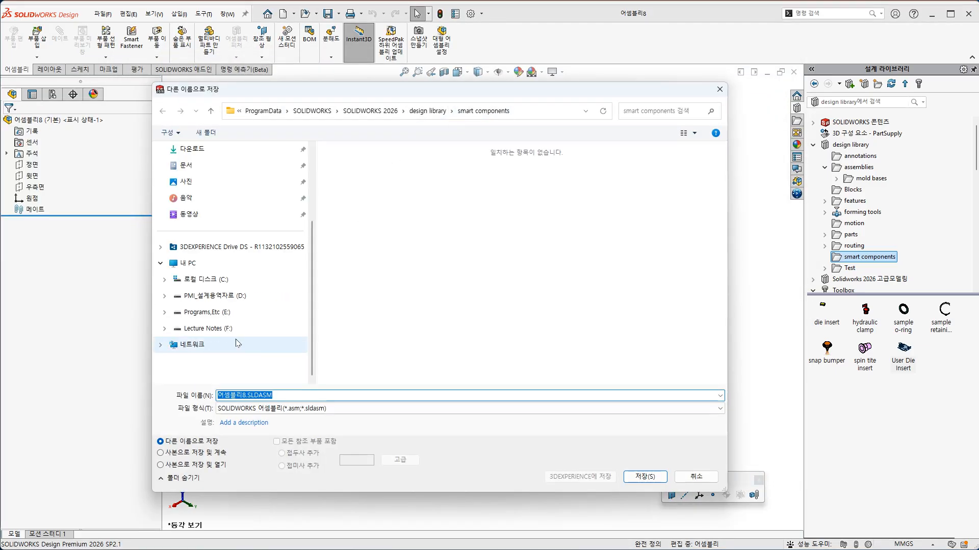
{"action": "left_click", "coordinate": [255, 328]}
{"action": "scroll", "coordinate": [549, 342], "scroll_direction": "down", "scroll_amount": 2}
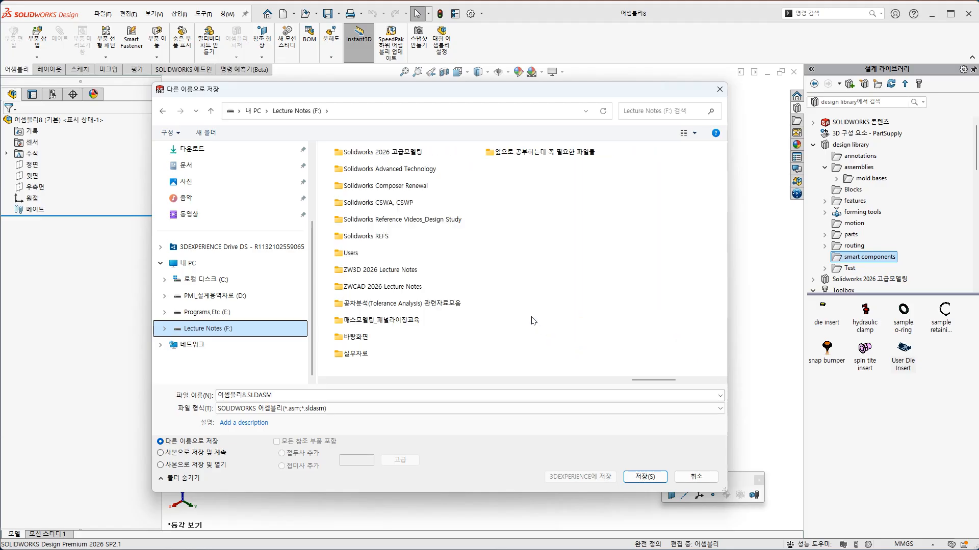
{"action": "double_click", "coordinate": [574, 155]}
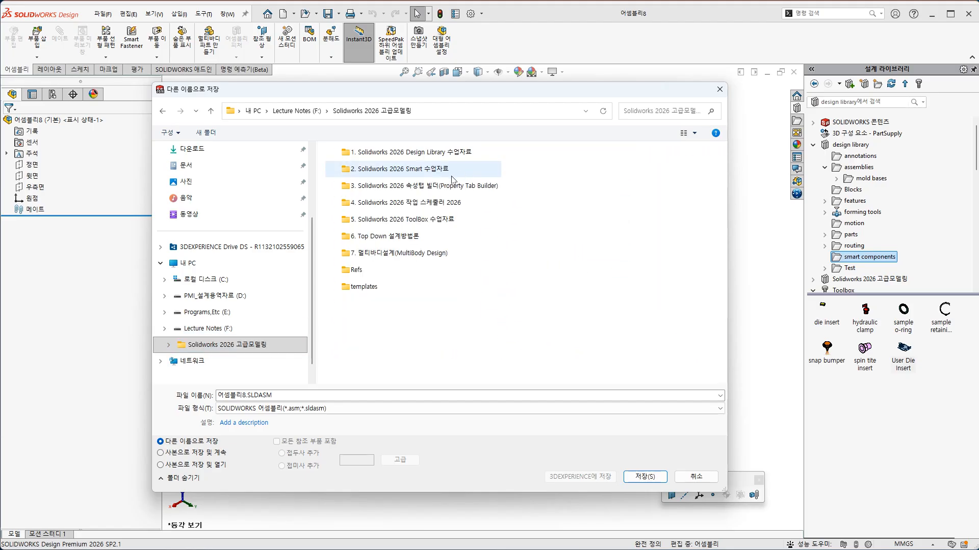
{"action": "double_click", "coordinate": [375, 169]}
{"action": "double_click", "coordinate": [350, 163]}
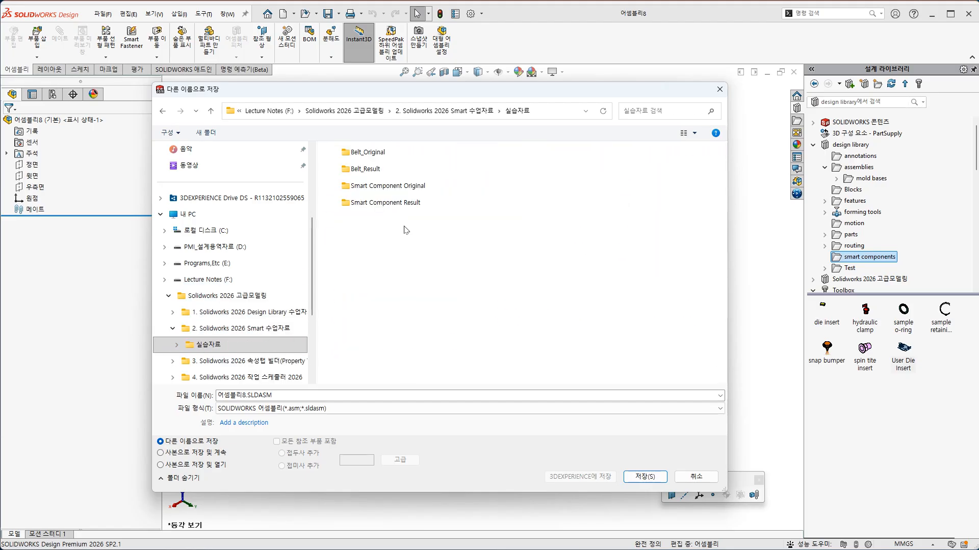
{"action": "double_click", "coordinate": [366, 202]}
{"action": "left_click", "coordinate": [356, 153]}
{"action": "double_click", "coordinate": [356, 153]}
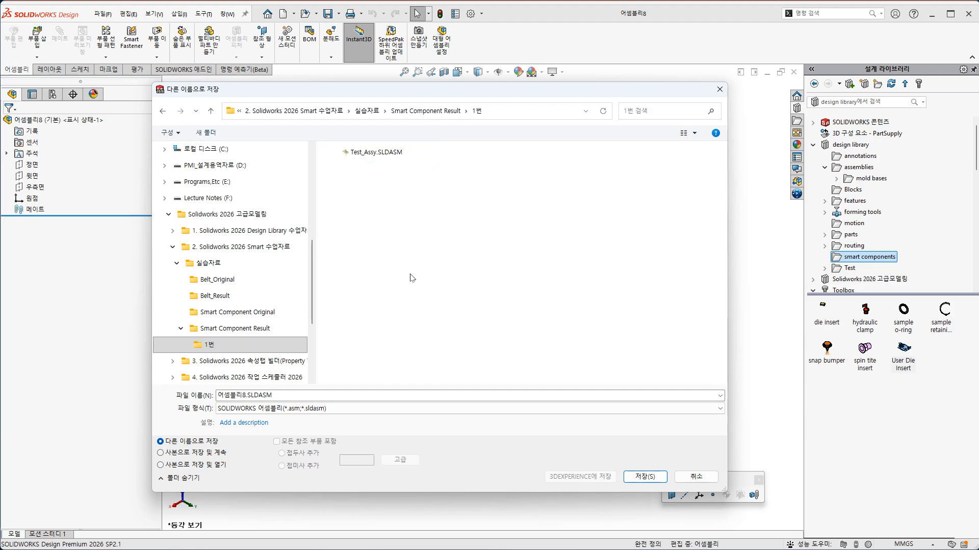
{"action": "double_click", "coordinate": [402, 394]}
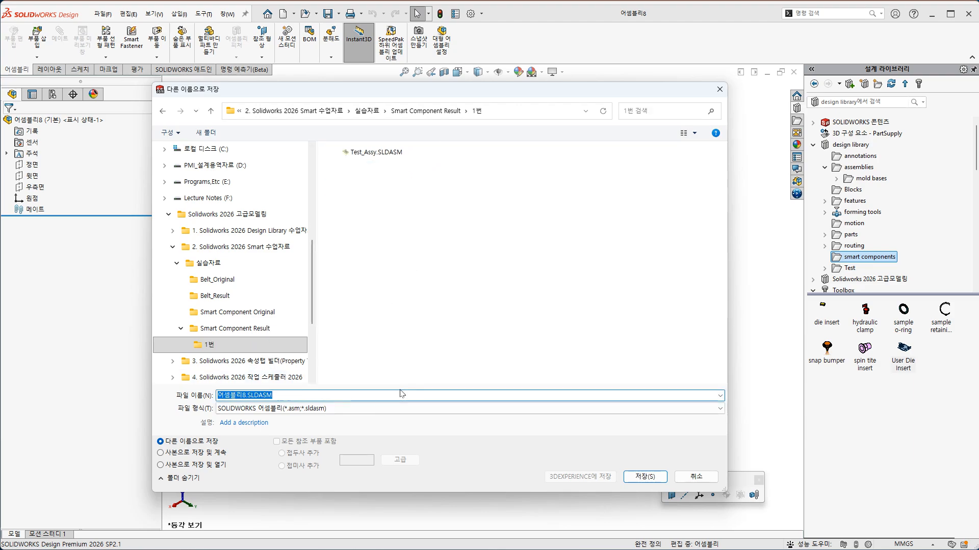
{"action": "type", "text": "Target_Assy"}
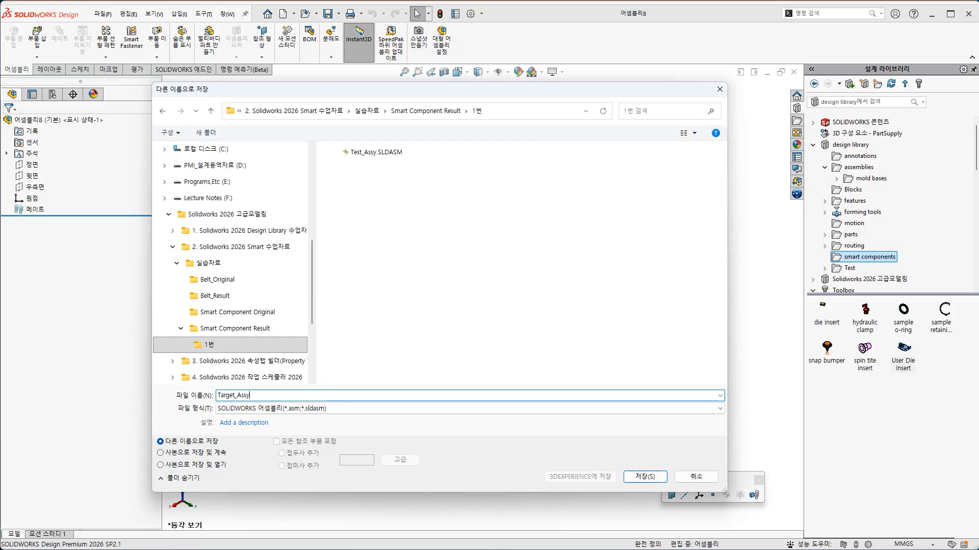
{"action": "key", "text": "Return"}
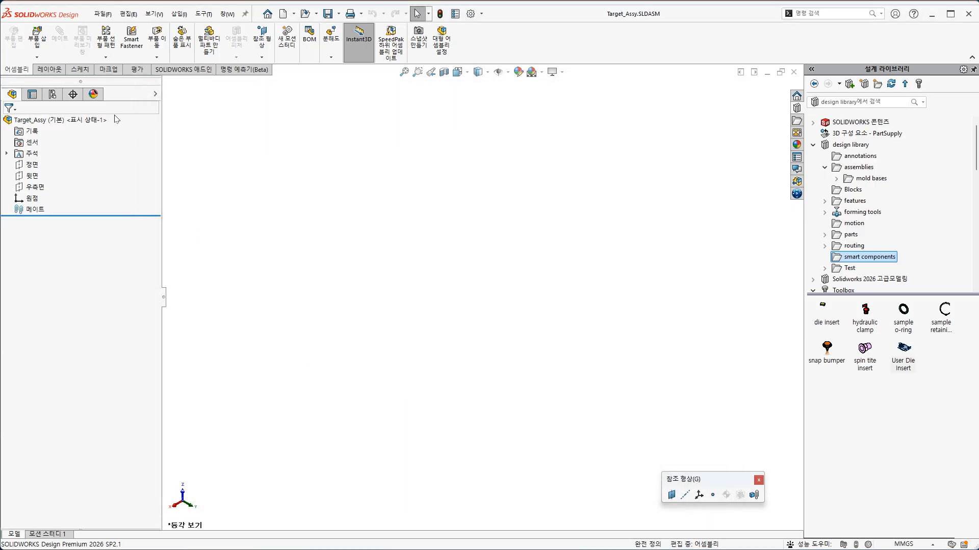
Insert a new part into Target_Assy and save it externally as Target_Plate in the assembly's folder
{"action": "left_click", "coordinate": [37, 57]}
{"action": "left_click", "coordinate": [49, 85]}
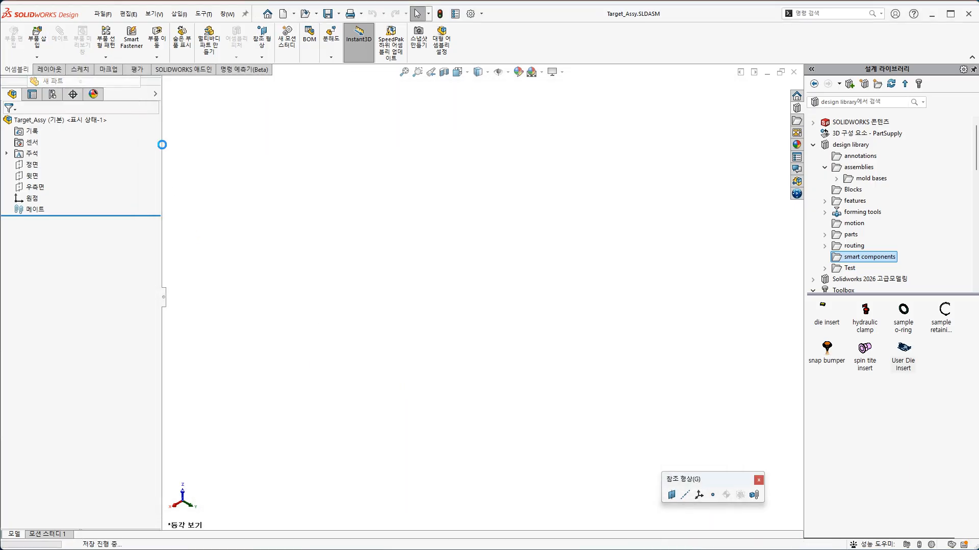
{"action": "right_click", "coordinate": [141, 210]}
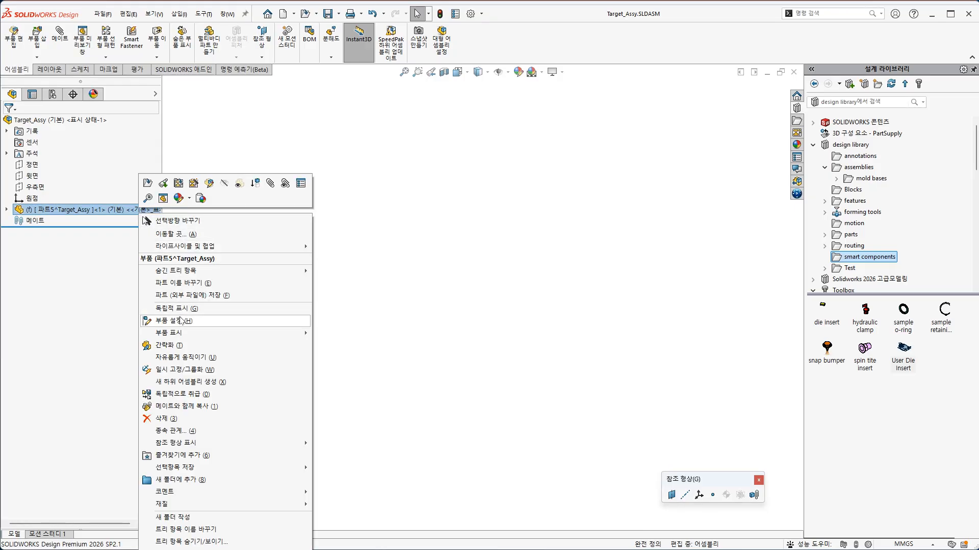
{"action": "left_click", "coordinate": [185, 295]}
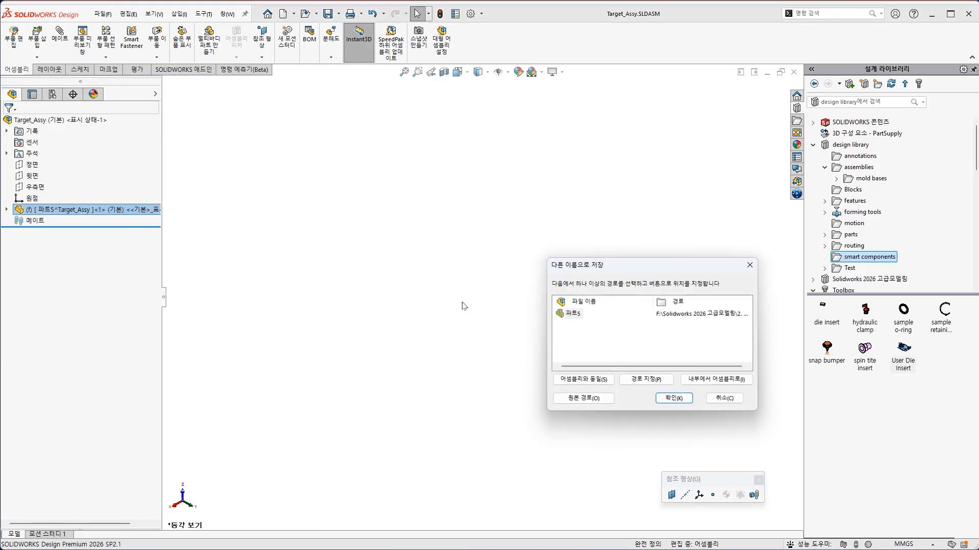
{"action": "double_click", "coordinate": [572, 314]}
{"action": "type", "text": "Target_Plate"}
{"action": "left_click", "coordinate": [619, 345]}
{"action": "left_click", "coordinate": [584, 315]}
{"action": "left_click", "coordinate": [593, 379]}
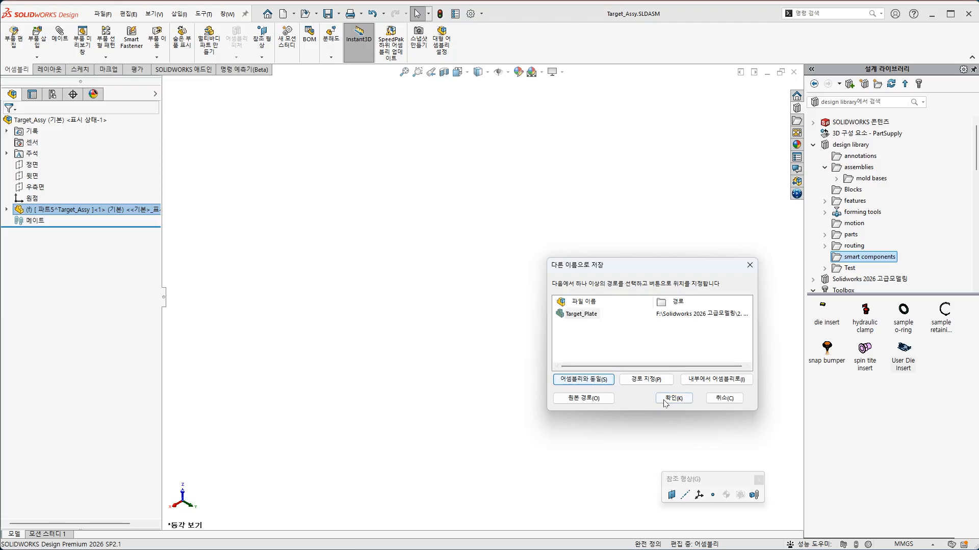
{"action": "left_click", "coordinate": [673, 398]}
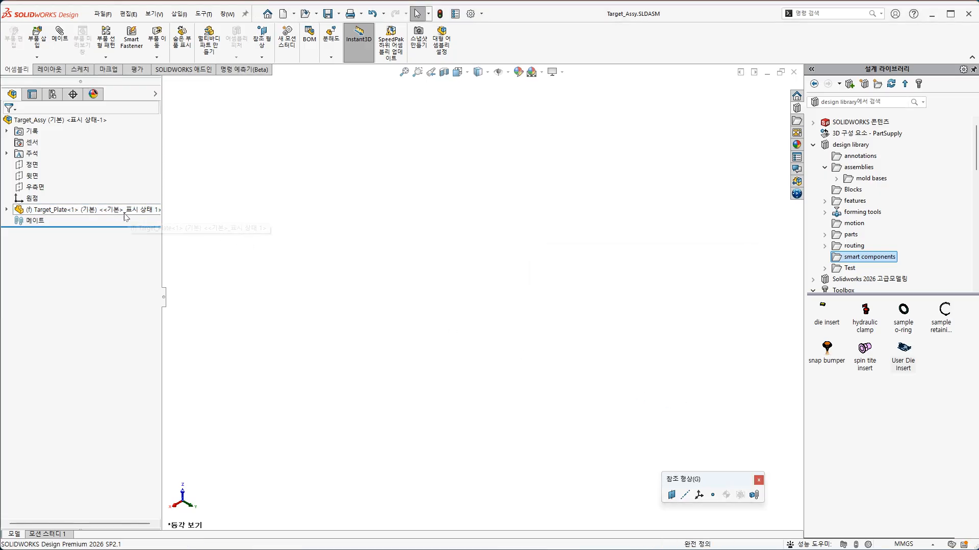
Edit Target_Plate in context and sketch a centre rectangle about 179 mm wide at the origin on its top plane (윗면)
{"action": "right_click", "coordinate": [72, 207]}
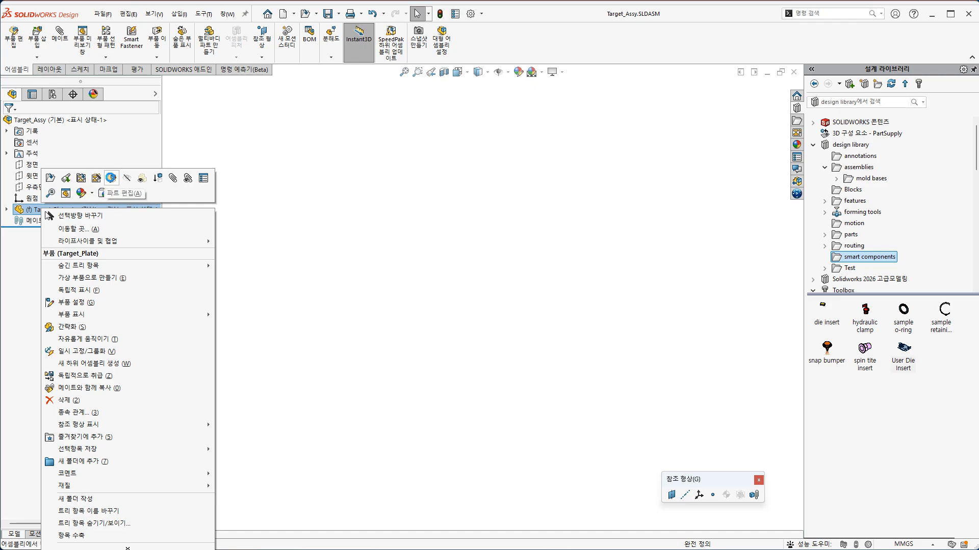
{"action": "left_click", "coordinate": [111, 178]}
{"action": "left_click", "coordinate": [6, 209]}
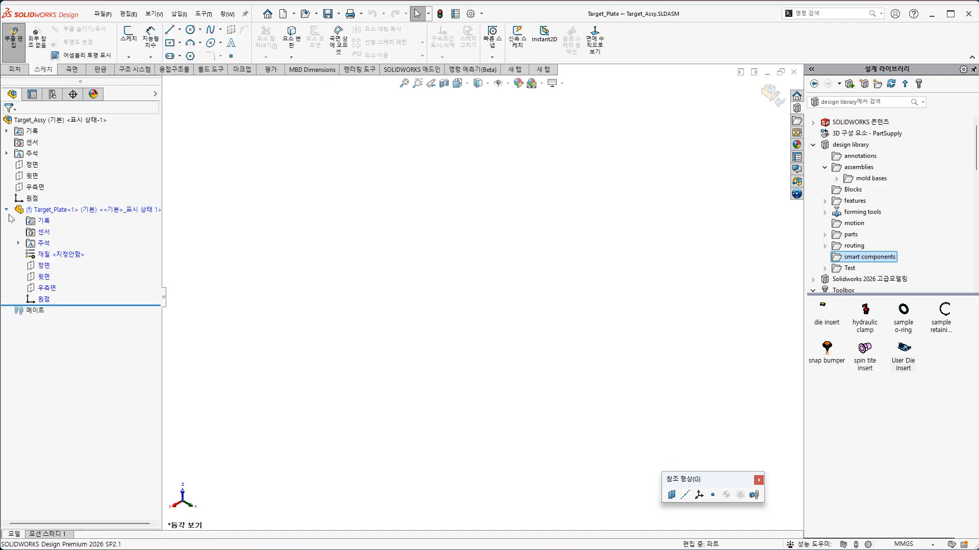
{"action": "left_click", "coordinate": [44, 277]}
{"action": "left_click", "coordinate": [47, 259]}
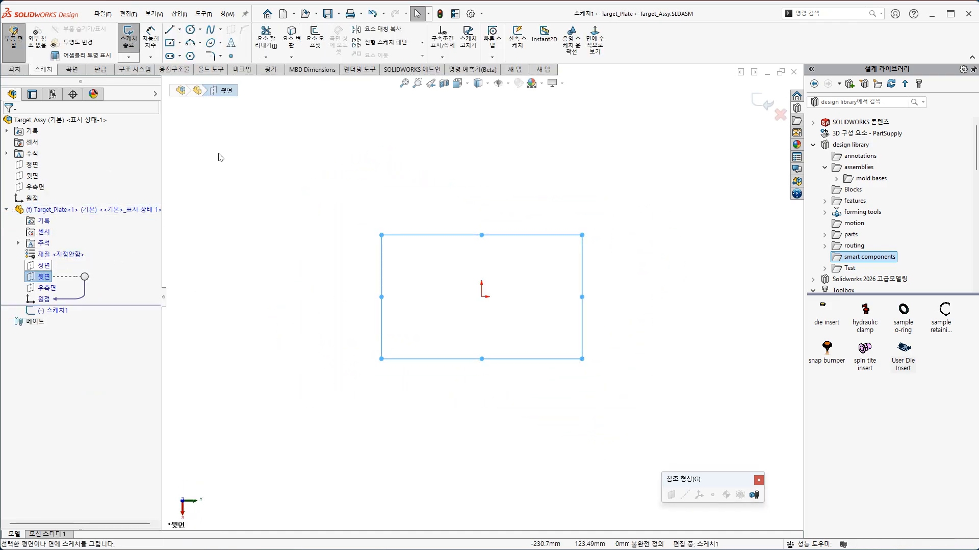
{"action": "left_click", "coordinate": [170, 43]}
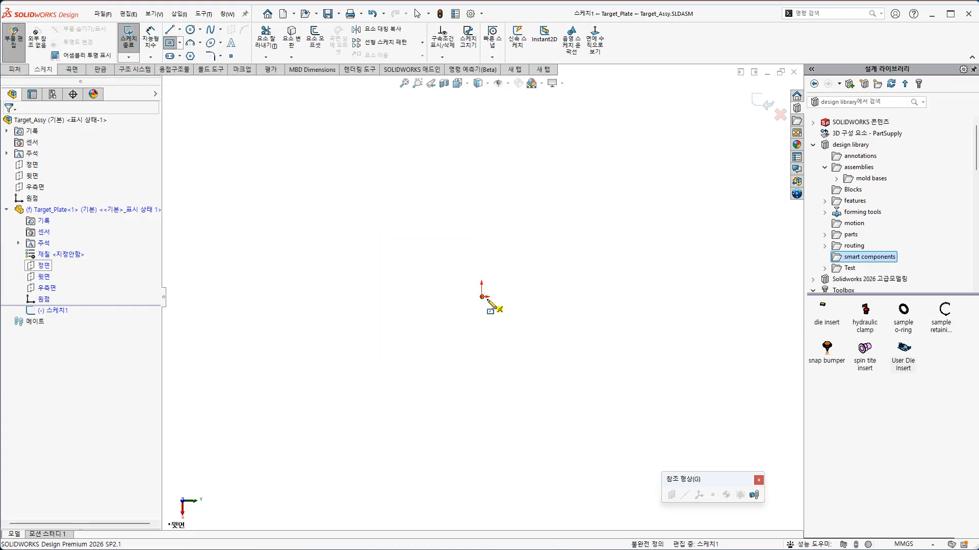
{"action": "left_click", "coordinate": [583, 378]}
{"action": "key", "text": "Escape"}
Dimension the rectangle's width to 150 mm and make two adjacent sides equal
{"action": "key", "text": "s"}
{"action": "left_click", "coordinate": [661, 402]}
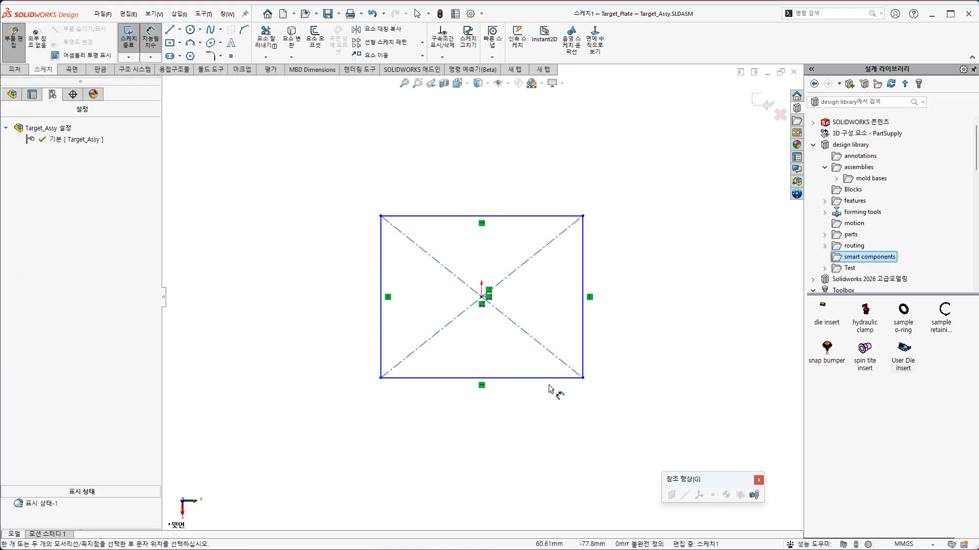
{"action": "left_click", "coordinate": [531, 379]}
{"action": "left_click", "coordinate": [504, 421]}
{"action": "type", "text": "150"}
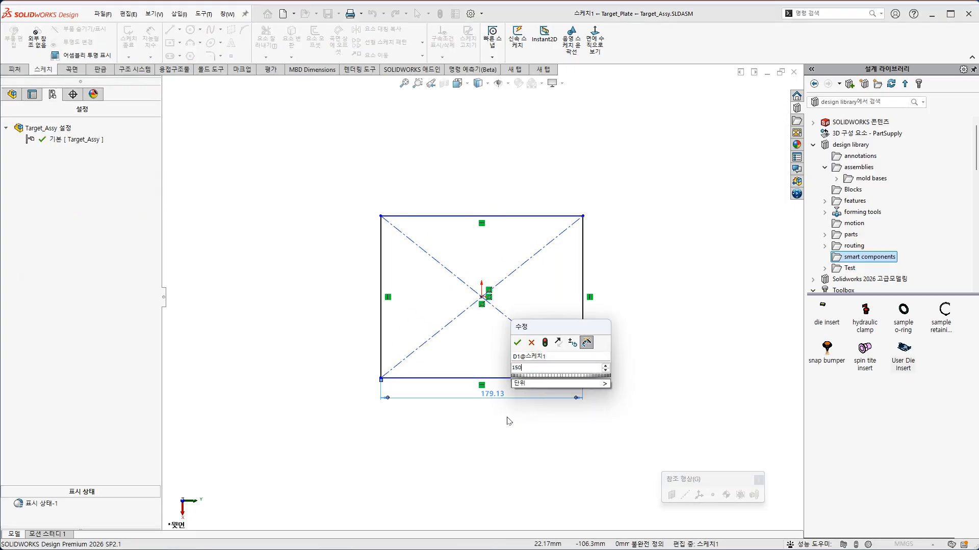
{"action": "key", "text": "Return"}
{"action": "key", "text": "Escape"}
{"action": "left_click", "coordinate": [553, 377]}
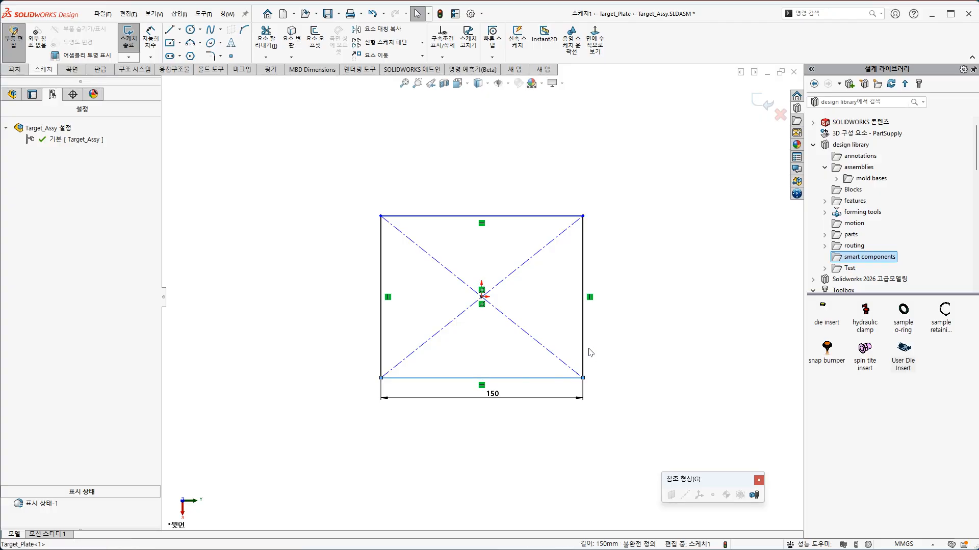
{"action": "left_click", "coordinate": [582, 355], "text": "ctrl"}
{"action": "left_click", "coordinate": [692, 296]}
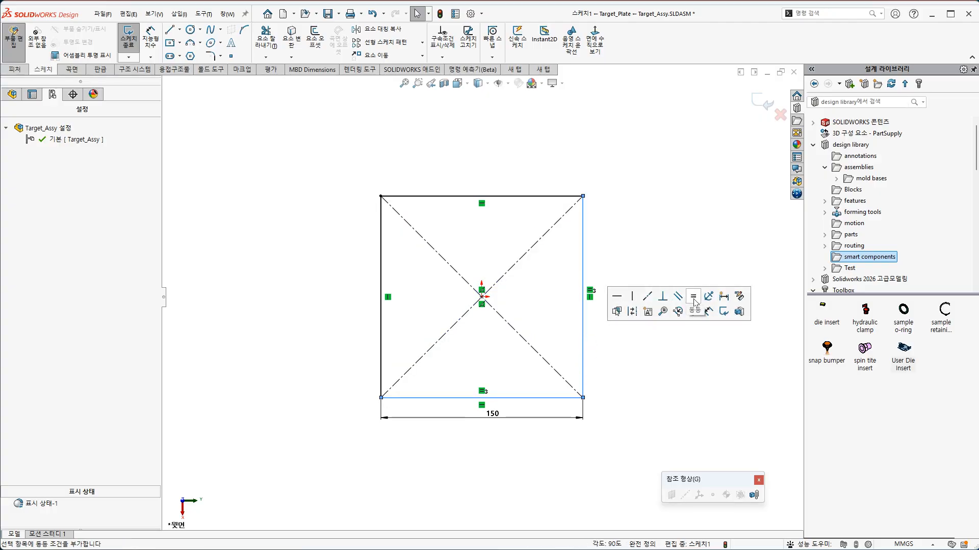
Extrude the square 150 mm into a block, finish editing the part and save the assembly
{"action": "left_click", "coordinate": [14, 69]}
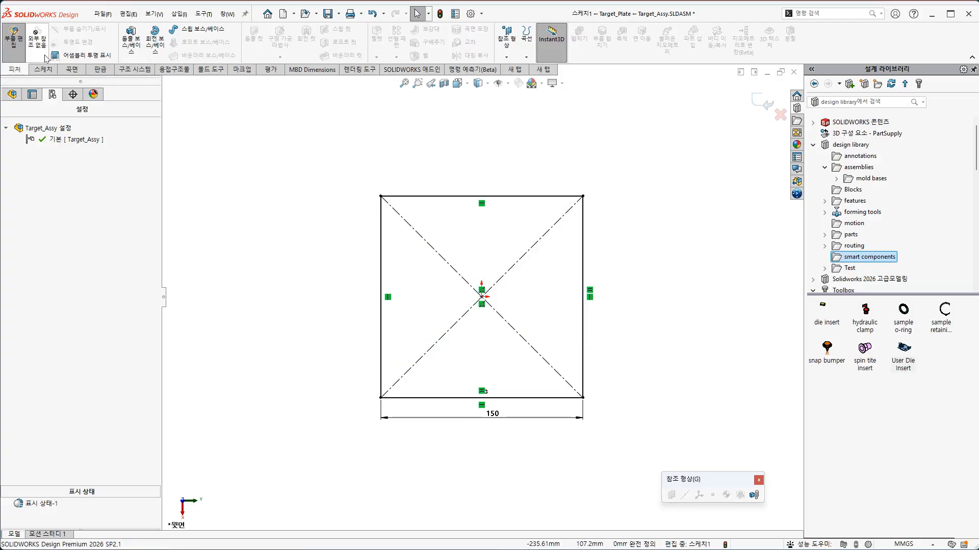
{"action": "left_click", "coordinate": [131, 38]}
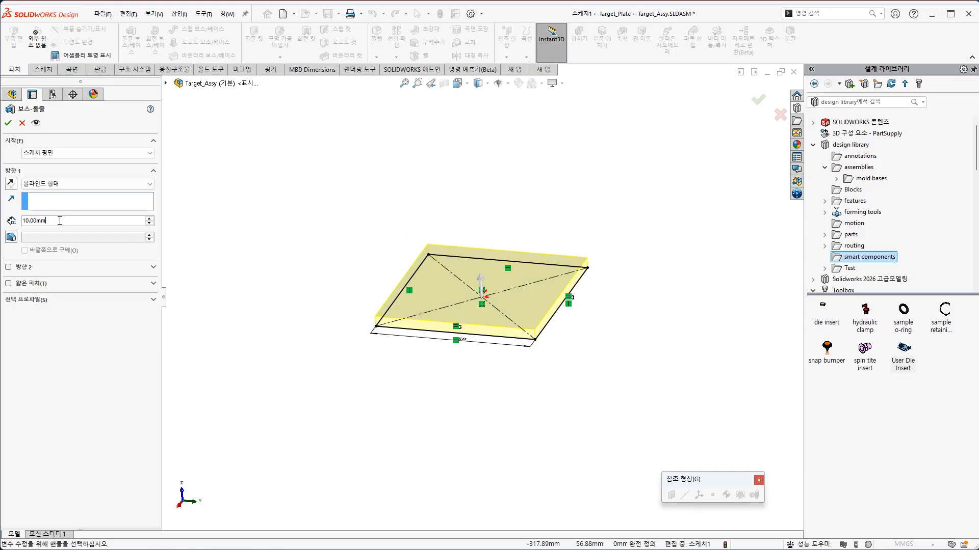
{"action": "type", "text": "150"}
{"action": "key", "text": "Return"}
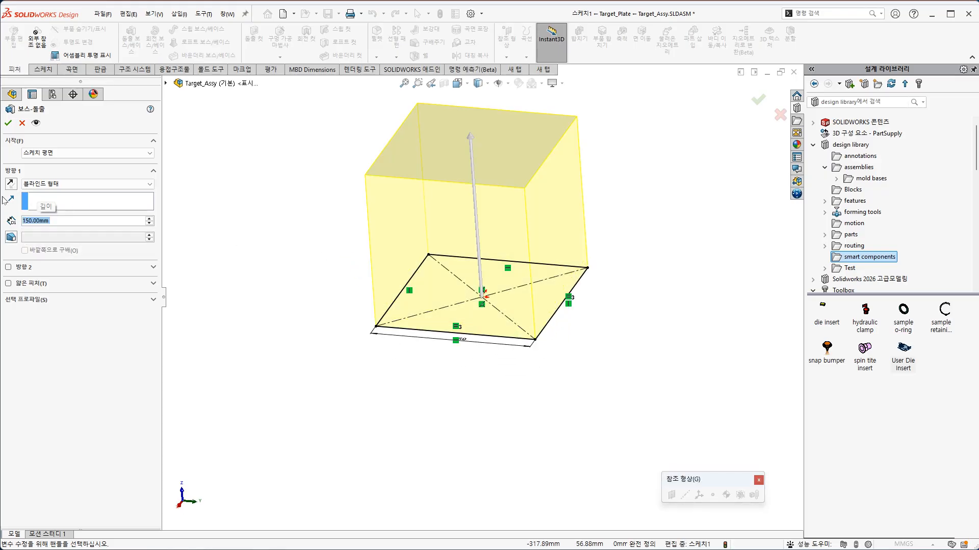
{"action": "left_click", "coordinate": [8, 122]}
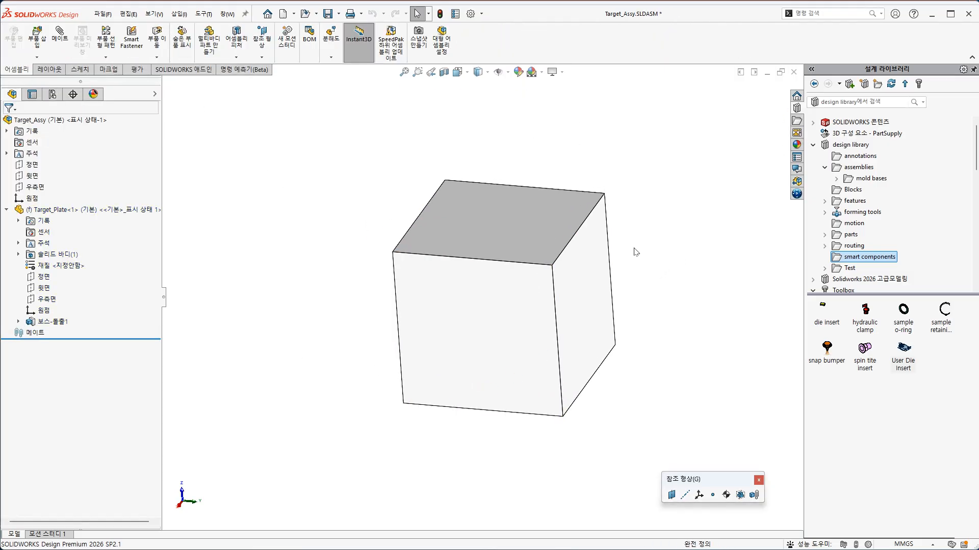
{"action": "key", "text": "ctrl+s"}
{"action": "key", "text": "Return"}
Place one User Die Insert from the Design Library on the block's top face with configuration UDI 80X60, flipping its mate alignment
{"action": "middle_click_drag", "start_coordinate": [634, 246], "coordinate": [519, 219]}
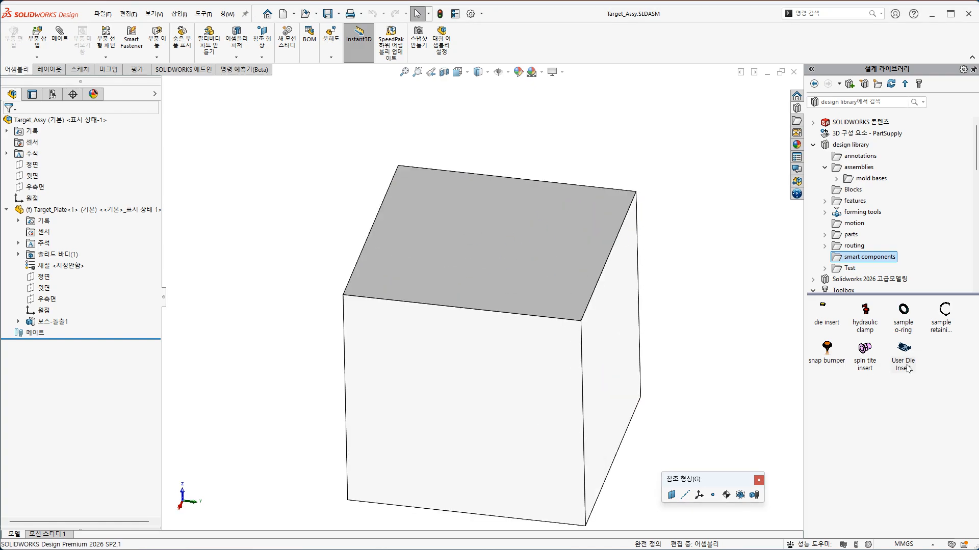
{"action": "middle_click_drag", "start_coordinate": [507, 273], "coordinate": [512, 377], "text": "ctrl"}
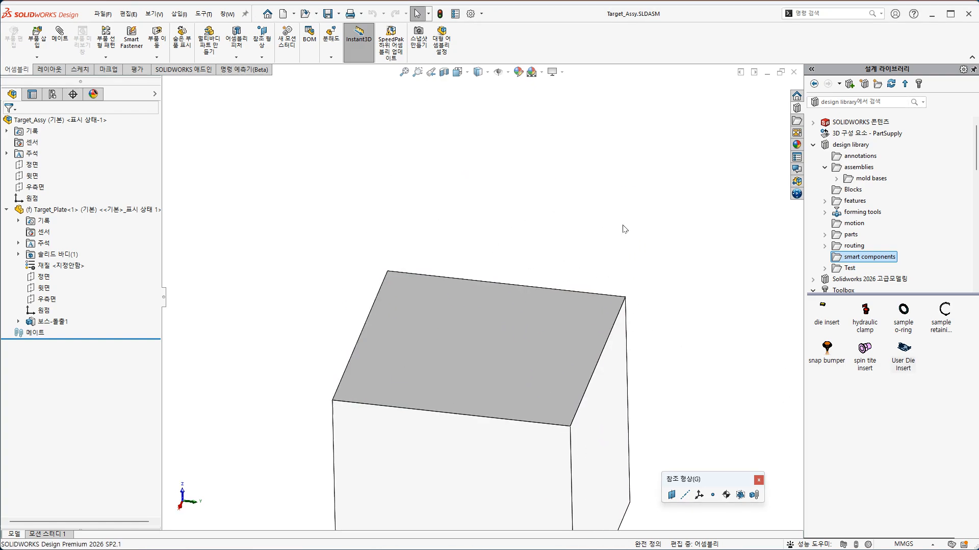
{"action": "left_click_drag", "start_coordinate": [911, 361], "coordinate": [481, 371]}
{"action": "left_click", "coordinate": [403, 214]}
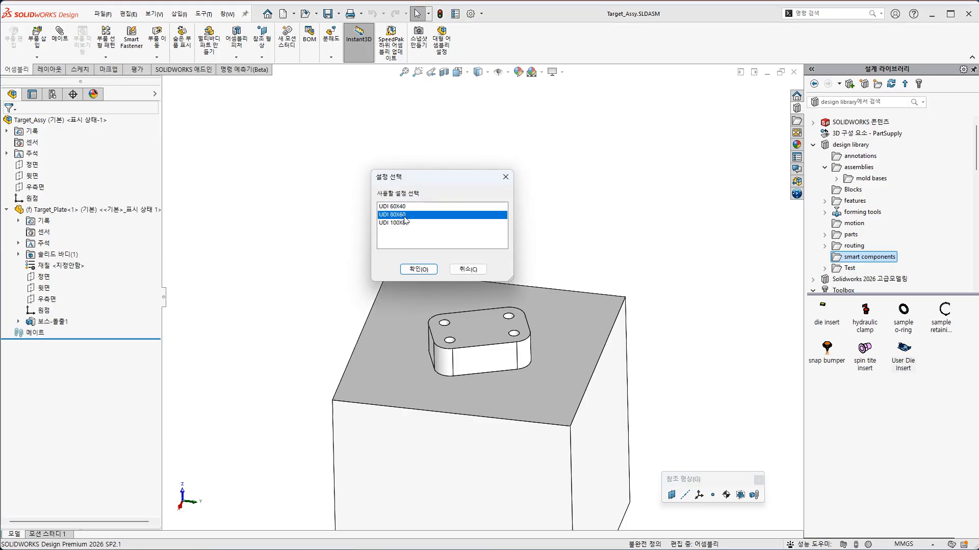
{"action": "left_click", "coordinate": [418, 270]}
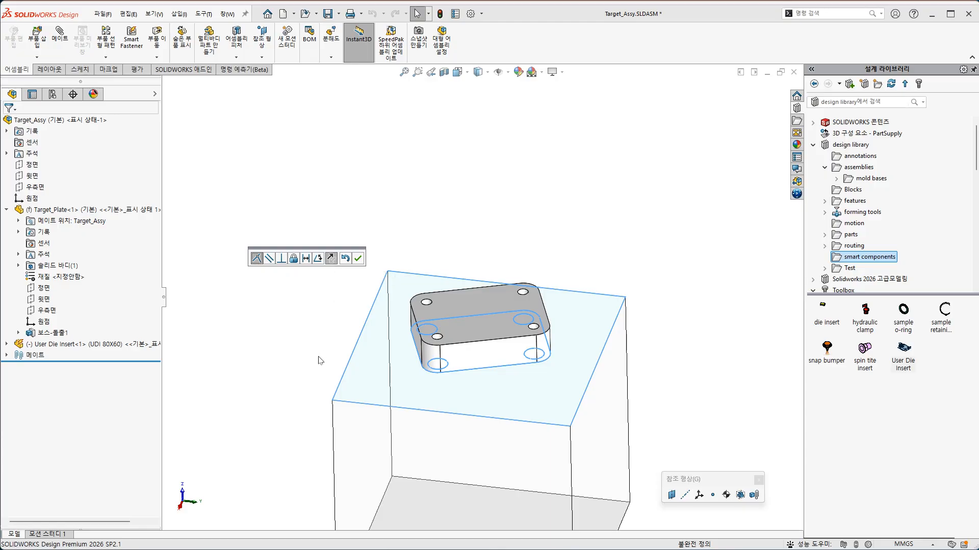
{"action": "left_click", "coordinate": [331, 259]}
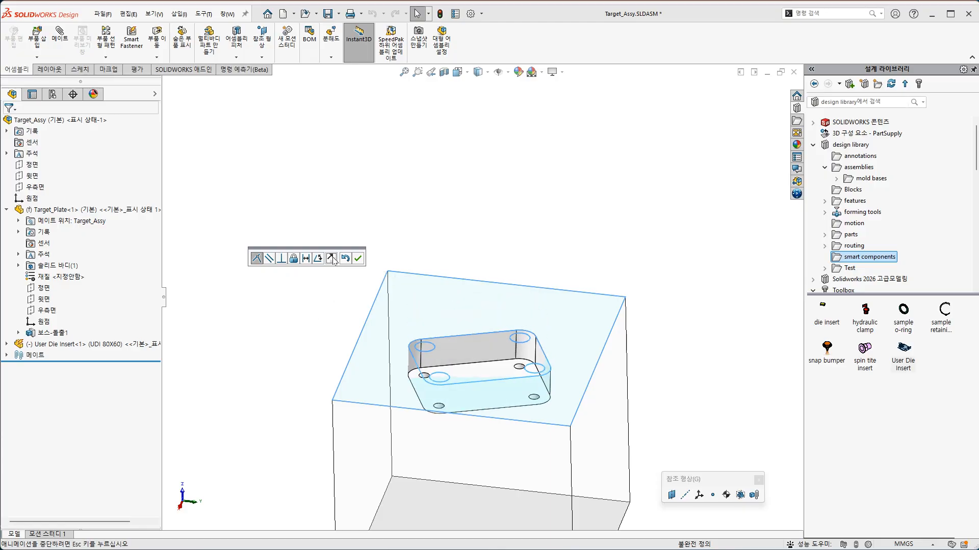
{"action": "left_click", "coordinate": [358, 259]}
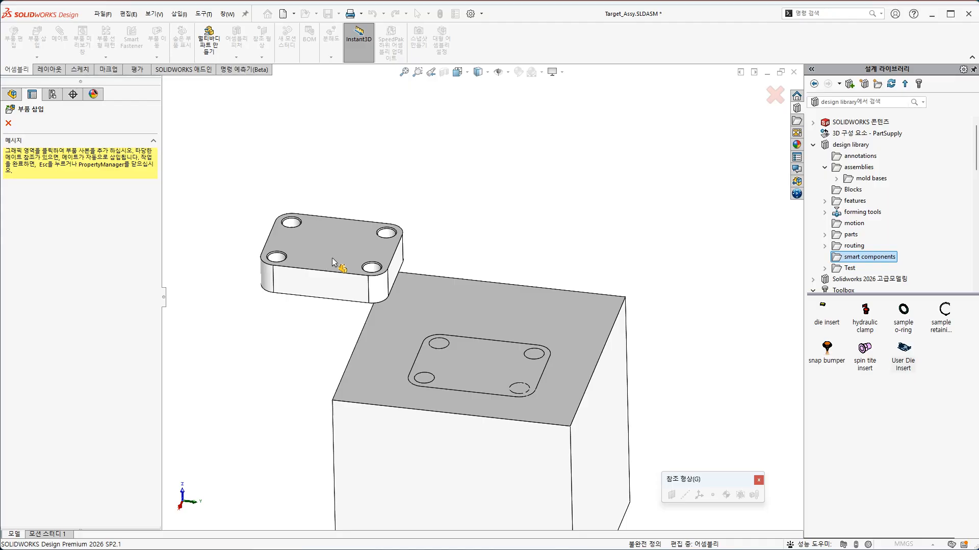
{"action": "left_click", "coordinate": [8, 123]}
Expand User Die Insert in the assembly tree, and temporarily hide it to check the block face beneath
{"action": "scroll", "coordinate": [356, 282], "scroll_direction": "up", "scroll_amount": 3}
{"action": "middle_click_drag", "start_coordinate": [378, 320], "coordinate": [405, 258], "text": "ctrl"}
{"action": "scroll", "coordinate": [470, 284], "scroll_direction": "down", "scroll_amount": 2}
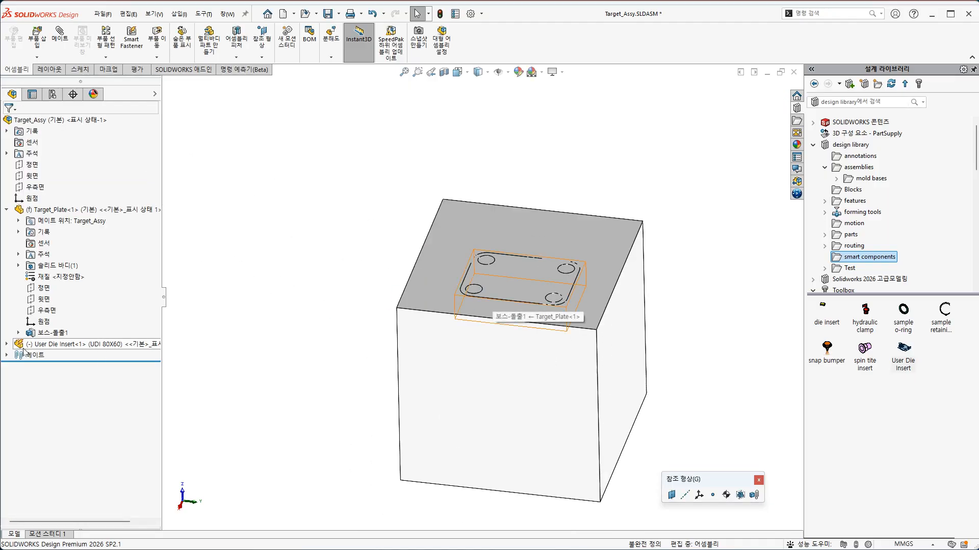
{"action": "left_click", "coordinate": [6, 344]}
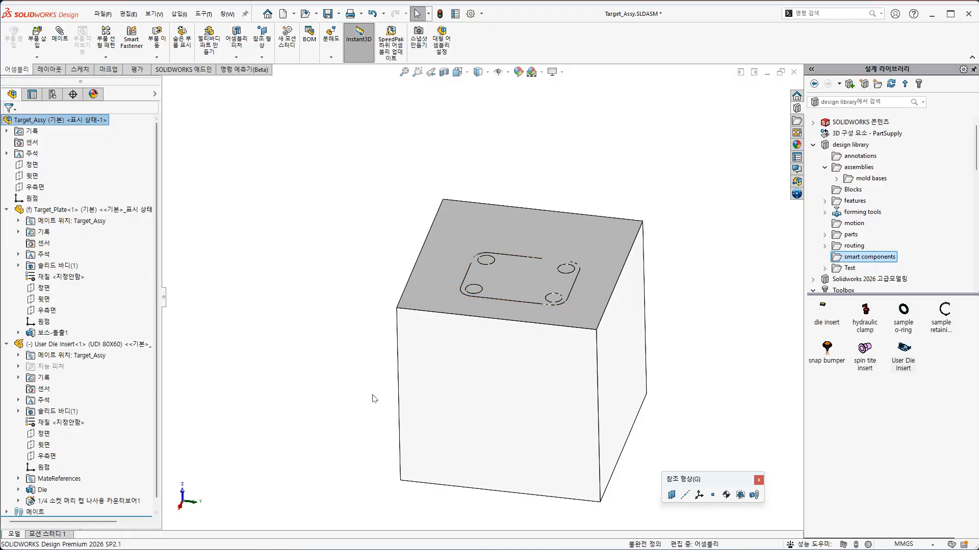
{"action": "middle_click_drag", "start_coordinate": [461, 385], "coordinate": [417, 362], "text": "ctrl"}
{"action": "scroll", "coordinate": [99, 382], "scroll_direction": "down", "scroll_amount": 1}
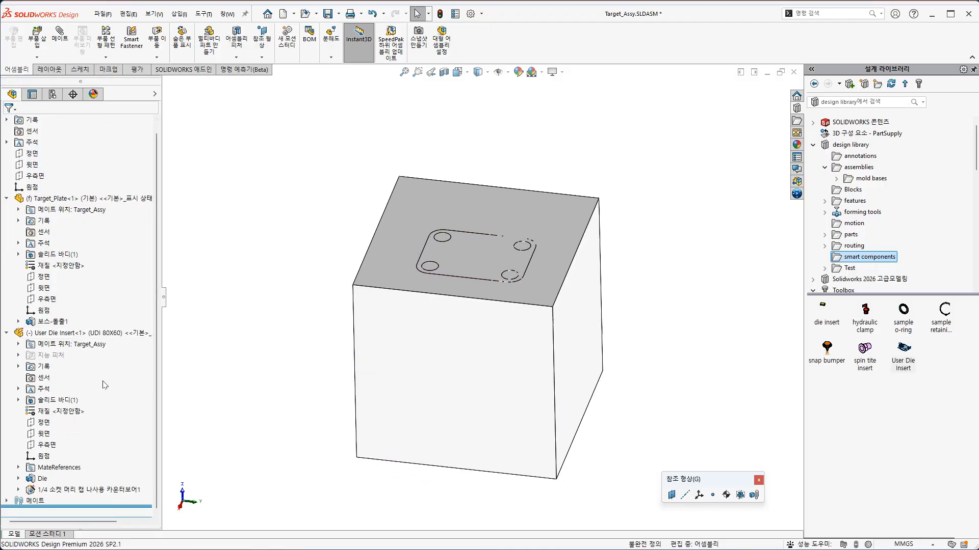
{"action": "right_click", "coordinate": [115, 334]}
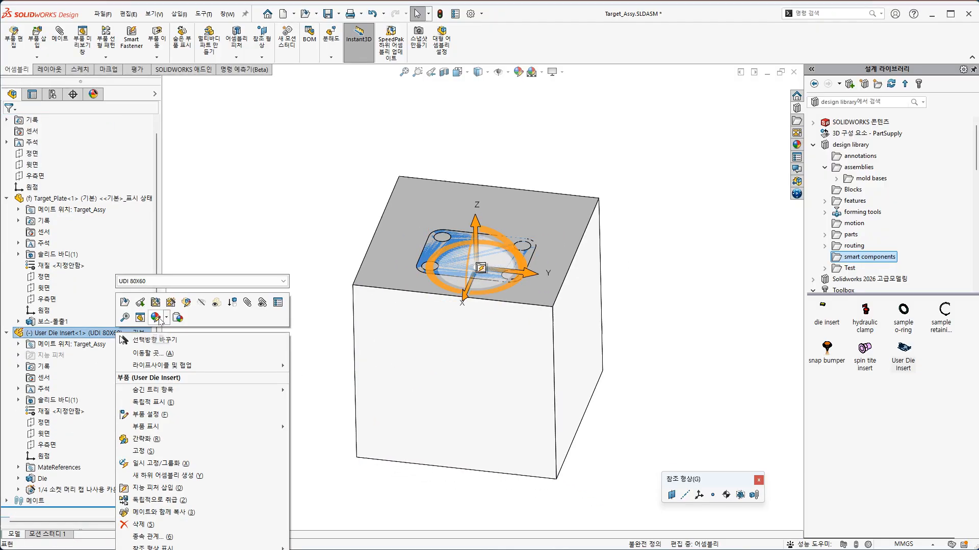
{"action": "left_click", "coordinate": [200, 310]}
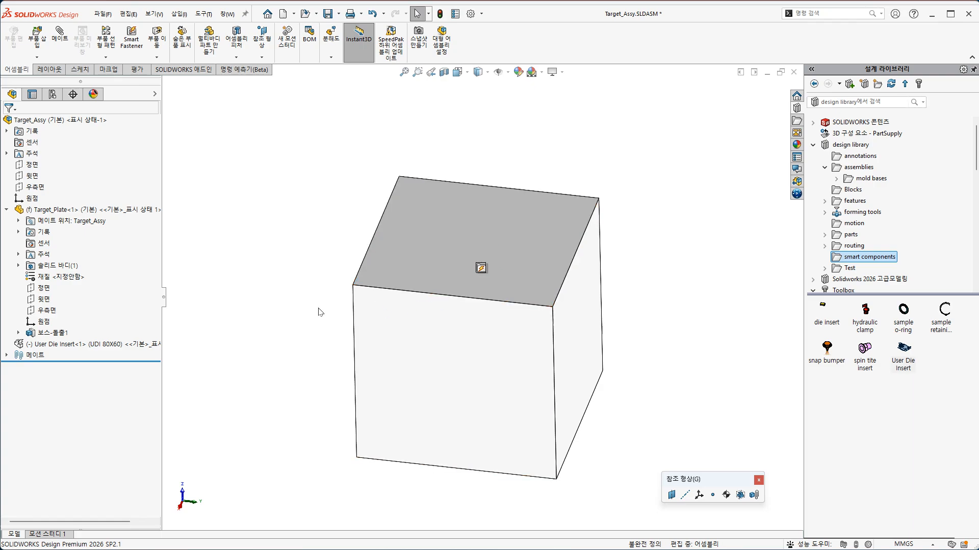
{"action": "left_click", "coordinate": [129, 347]}
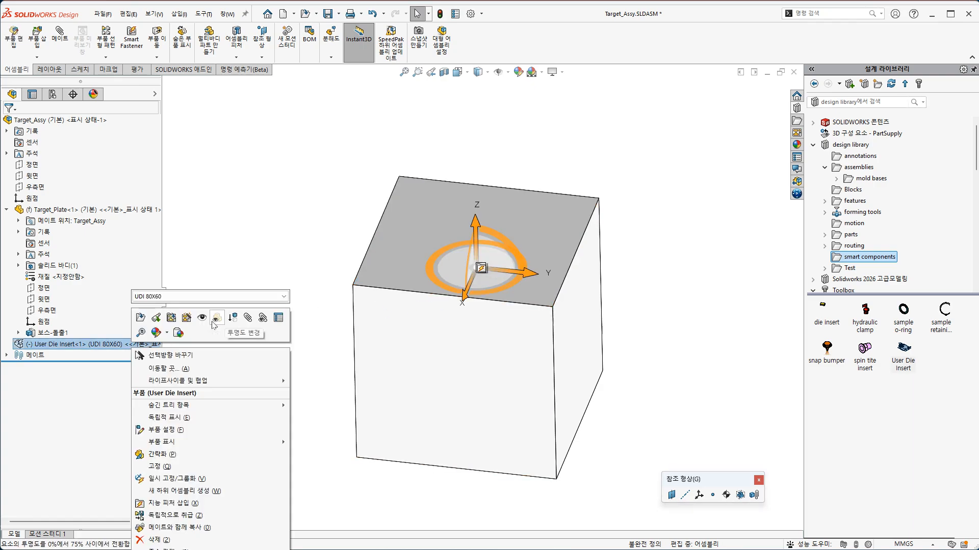
{"action": "left_click", "coordinate": [273, 315]}
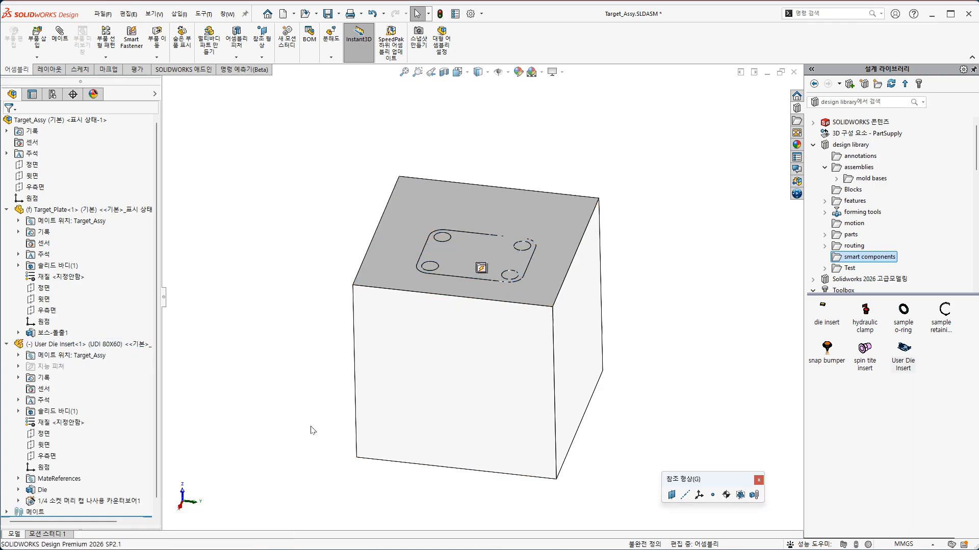
Switch to the PowerPoint lecture file and change slide 6's step 3 heading to "3단계 : 지능 부품 삽입"
{"action": "key", "text": "alt+Tab"}
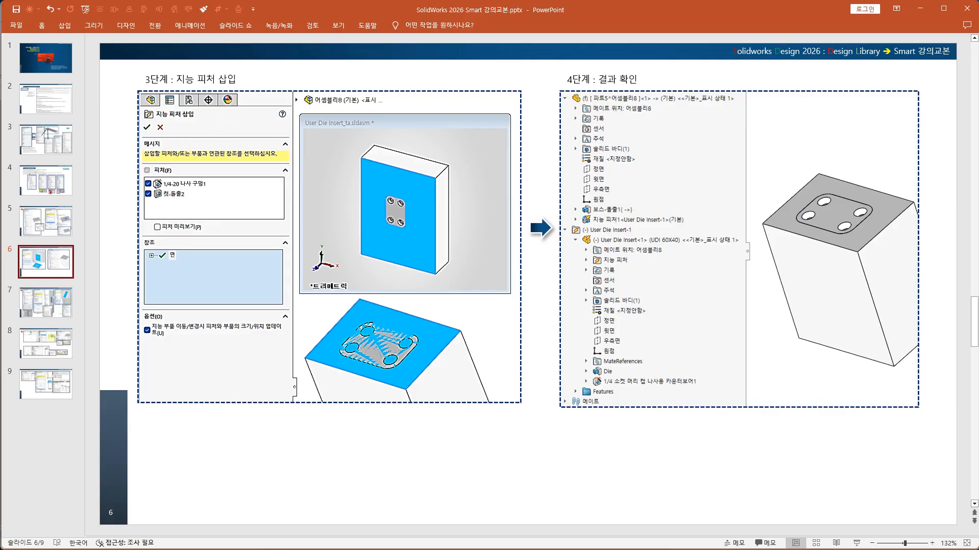
{"action": "left_click", "coordinate": [199, 79]}
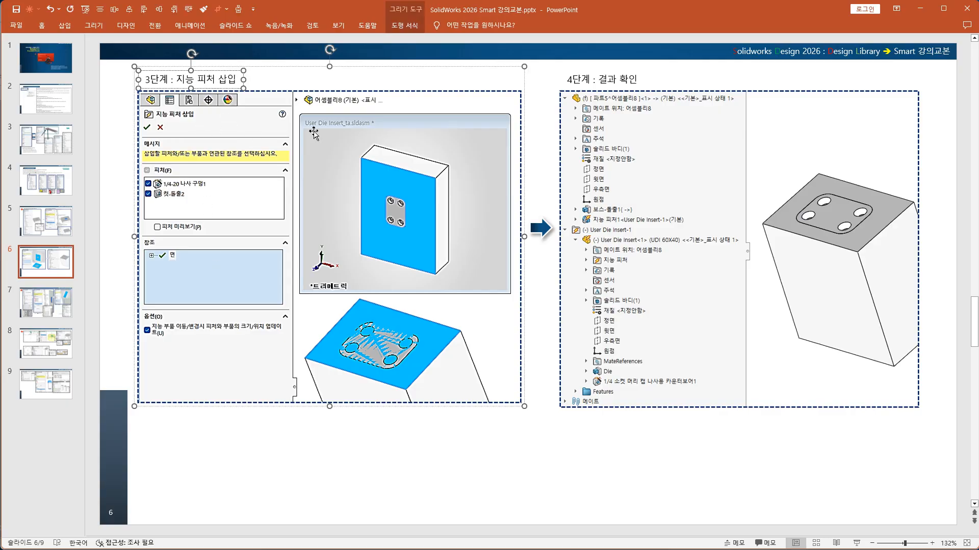
{"action": "key", "text": "BackSpace"}
{"action": "key", "text": "BackSpace"}
{"action": "type", "text": "qnvna"}
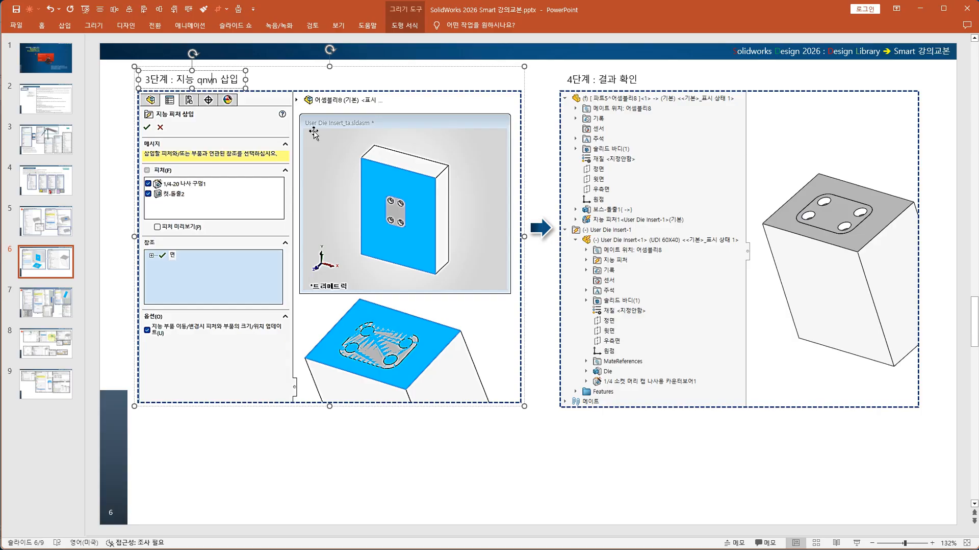
{"action": "key", "text": "BackSpace"}
{"action": "key", "text": "BackSpace"}
{"action": "key", "text": "BackSpace"}
{"action": "key", "text": "BackSpace"}
{"action": "key", "text": "BackSpace"}
{"action": "key", "text": "Hangul"}
{"action": "type", "text": "ㅂㅜ품"}
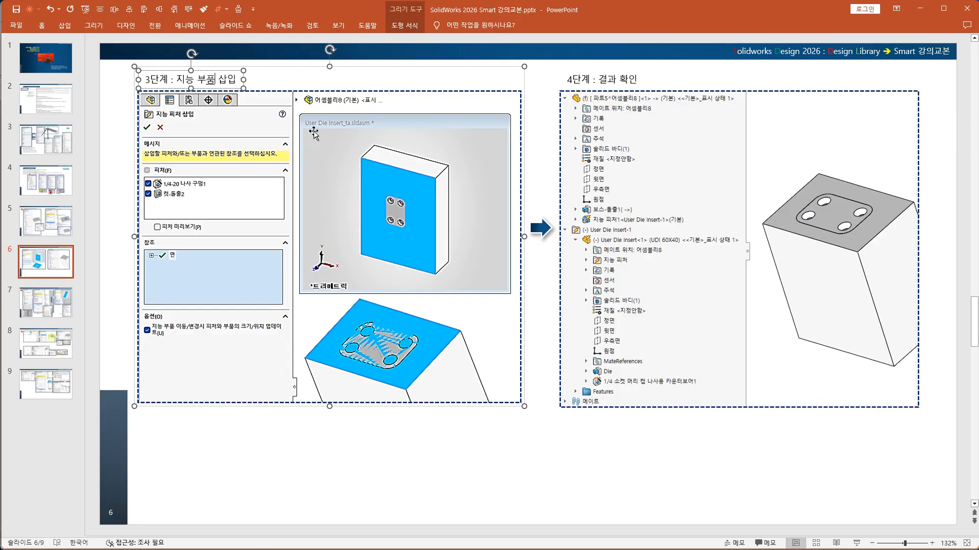
{"action": "left_click", "coordinate": [309, 463]}
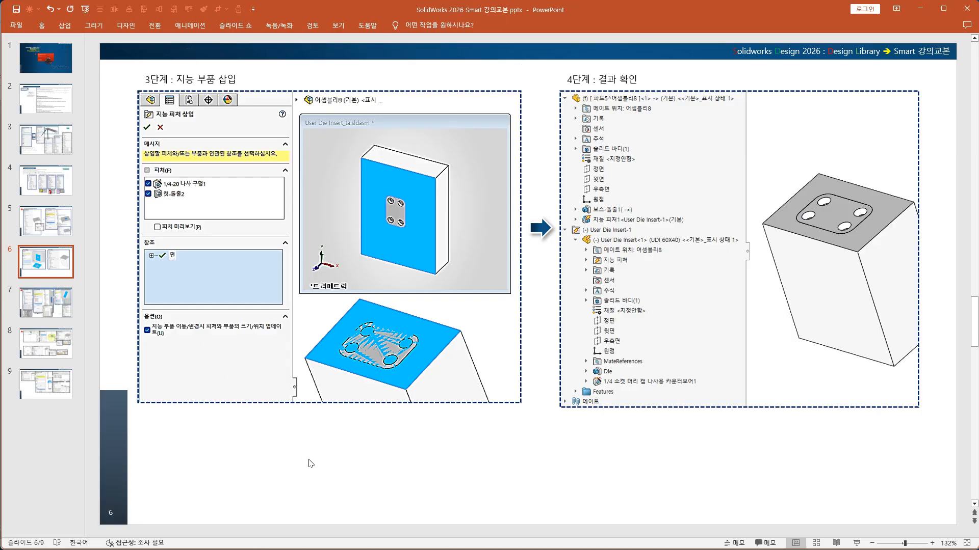
Switch back to SOLIDWORKS and check the Insert Smart Features command available for User Die Insert
{"action": "key", "text": "alt+Tab"}
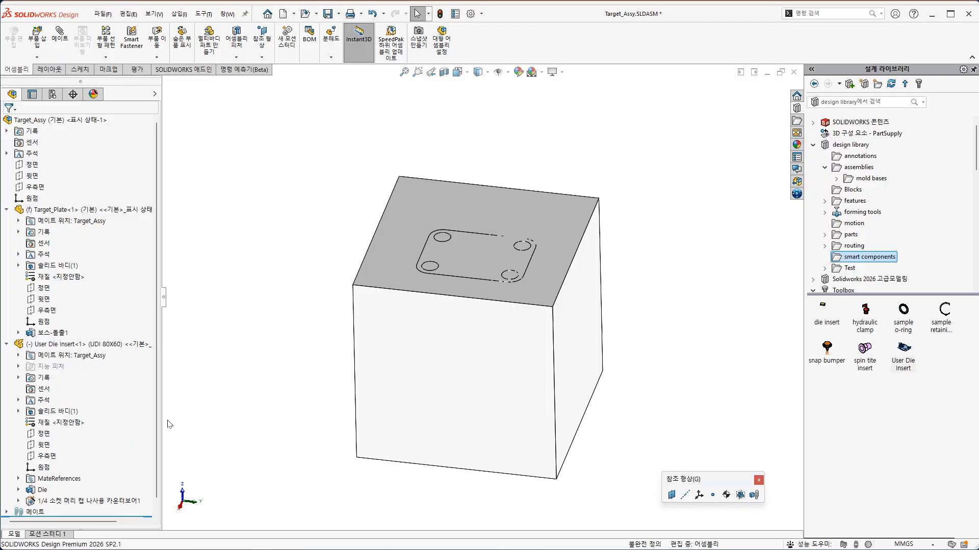
{"action": "left_click", "coordinate": [97, 346]}
{"action": "right_click", "coordinate": [97, 348]}
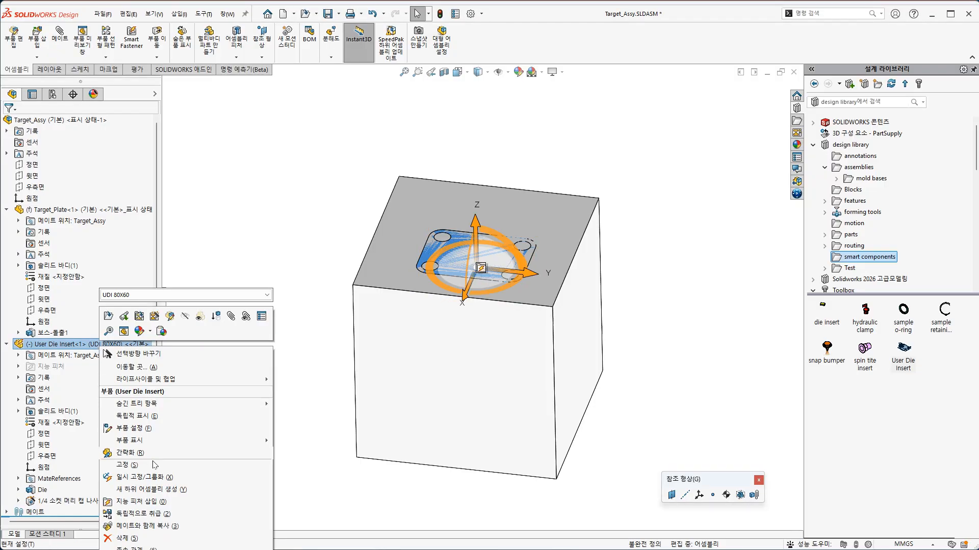
{"action": "left_click", "coordinate": [387, 504]}
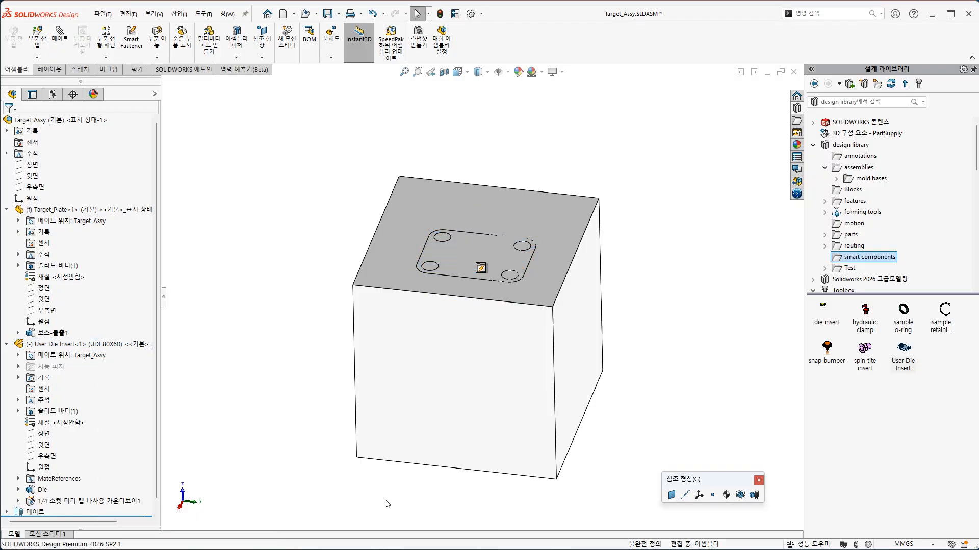
{"action": "left_click", "coordinate": [107, 345]}
{"action": "right_click", "coordinate": [110, 343]}
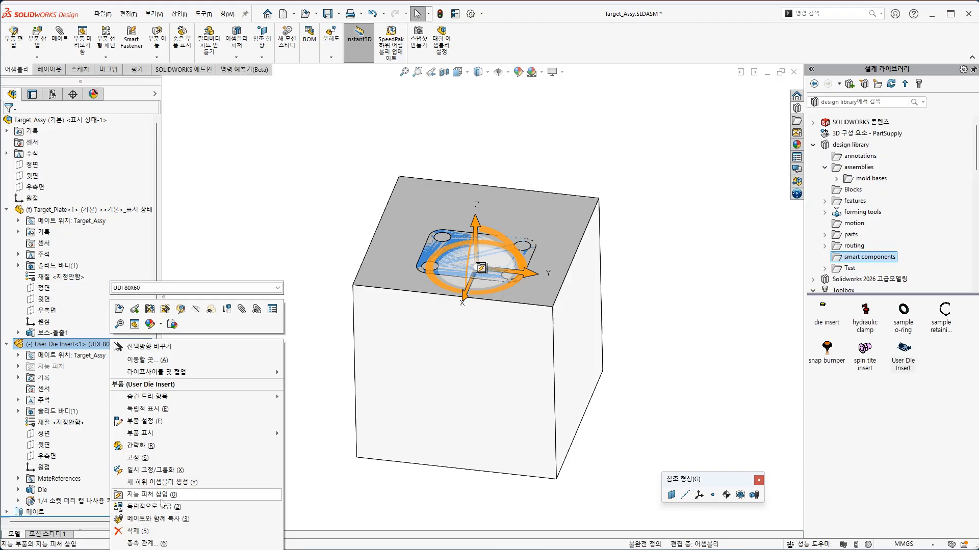
{"action": "left_click", "coordinate": [168, 497]}
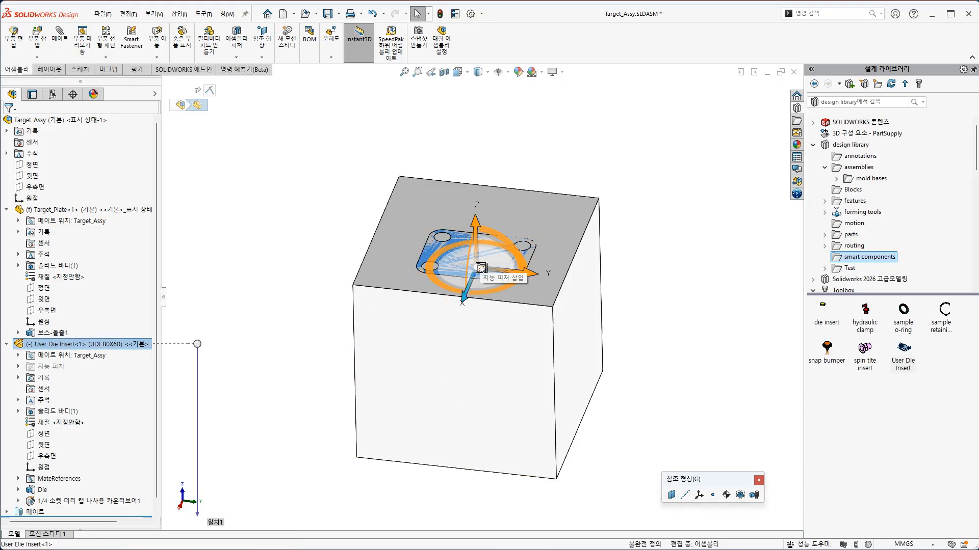
{"action": "left_click", "coordinate": [275, 502]}
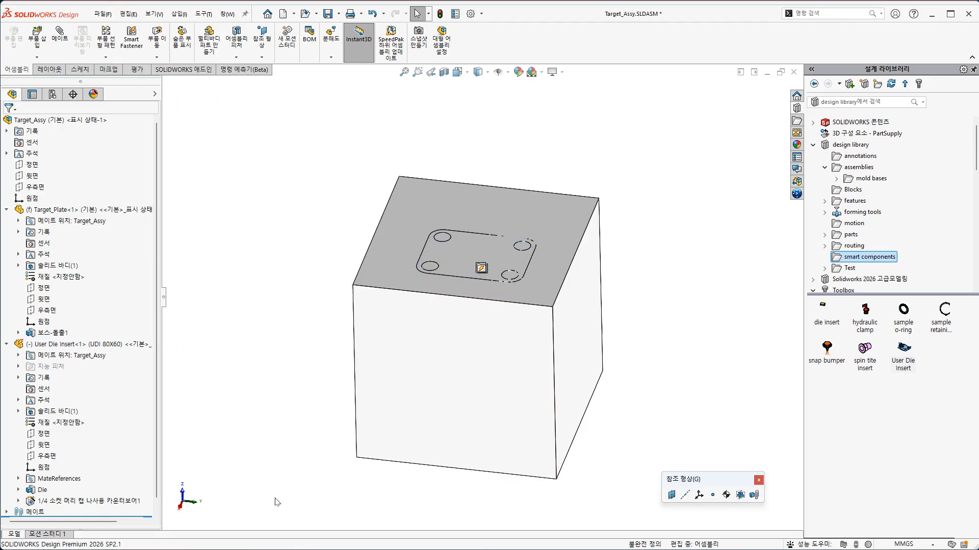
Switch to the PowerPoint lecture file and change slide 6's step 3 heading to "3단계 : 지능 피처 삽입"
{"action": "key", "text": "alt+Tab"}
{"action": "left_click", "coordinate": [189, 100]}
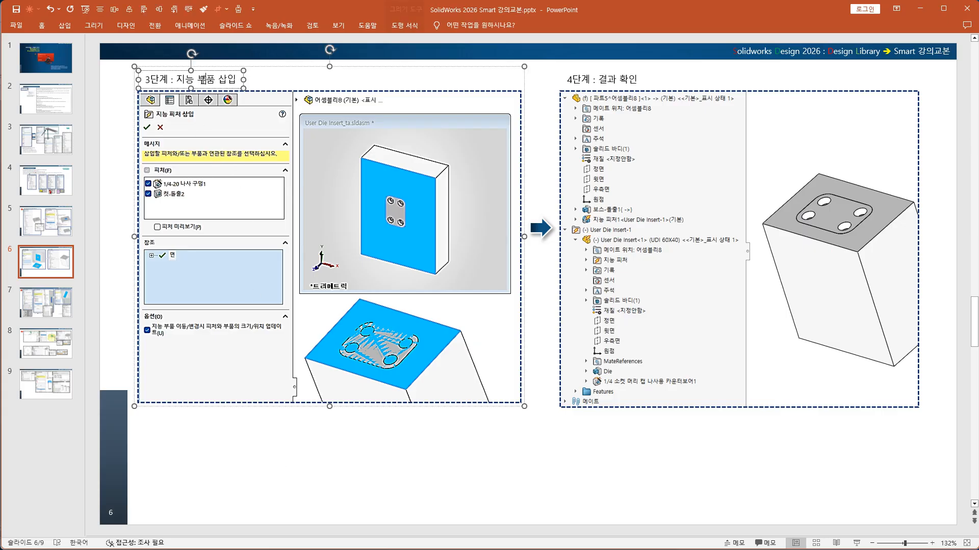
{"action": "key", "text": "Delete"}
{"action": "key", "text": "Delete"}
{"action": "key", "text": "Delete"}
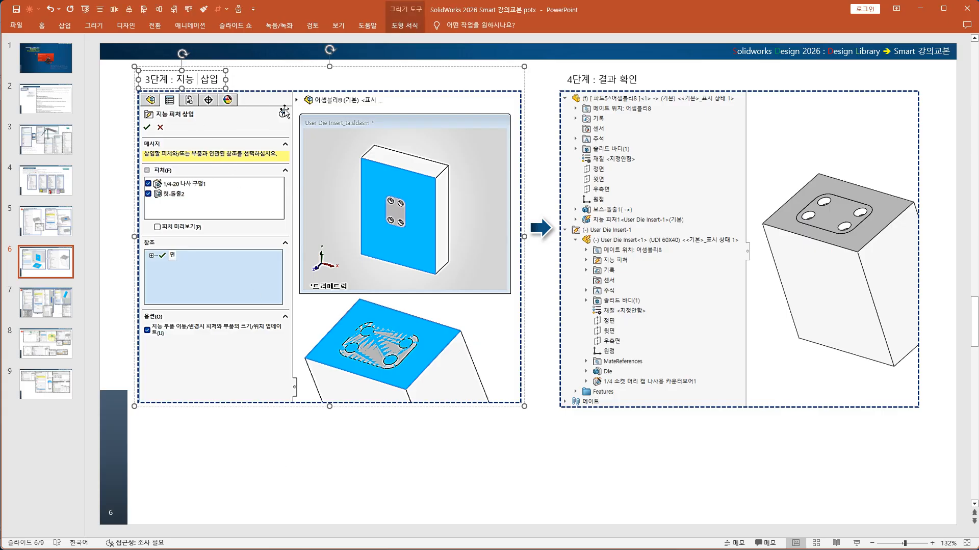
{"action": "type", "text": "피처"}
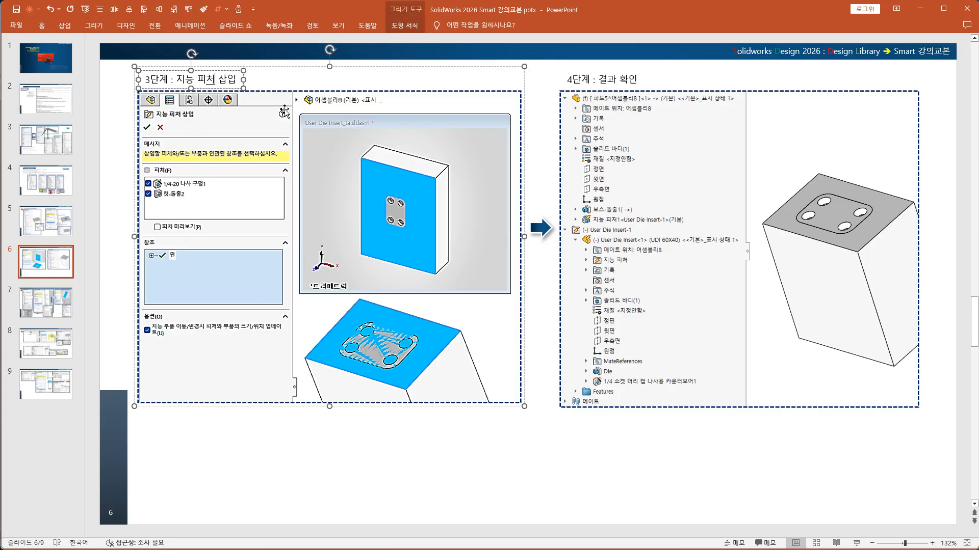
{"action": "left_click", "coordinate": [340, 437]}
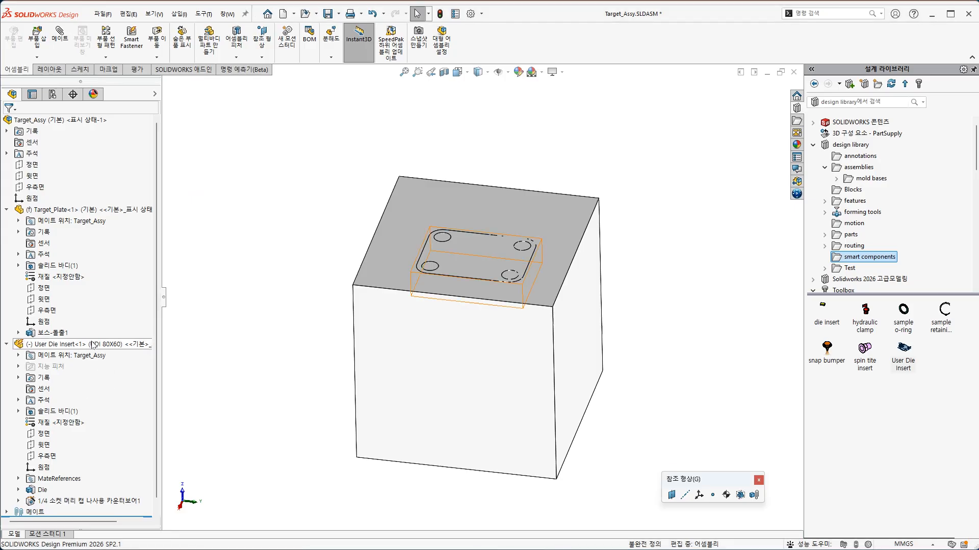
In SOLIDWORKS, insert User Die Insert's smart features into Target_Plate using its top face as reference, opening only modified reference documents and rebuilding the assembly
{"action": "left_click", "coordinate": [92, 344]}
{"action": "right_click", "coordinate": [92, 345]}
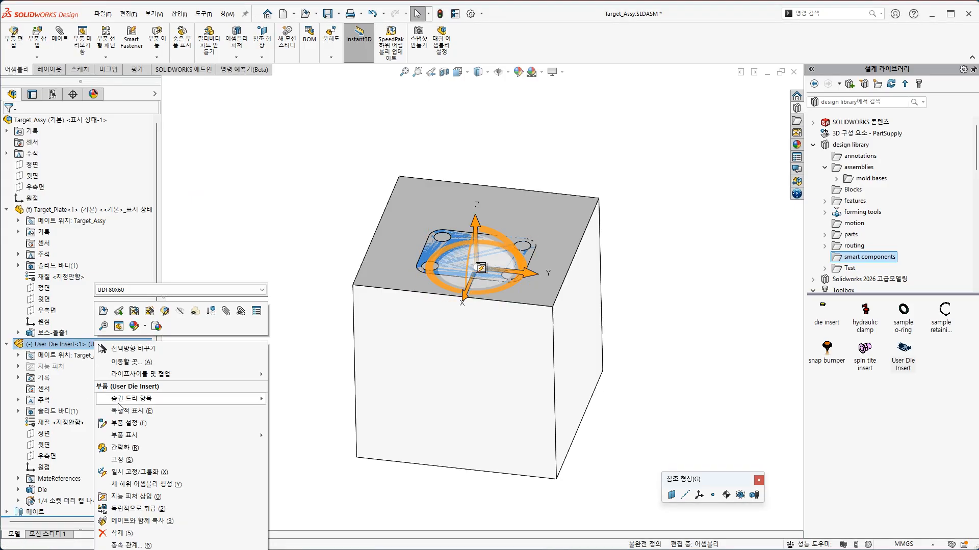
{"action": "left_click", "coordinate": [132, 498]}
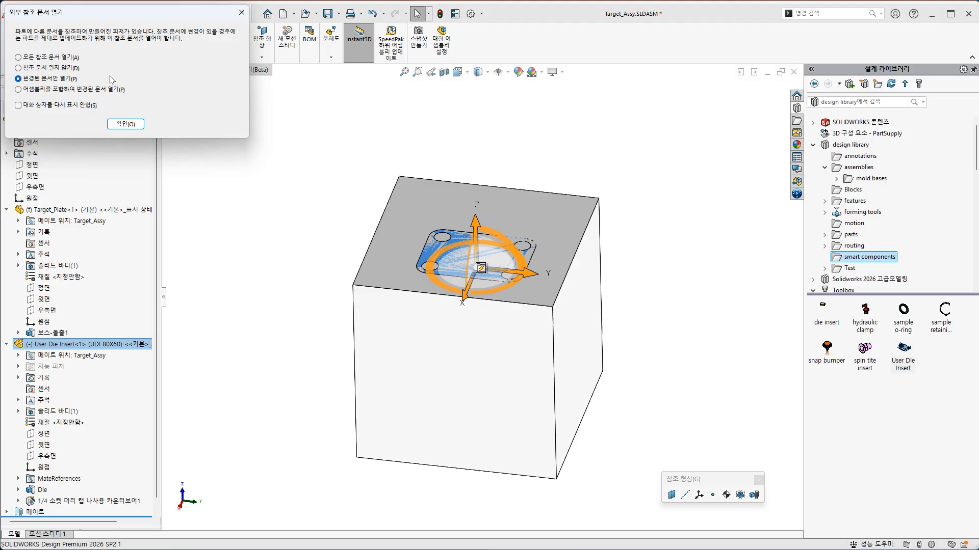
{"action": "left_click_drag", "start_coordinate": [114, 25], "coordinate": [632, 141]}
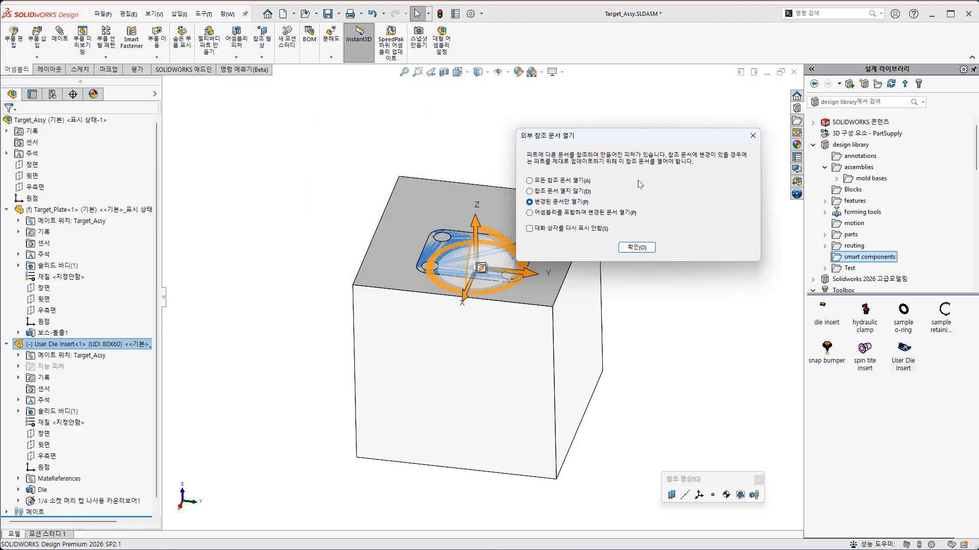
{"action": "left_click", "coordinate": [637, 248]}
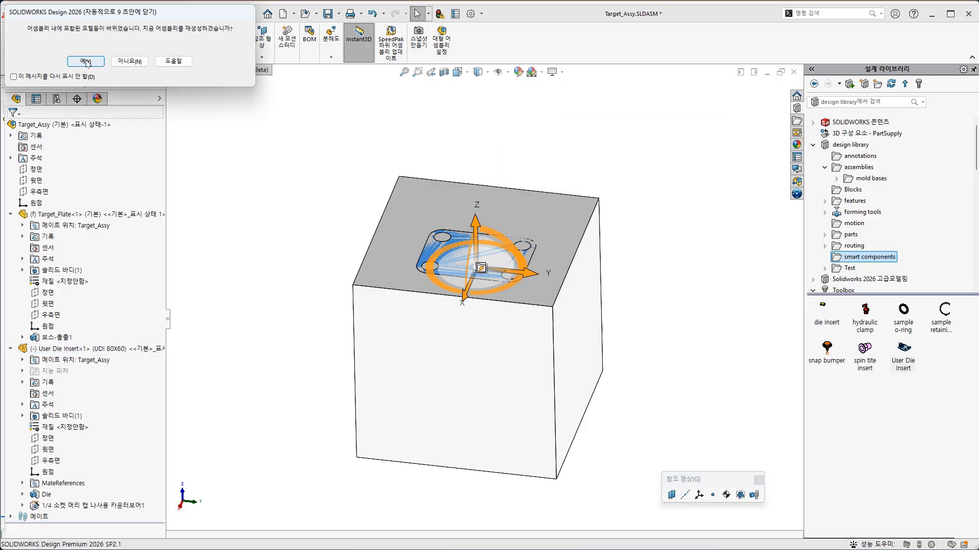
{"action": "left_click", "coordinate": [86, 61]}
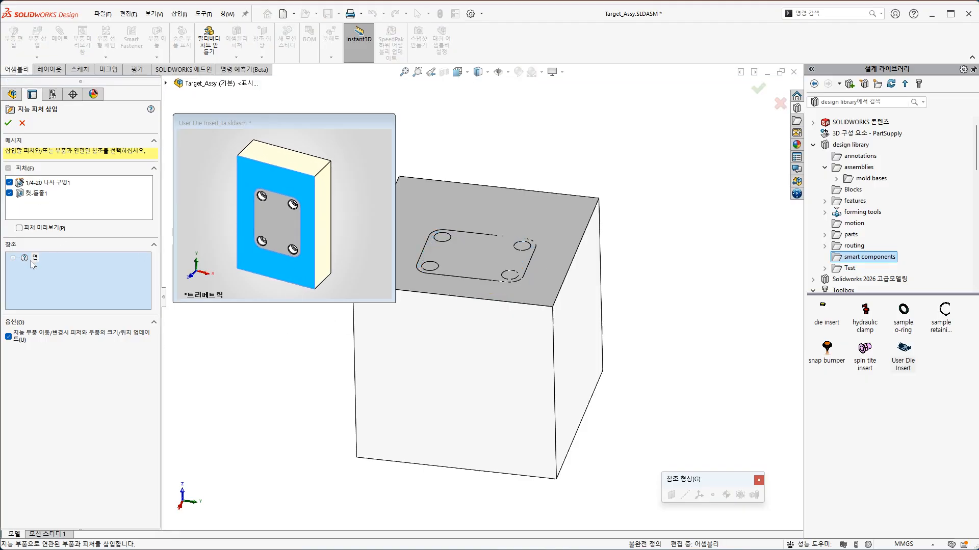
{"action": "left_click", "coordinate": [521, 218]}
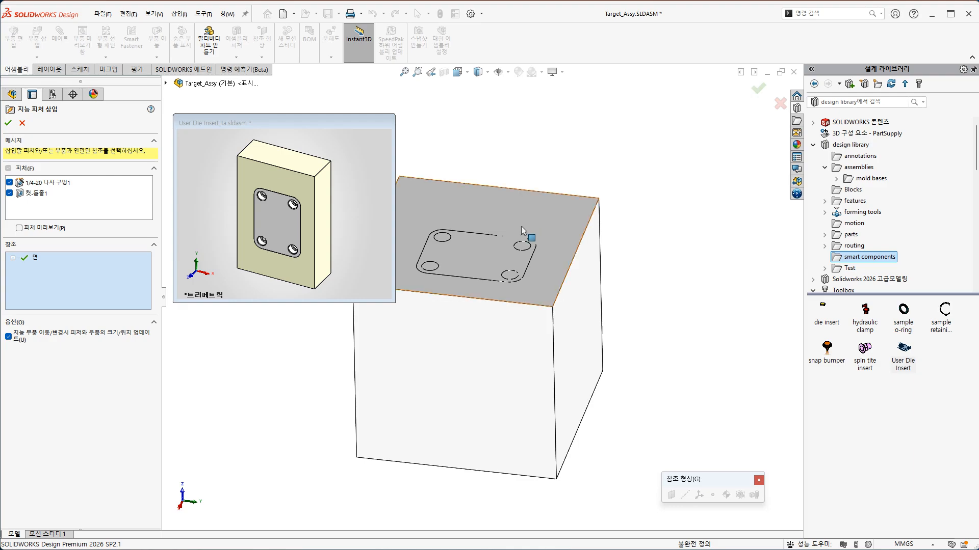
{"action": "left_click", "coordinate": [14, 258]}
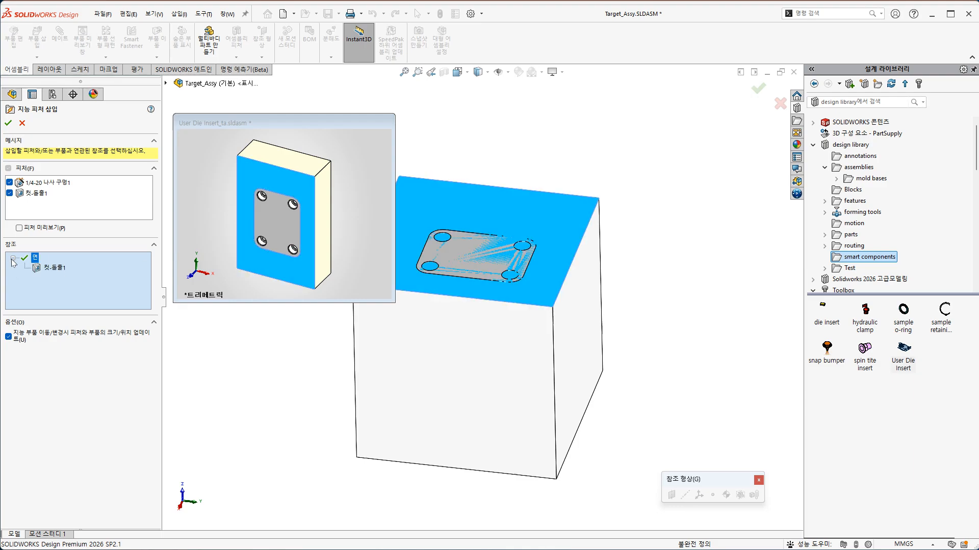
{"action": "left_click", "coordinate": [8, 123]}
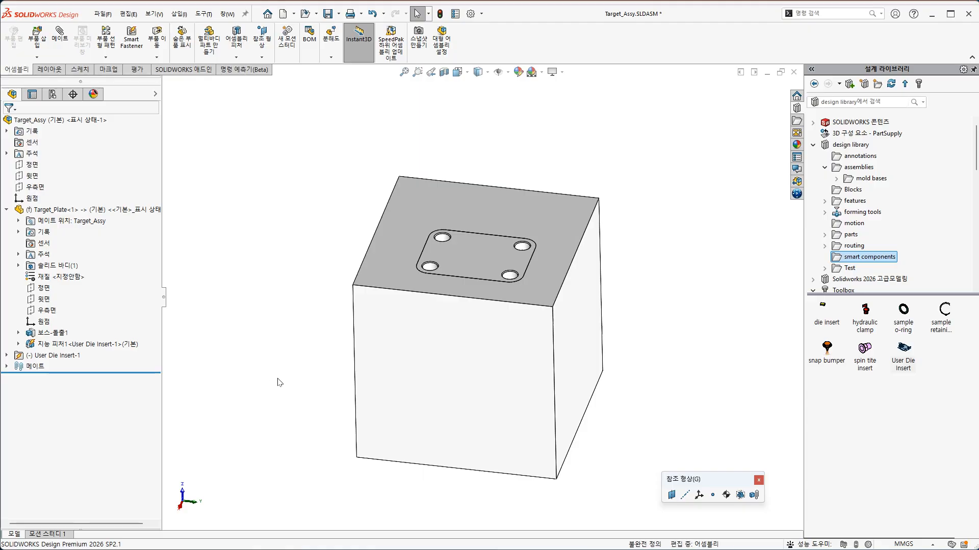
Expand the User Die Insert-1 smart component and Target_Plate's smart feature in the assembly tree to examine their contents
{"action": "left_click", "coordinate": [6, 355]}
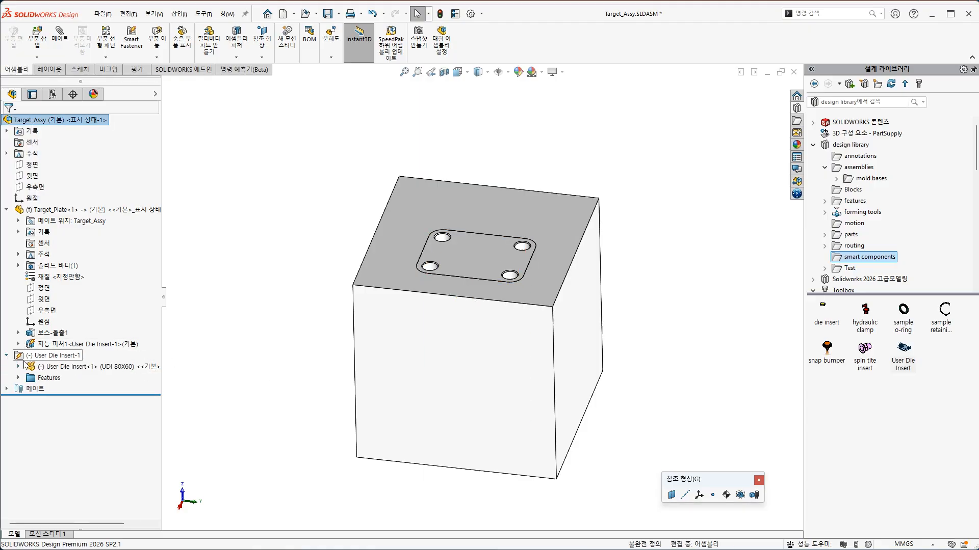
{"action": "left_click", "coordinate": [18, 366]}
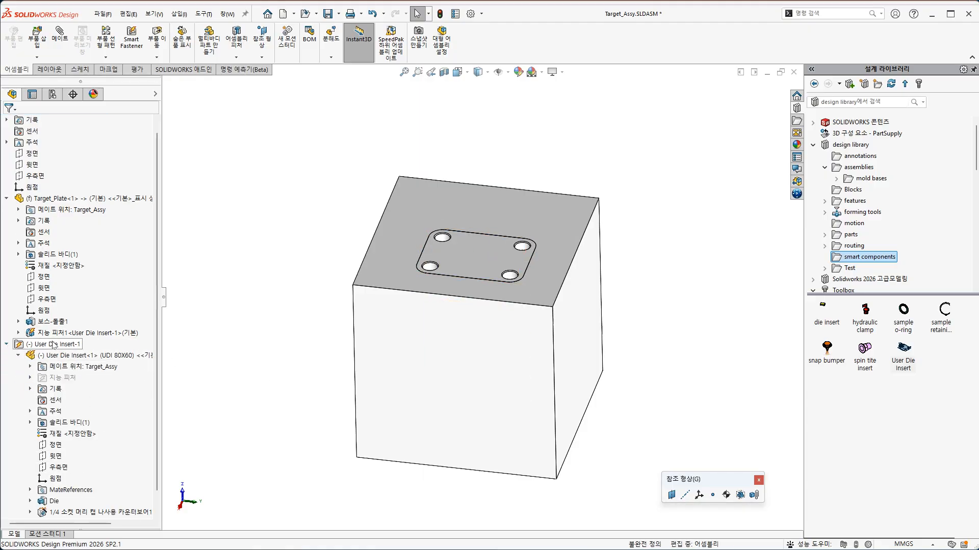
{"action": "left_click", "coordinate": [18, 333]}
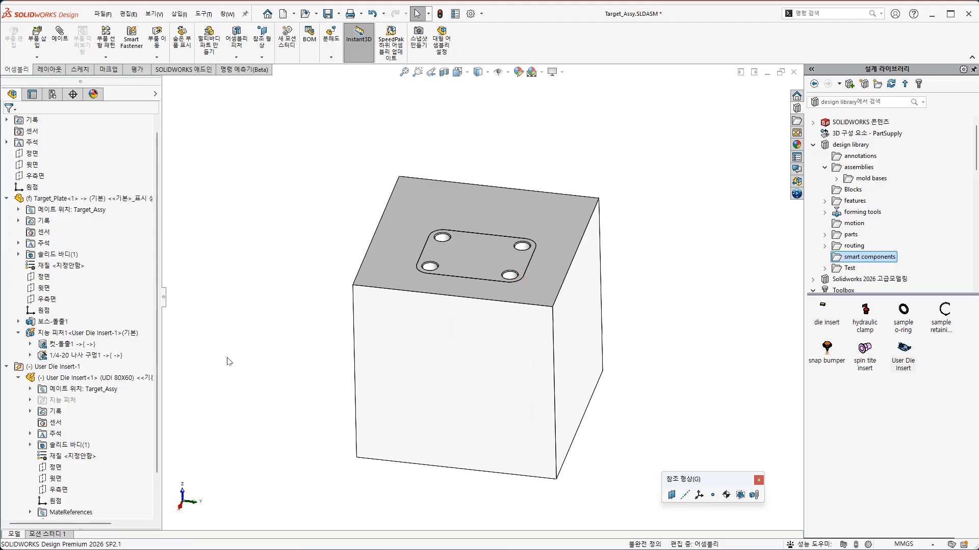
Hide the User Die Insert component to inspect the pocket and tapped holes in Target_Plate, and collapse both tree entries
{"action": "left_click", "coordinate": [100, 379]}
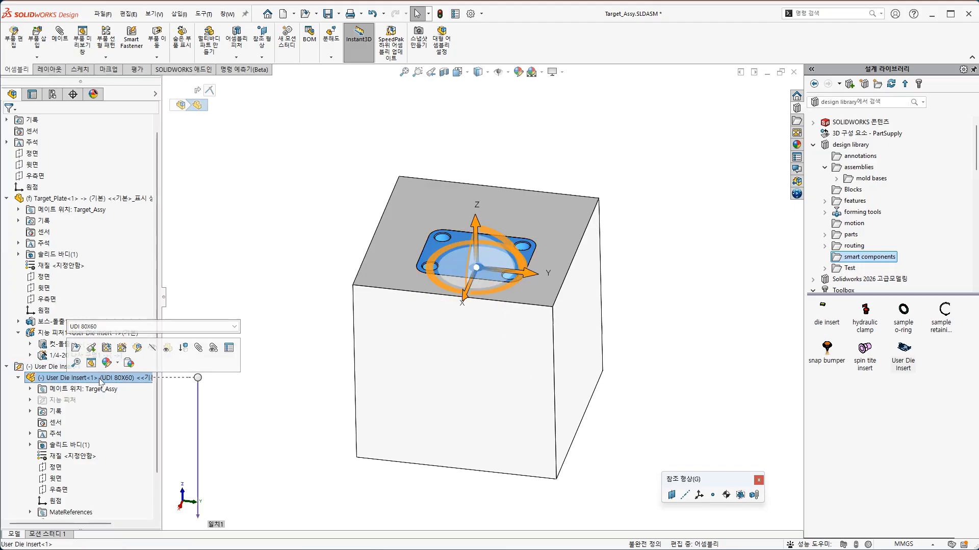
{"action": "left_click", "coordinate": [153, 349]}
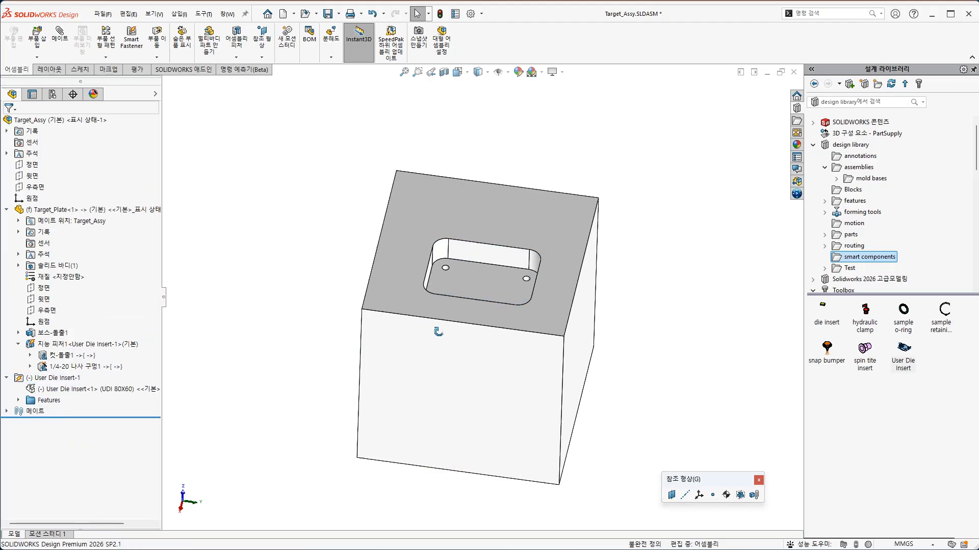
{"action": "middle_click_drag", "start_coordinate": [438, 331], "coordinate": [415, 298]}
{"action": "left_click", "coordinate": [6, 210]}
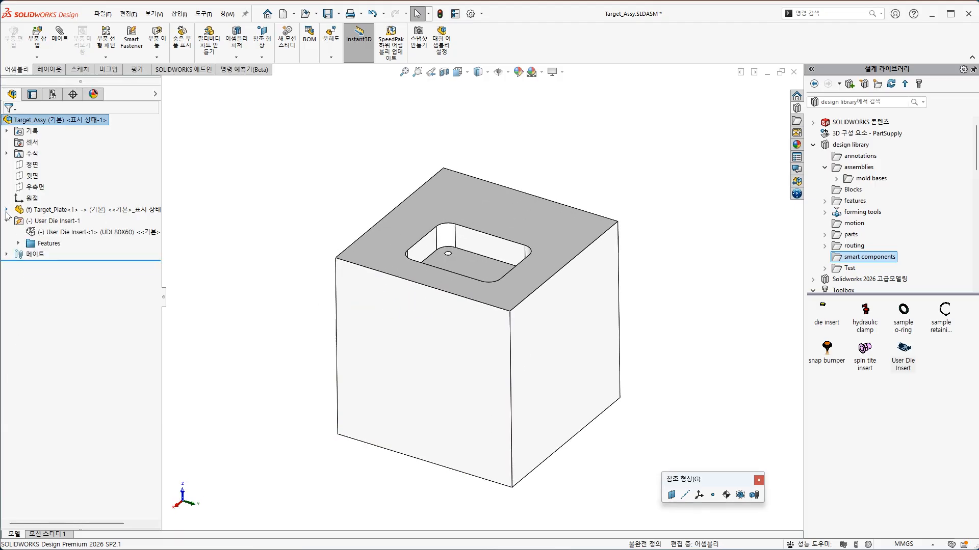
{"action": "left_click", "coordinate": [7, 222]}
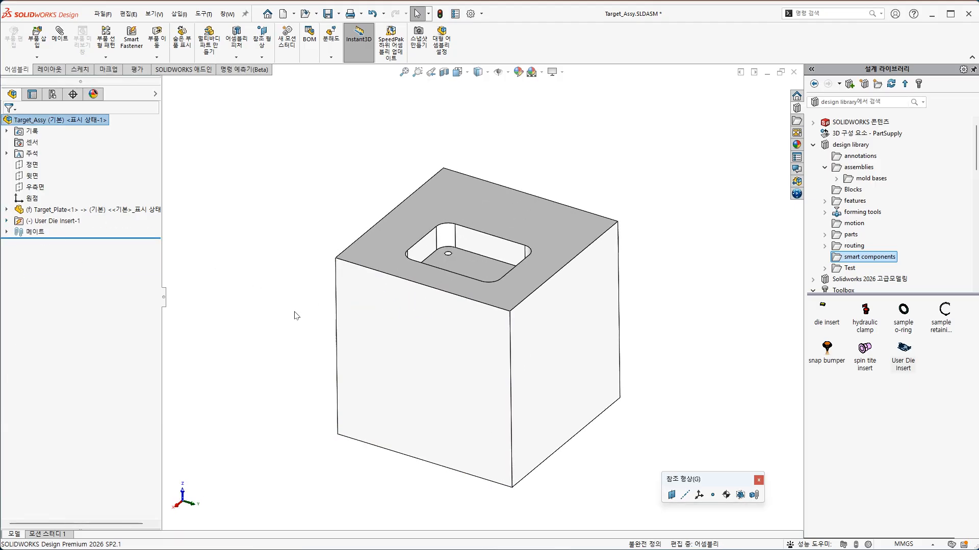
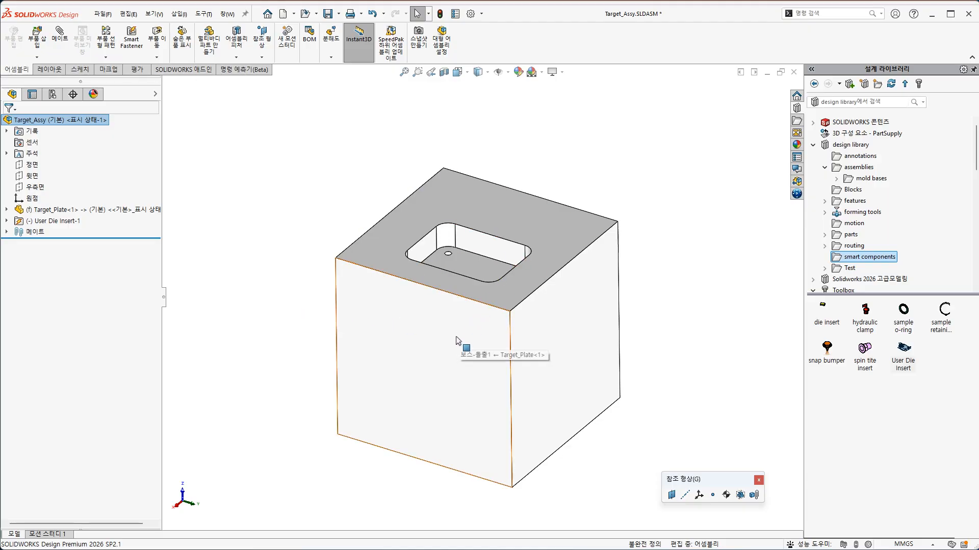
Switch the hidden User Die Insert to configuration UDI 100X80, opening only modified reference documents
{"action": "left_click", "coordinate": [96, 216]}
{"action": "left_click", "coordinate": [76, 223]}
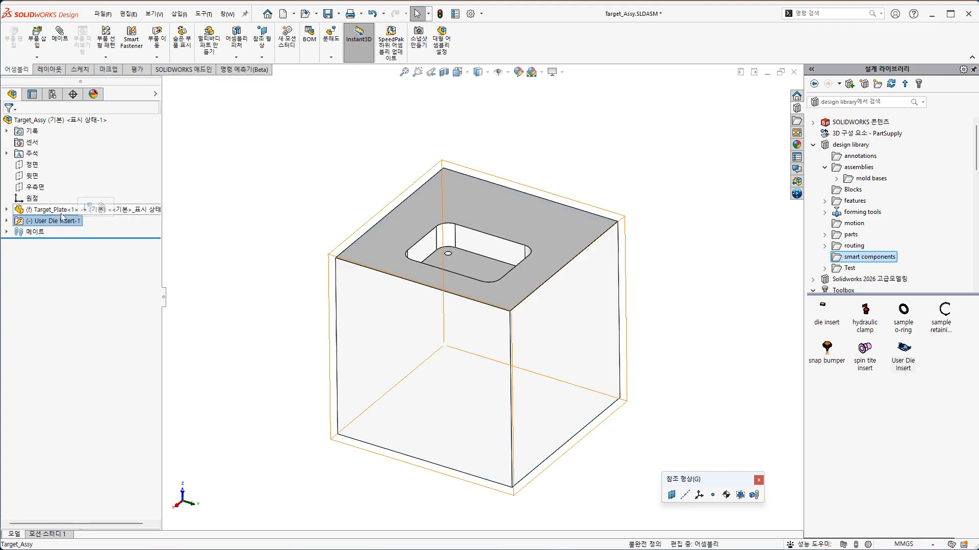
{"action": "left_click", "coordinate": [222, 285]}
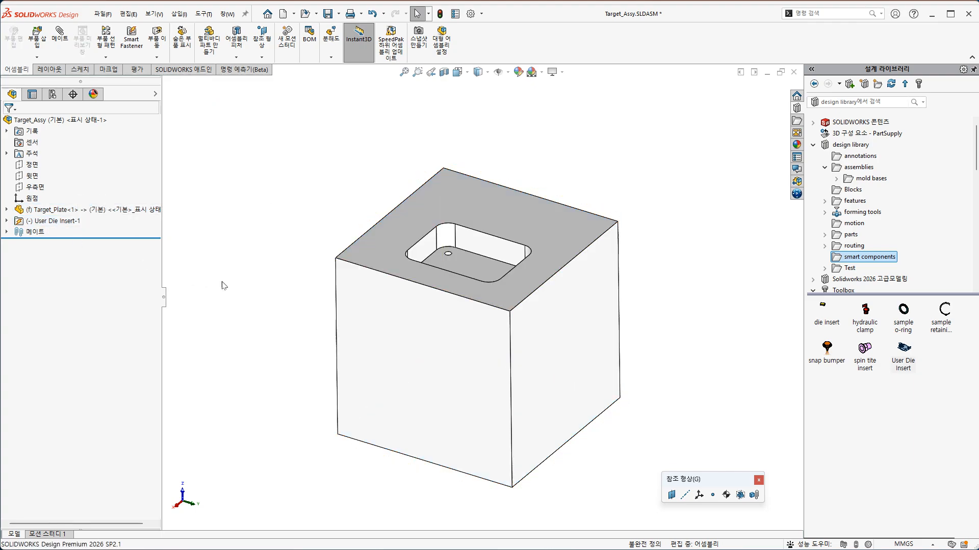
{"action": "left_click", "coordinate": [7, 221]}
{"action": "left_click", "coordinate": [97, 232]}
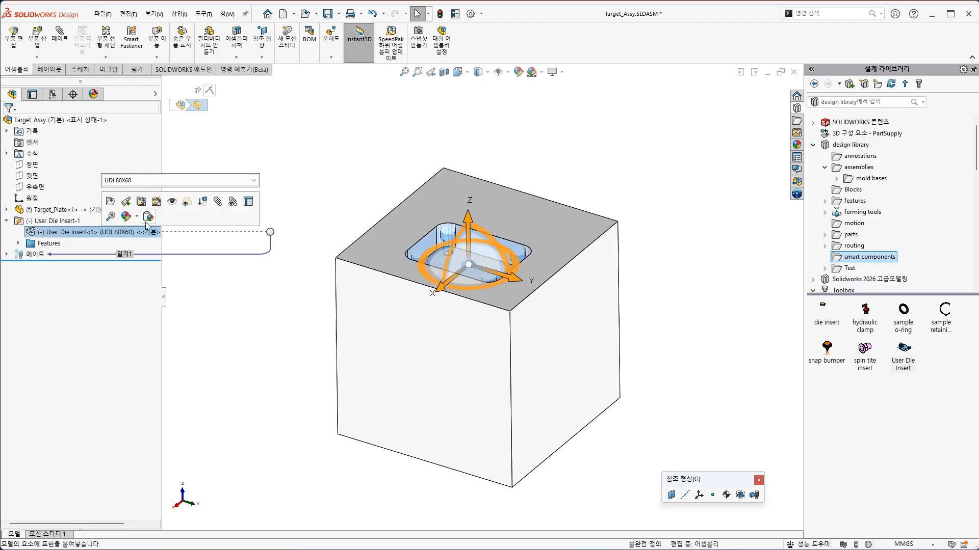
{"action": "left_click", "coordinate": [163, 181]}
{"action": "left_click", "coordinate": [163, 206]}
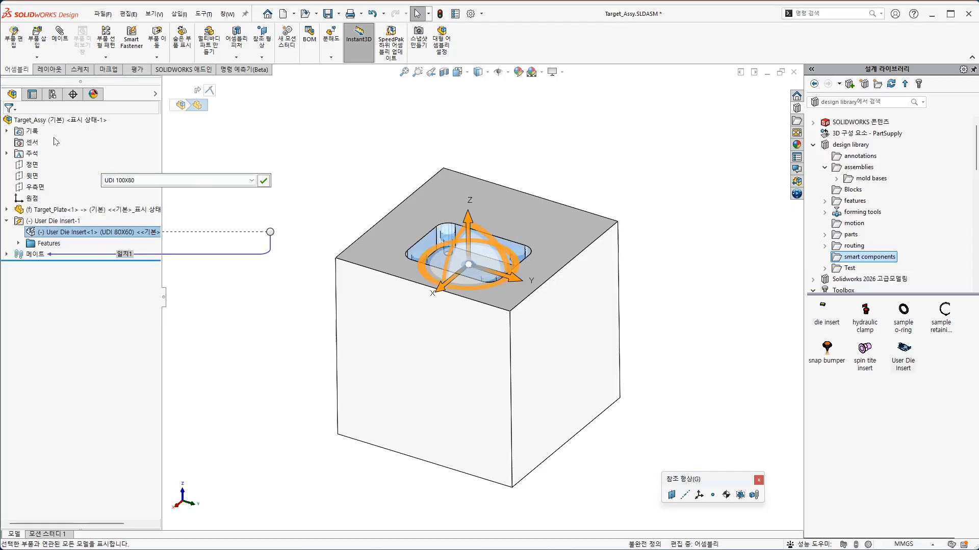
{"action": "left_click", "coordinate": [263, 181]}
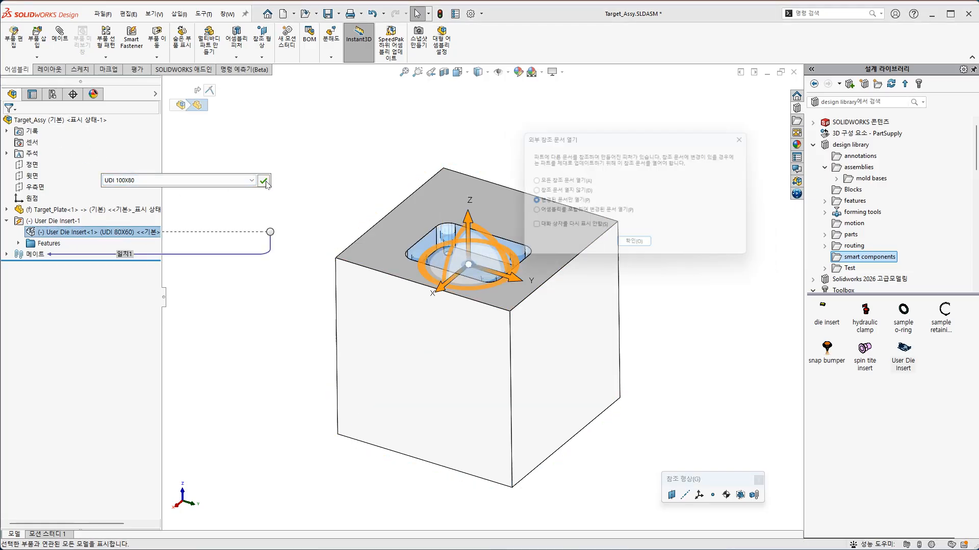
{"action": "left_click", "coordinate": [636, 247]}
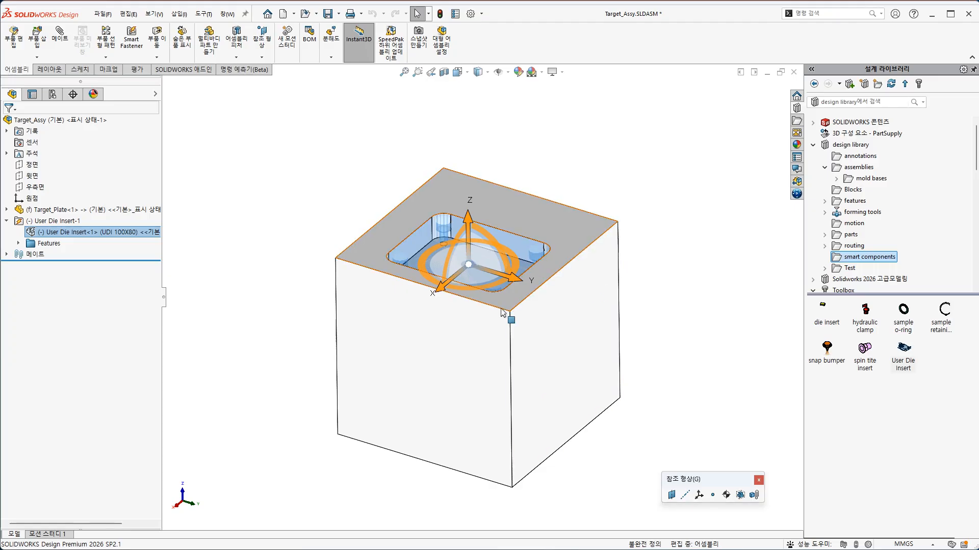
Show the User Die Insert component in Target_Plate again and select the User Die Insert-1 smart component
{"action": "left_click", "coordinate": [77, 231]}
{"action": "left_click", "coordinate": [163, 200]}
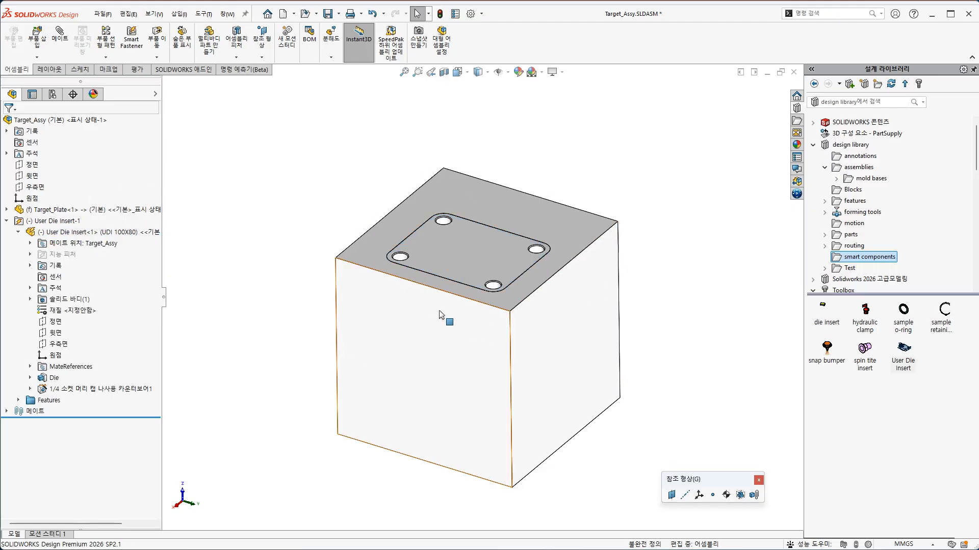
{"action": "key", "text": "Escape"}
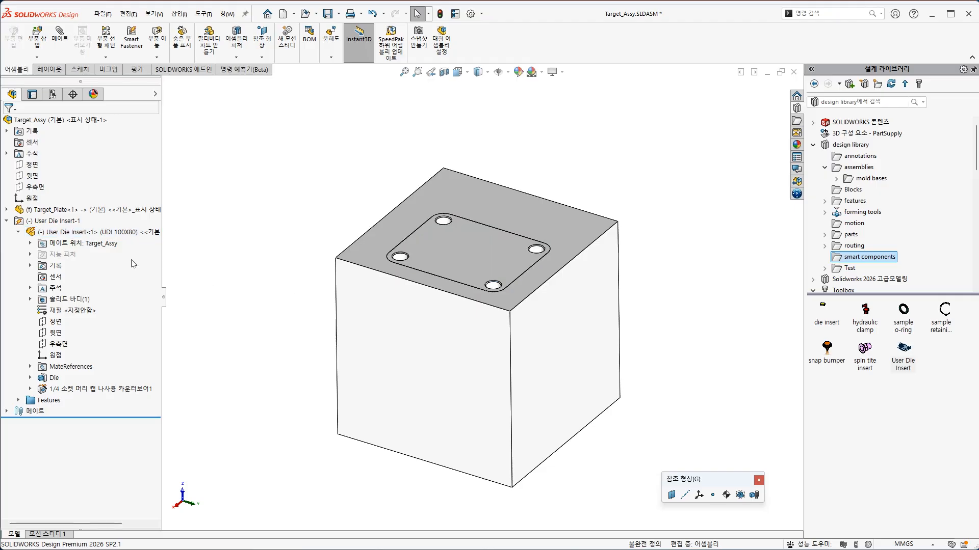
{"action": "left_click", "coordinate": [47, 233]}
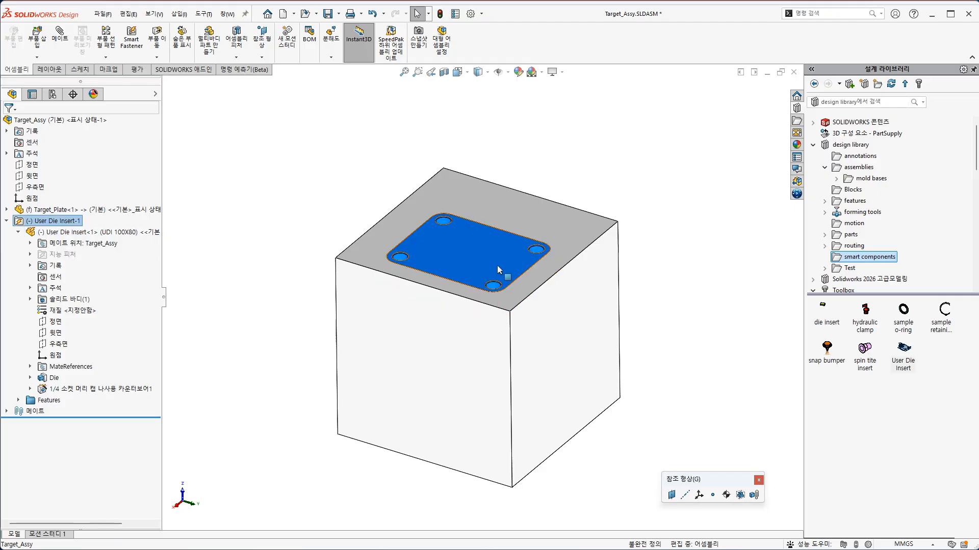
Slide the User Die Insert toward the far side of Target_Plate's top face and deselect it
{"action": "left_click_drag", "start_coordinate": [498, 273], "coordinate": [520, 230]}
{"action": "left_click", "coordinate": [636, 279]}
{"action": "scroll", "coordinate": [507, 281], "scroll_direction": "down", "scroll_amount": 5}
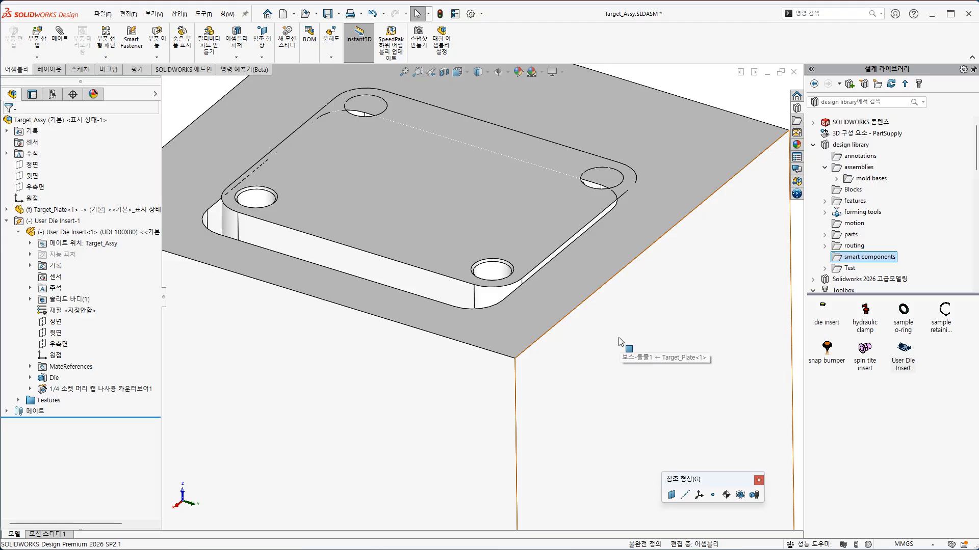
Add a 10 mm distance mate between the User Die Insert's side face and Target_Plate's adjacent side face
{"action": "left_click", "coordinate": [64, 45]}
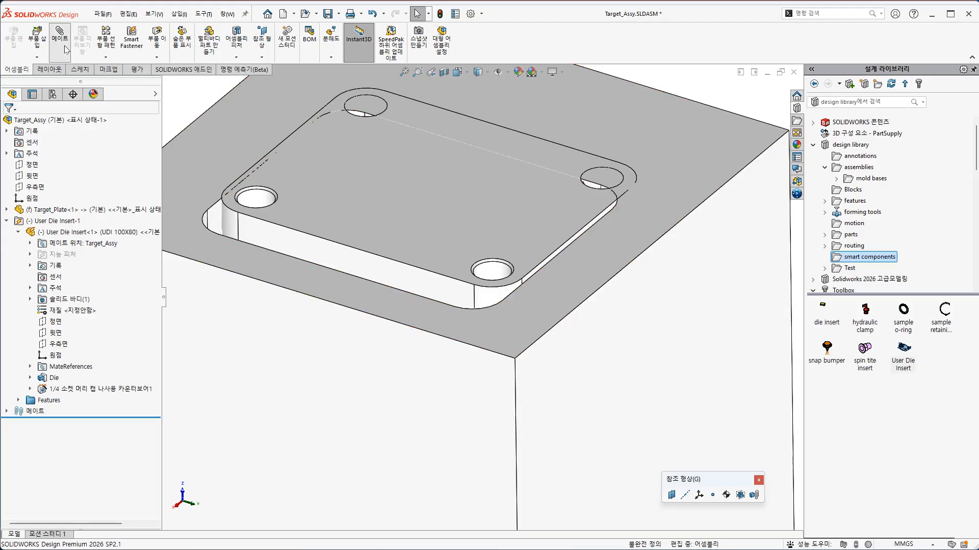
{"action": "scroll", "coordinate": [528, 280], "scroll_direction": "down", "scroll_amount": 2}
{"action": "left_click", "coordinate": [529, 271]}
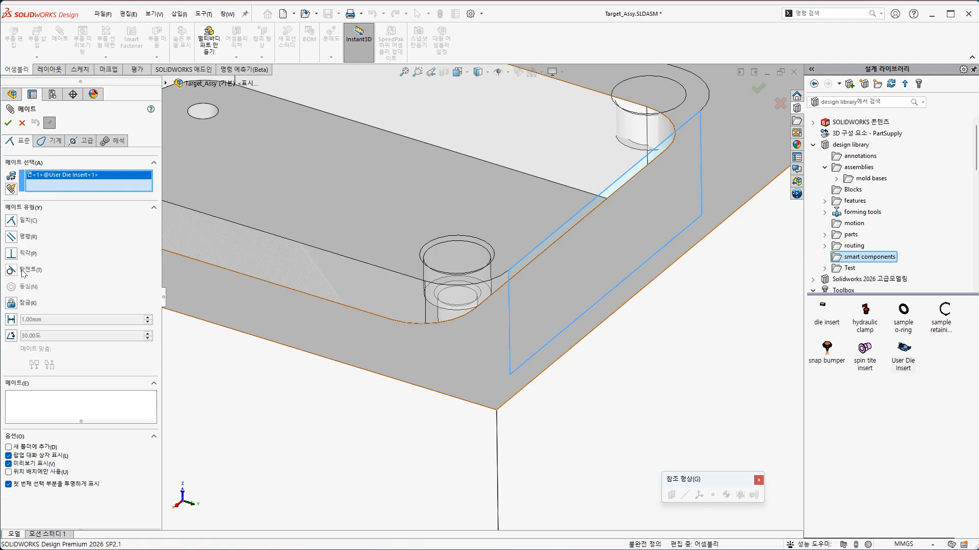
{"action": "left_click", "coordinate": [11, 320]}
{"action": "left_click", "coordinate": [627, 371]}
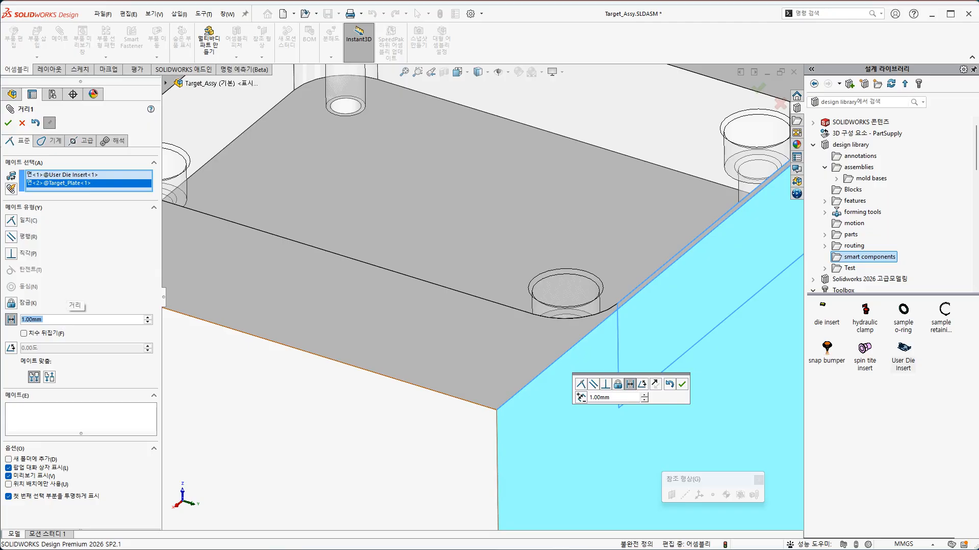
{"action": "type", "text": "10"}
{"action": "key", "text": "Return"}
{"action": "left_click", "coordinate": [8, 123]}
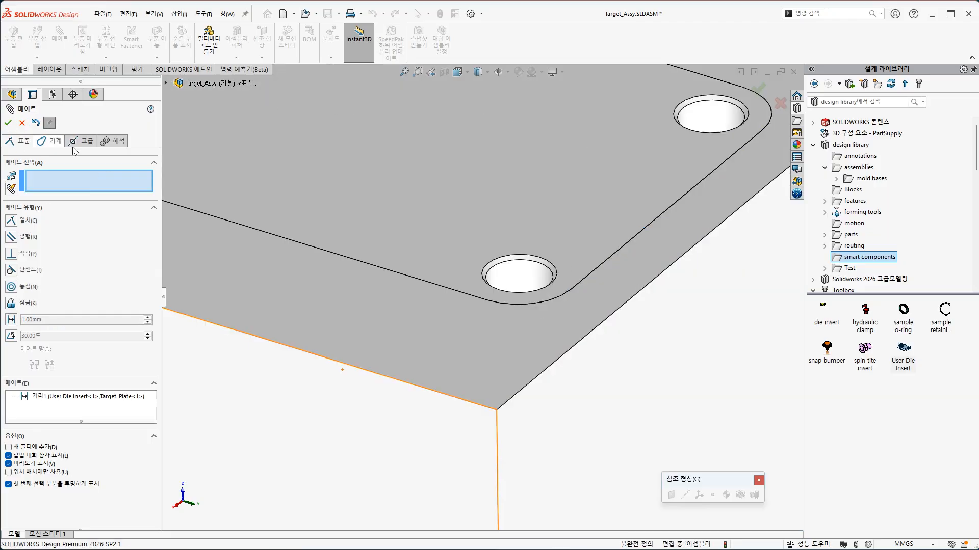
{"action": "left_click", "coordinate": [8, 123]}
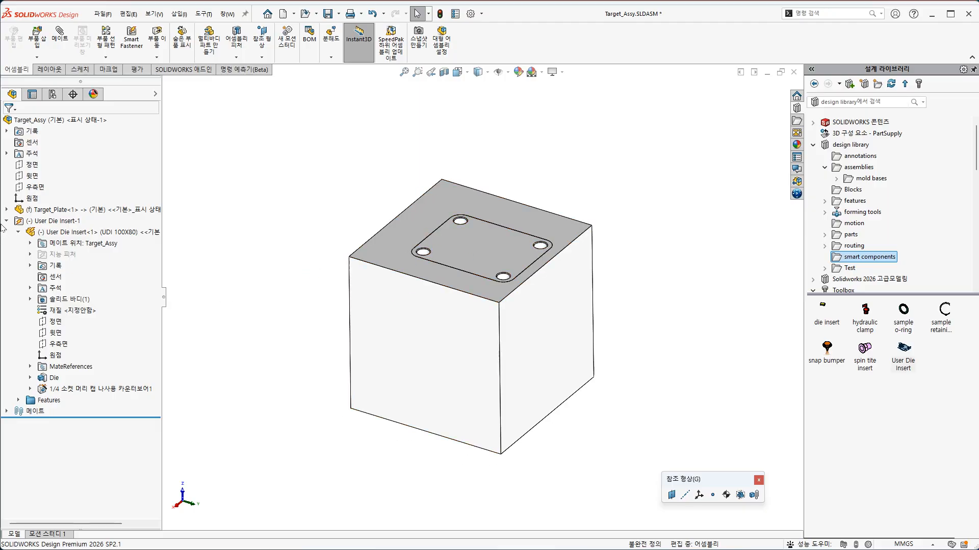
Examine the MateReferences folder of User Die Insert<1> and highlight the face used by its Coincident Mate reference
{"action": "left_click", "coordinate": [17, 234]}
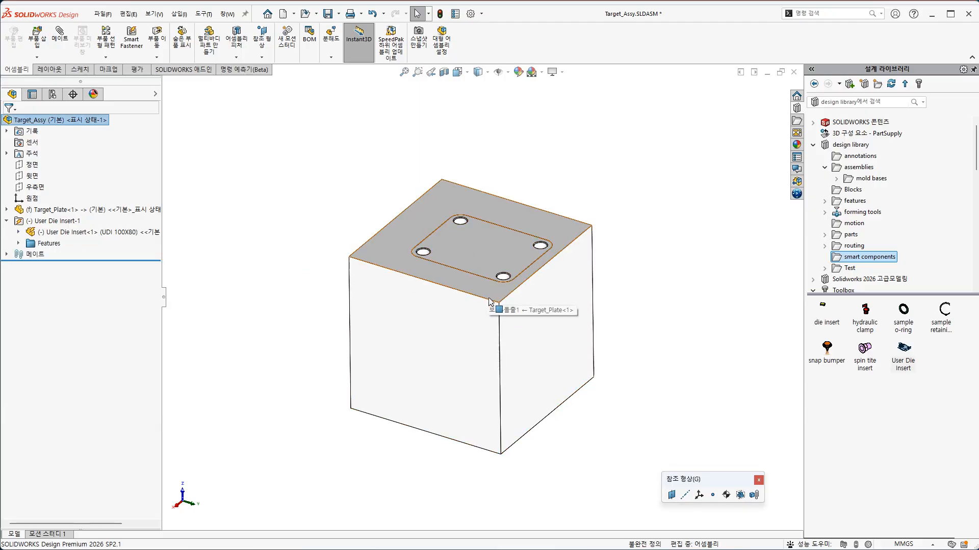
{"action": "left_click", "coordinate": [19, 233]}
{"action": "left_click", "coordinate": [30, 367]}
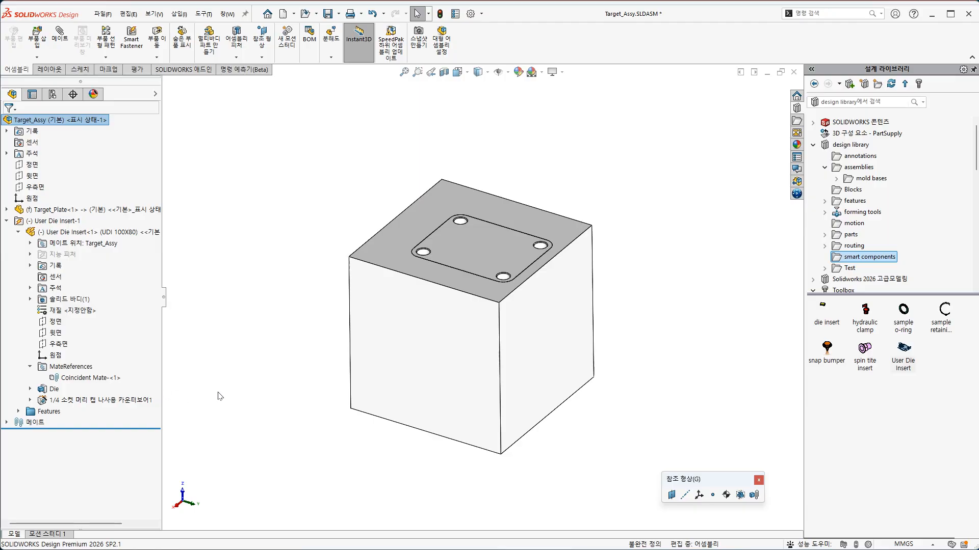
{"action": "left_click", "coordinate": [92, 380]}
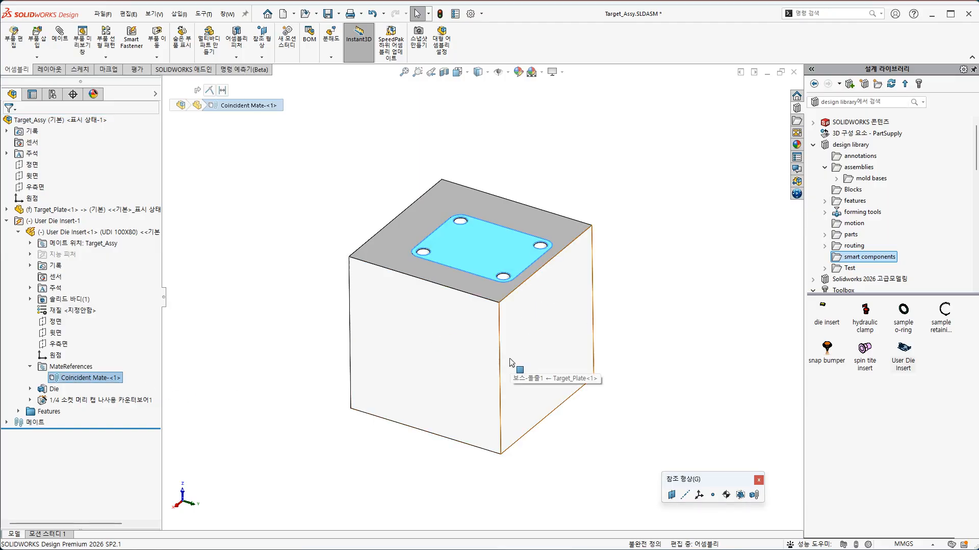
{"action": "left_click", "coordinate": [240, 383]}
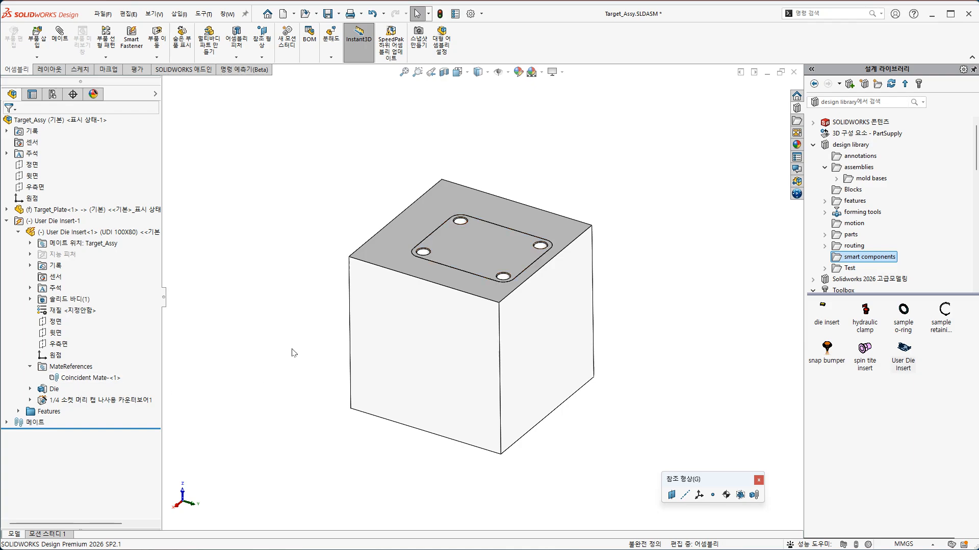
Review the Coincident Mate reference definition without changing it, return to the assembly and collapse the feature tree items
{"action": "left_click", "coordinate": [127, 380]}
{"action": "right_click", "coordinate": [113, 378]}
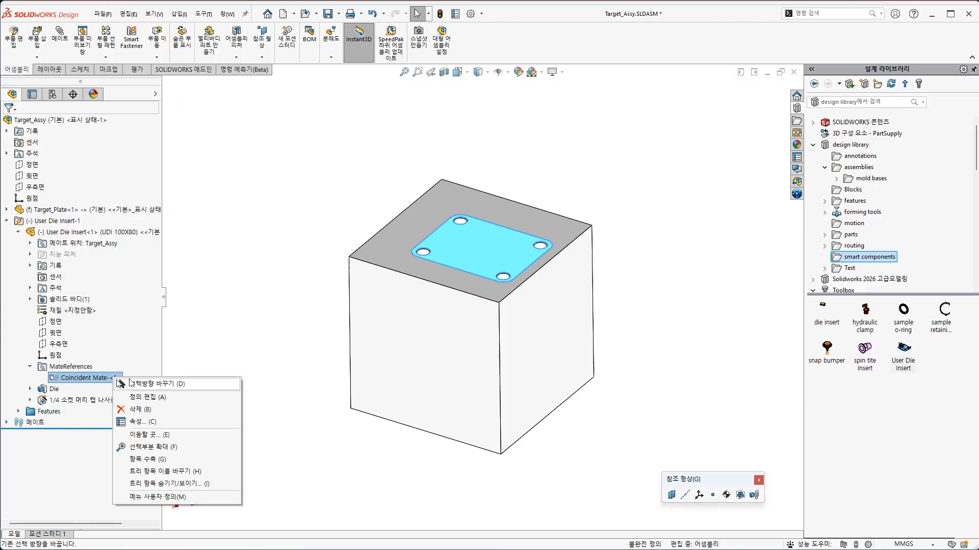
{"action": "left_click", "coordinate": [138, 398]}
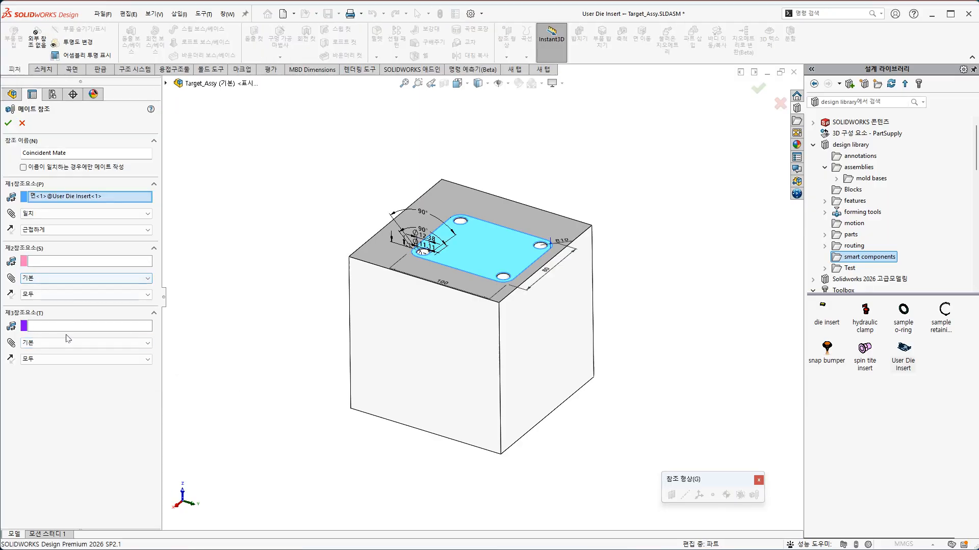
{"action": "left_click", "coordinate": [22, 123]}
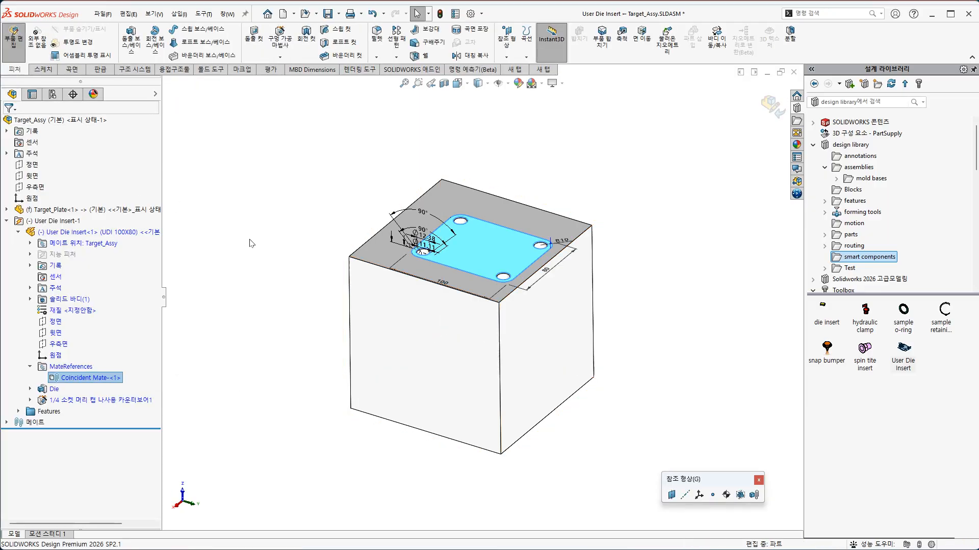
{"action": "left_click", "coordinate": [765, 109]}
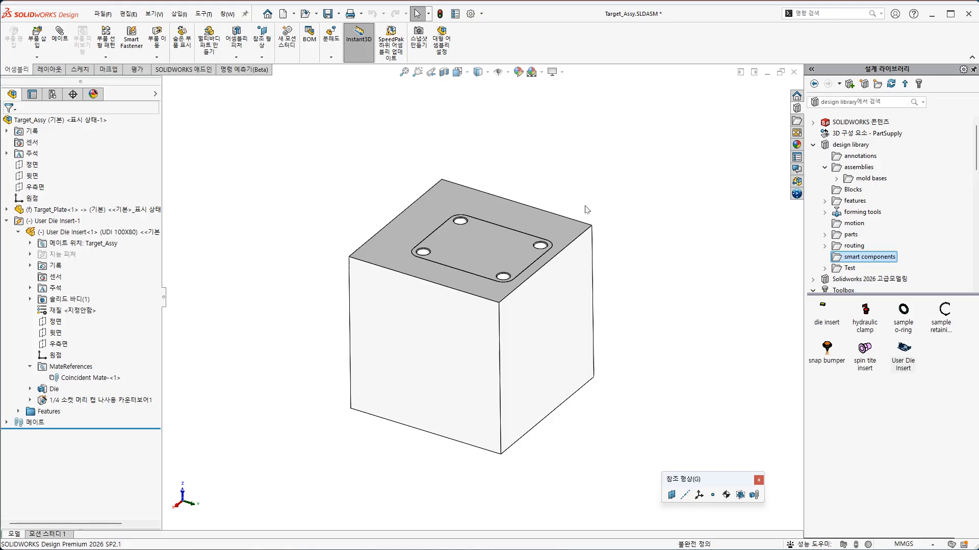
{"action": "right_click", "coordinate": [113, 168]}
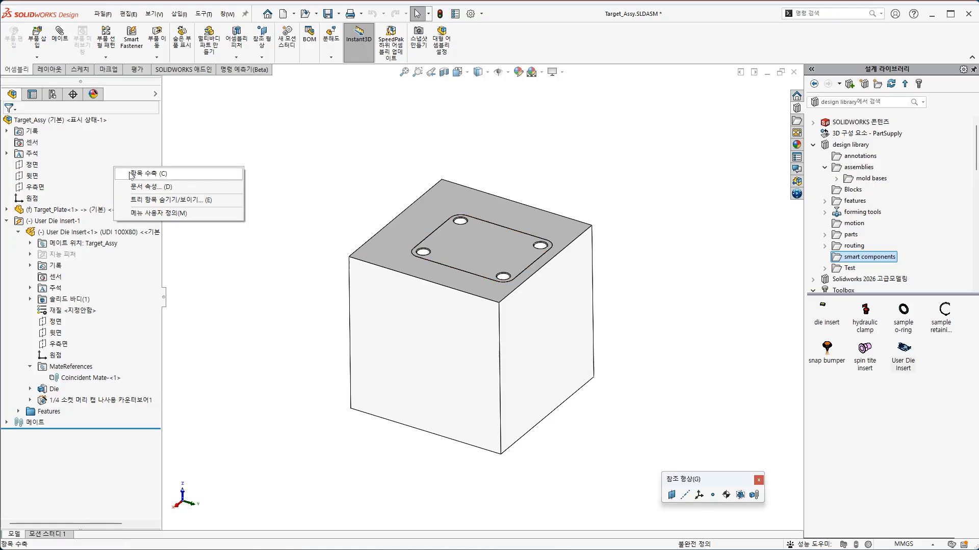
{"action": "left_click", "coordinate": [131, 174]}
Place a second User Die Insert from the design library on Target_Plate's front side face, using configuration UDI 60X40
{"action": "middle_click_drag", "start_coordinate": [390, 317], "coordinate": [395, 329], "text": "ctrl"}
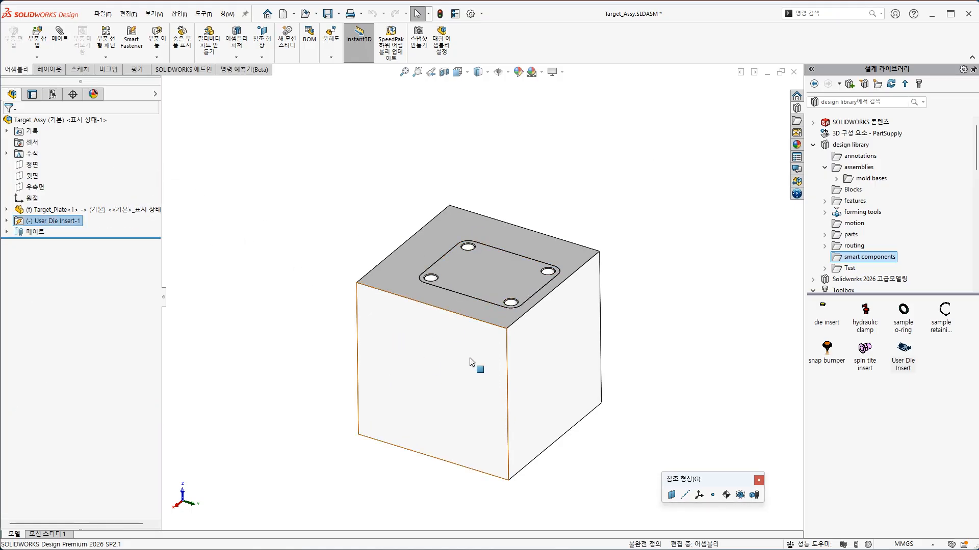
{"action": "scroll", "coordinate": [469, 350], "scroll_direction": "down", "scroll_amount": 3}
{"action": "scroll", "coordinate": [421, 202], "scroll_direction": "up", "scroll_amount": 3}
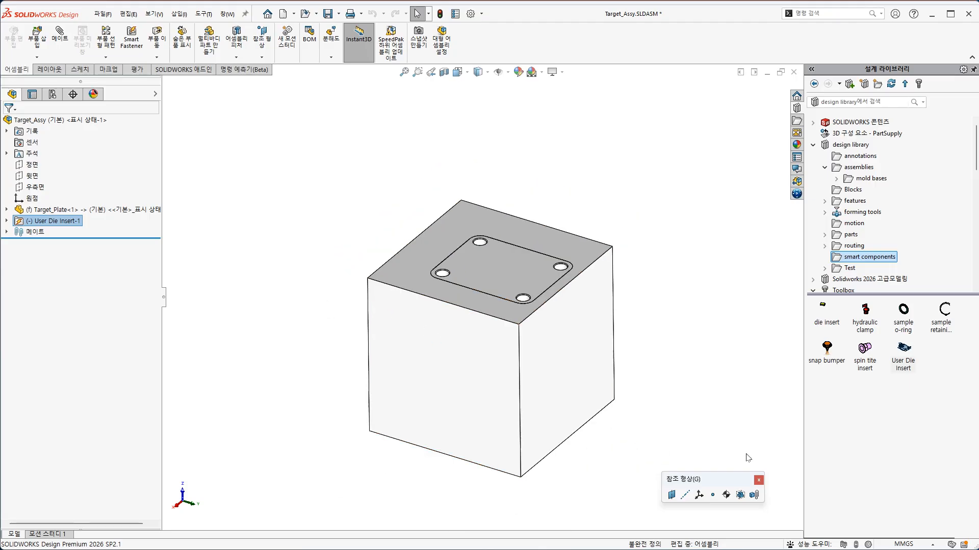
{"action": "left_click_drag", "start_coordinate": [913, 373], "coordinate": [451, 416]}
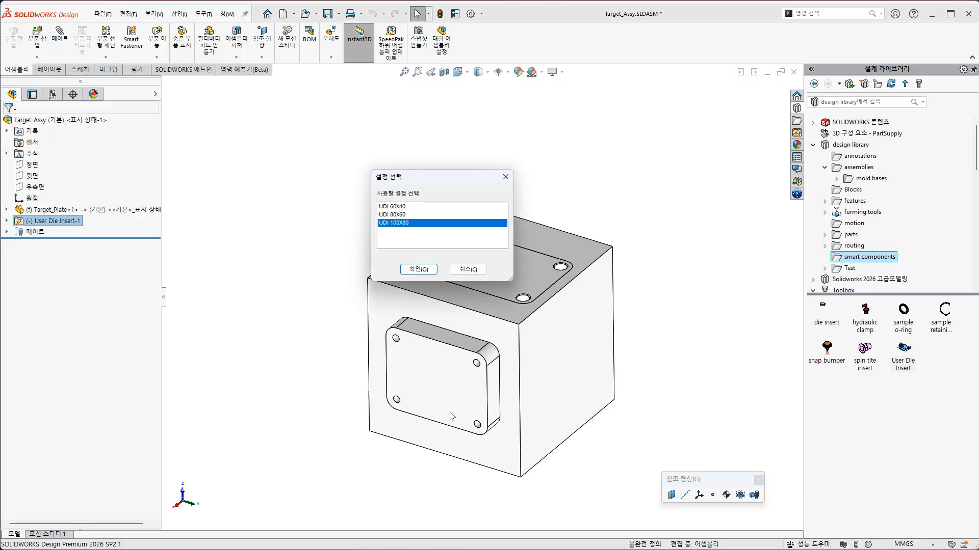
{"action": "left_click", "coordinate": [400, 219]}
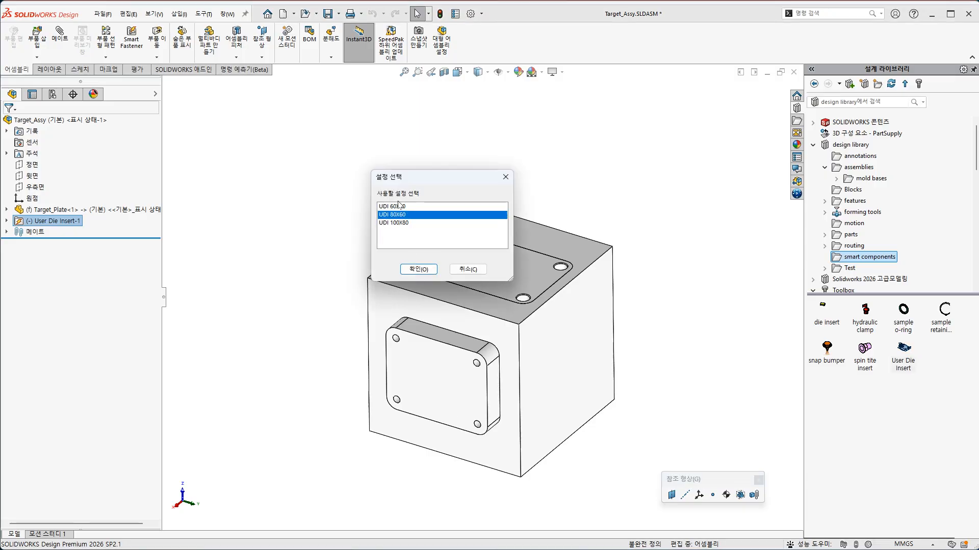
{"action": "left_click", "coordinate": [399, 205]}
{"action": "left_click", "coordinate": [417, 270]}
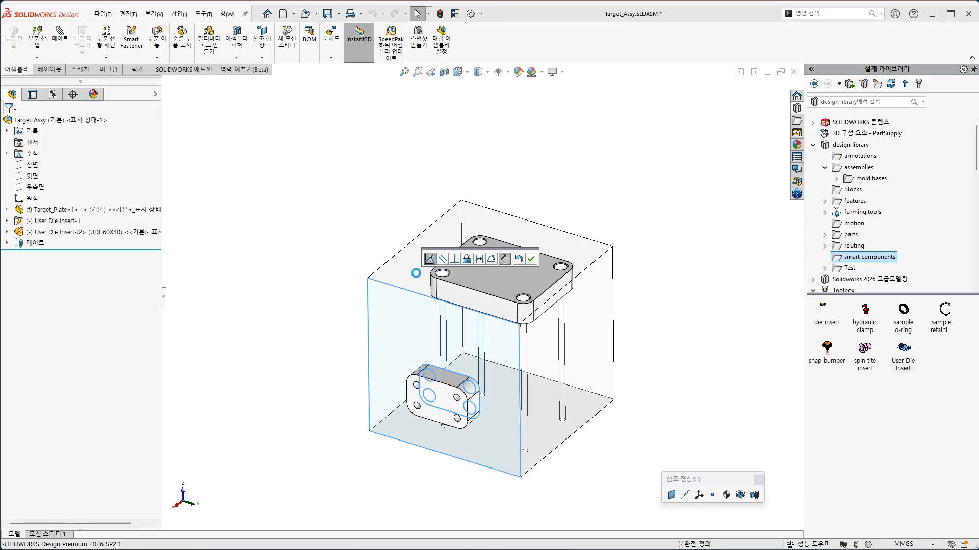
Flip the mate alignment of the second insert, accept the coincident mate and end component insertion
{"action": "left_click", "coordinate": [503, 259]}
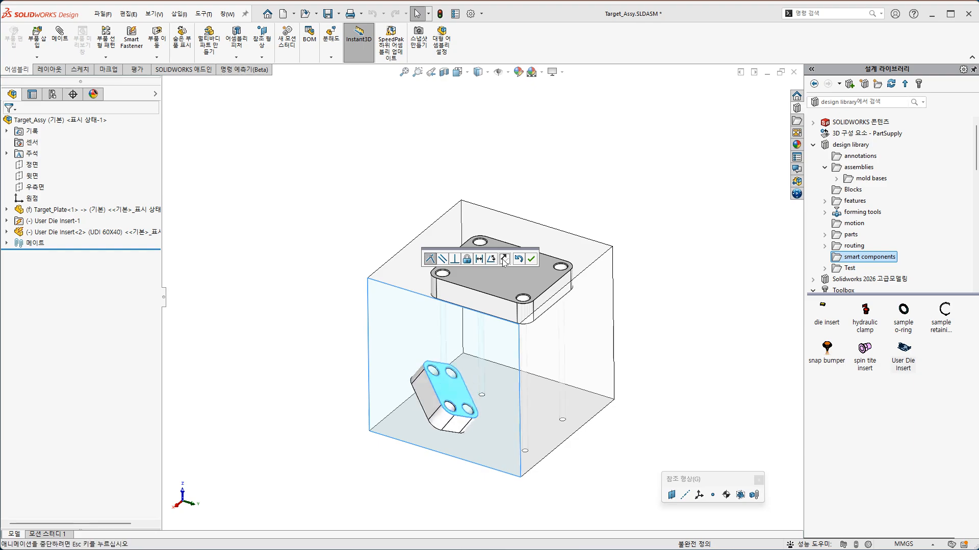
{"action": "left_click", "coordinate": [531, 259]}
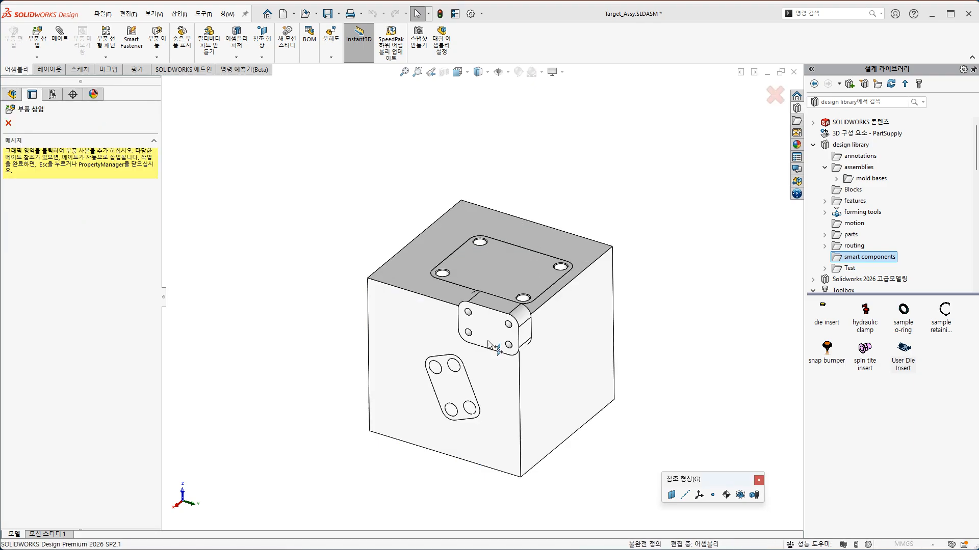
{"action": "left_click", "coordinate": [9, 126]}
Rotate User Die Insert<2> in the plane of Target_Plate's front face until its long side runs roughly horizontal
{"action": "left_click", "coordinate": [458, 399]}
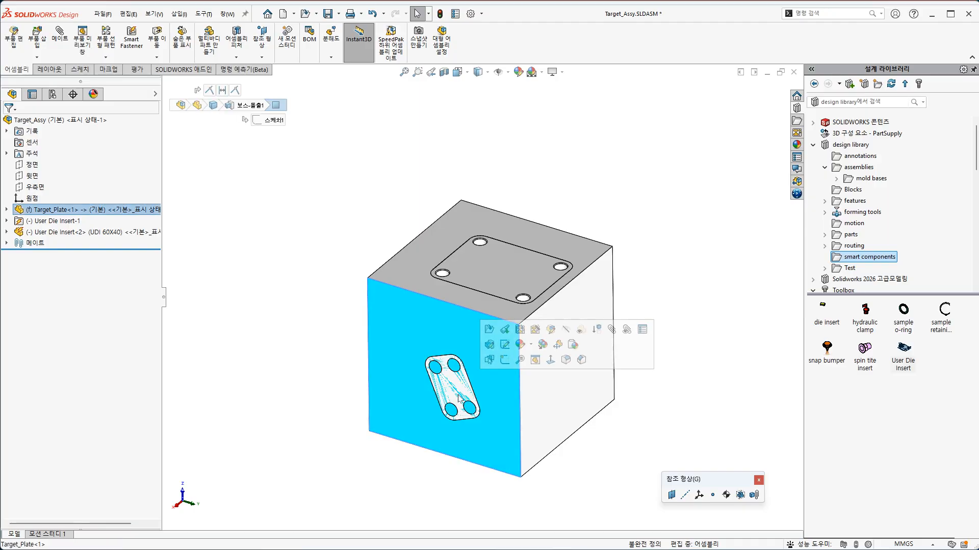
{"action": "left_click", "coordinate": [449, 387]}
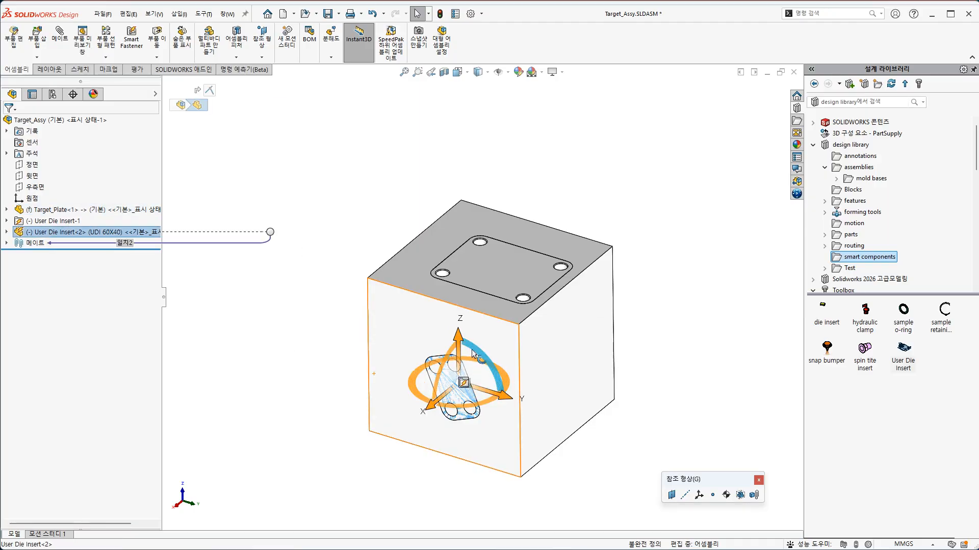
{"action": "left_click_drag", "start_coordinate": [473, 353], "coordinate": [428, 339]}
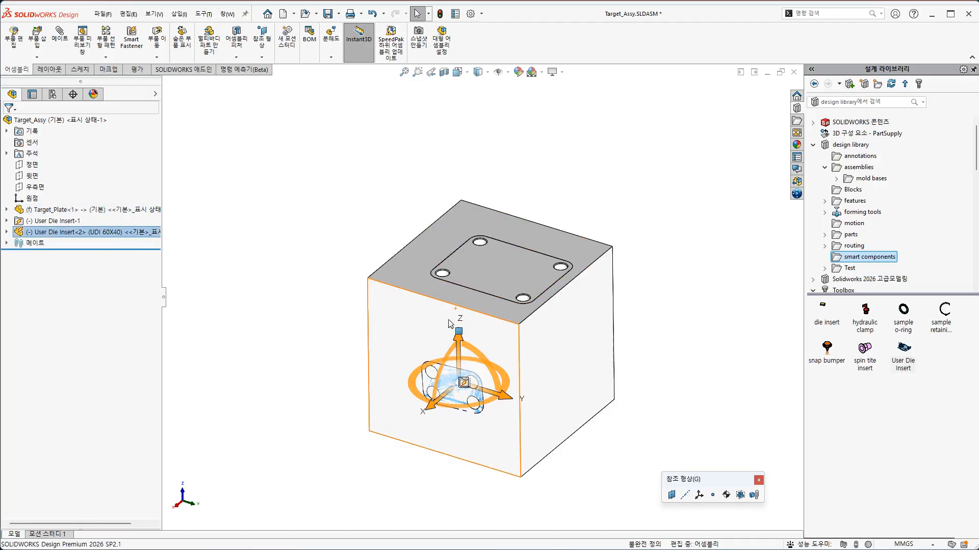
{"action": "left_click", "coordinate": [282, 348]}
{"action": "scroll", "coordinate": [488, 418], "scroll_direction": "down", "scroll_amount": 2}
Insert the smart features of User Die Insert<2>, the 1/4-20 tapped holes and cut extrude, using Target_Plate's front face as reference
{"action": "right_click", "coordinate": [105, 235]}
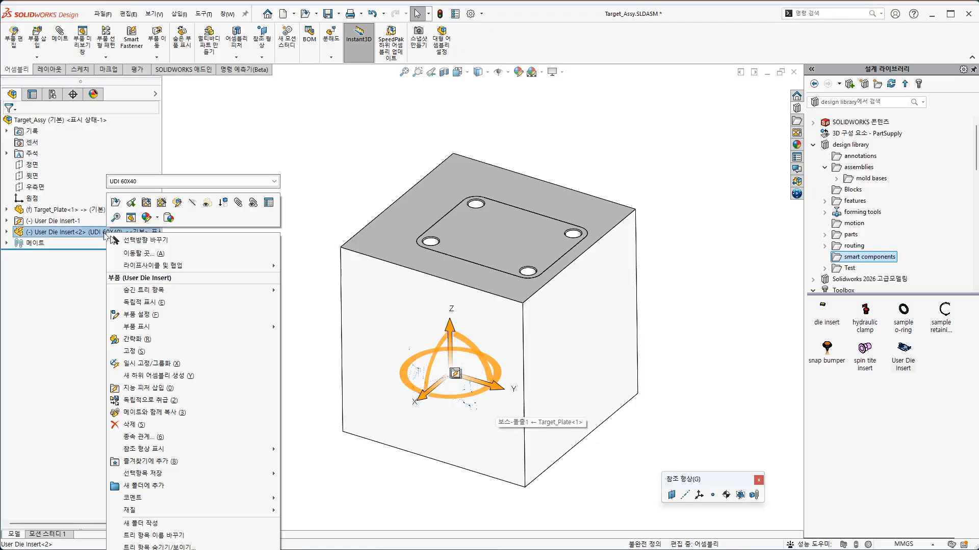
{"action": "left_click", "coordinate": [148, 400]}
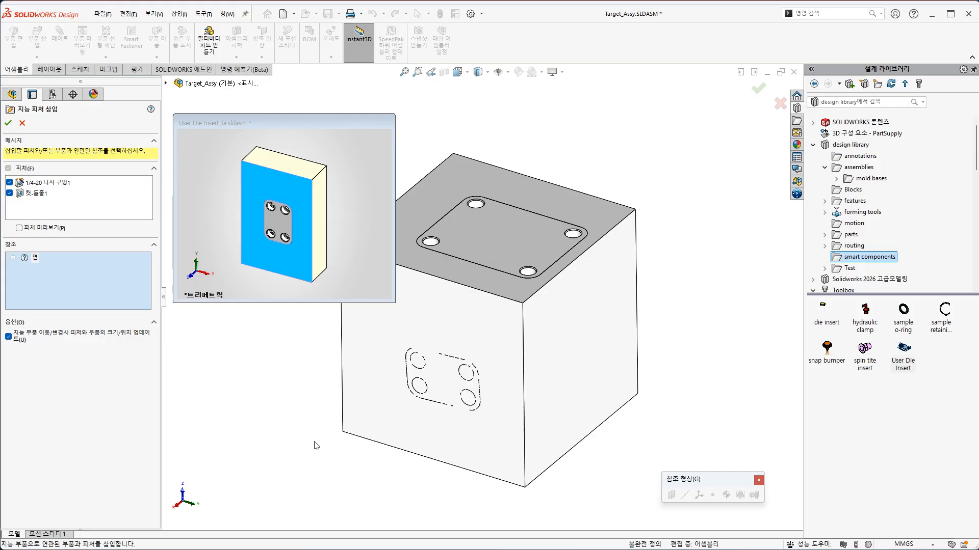
{"action": "left_click", "coordinate": [384, 393]}
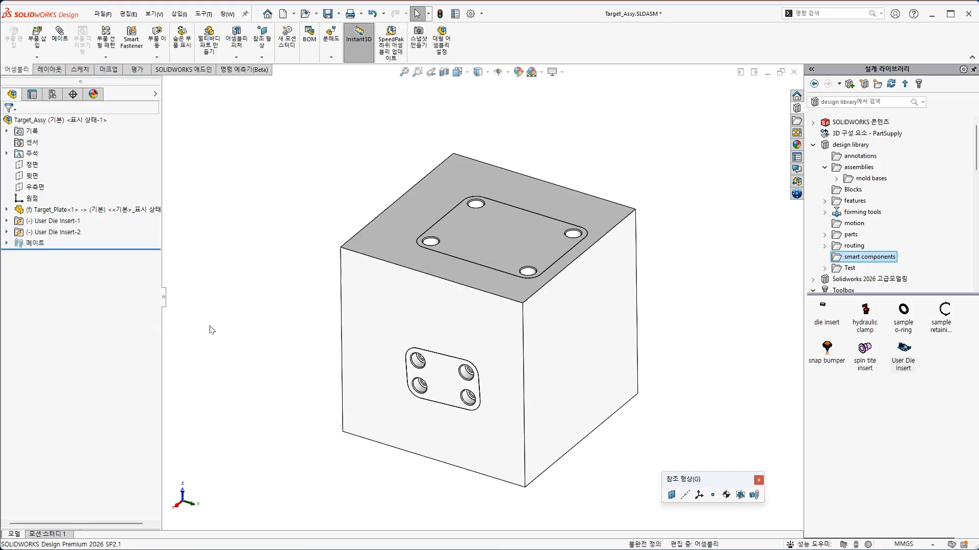
Hide the User Die Insert<2> component to inspect the pocket and tapped holes cut into Target_Plate's front face
{"action": "left_click", "coordinate": [6, 232]}
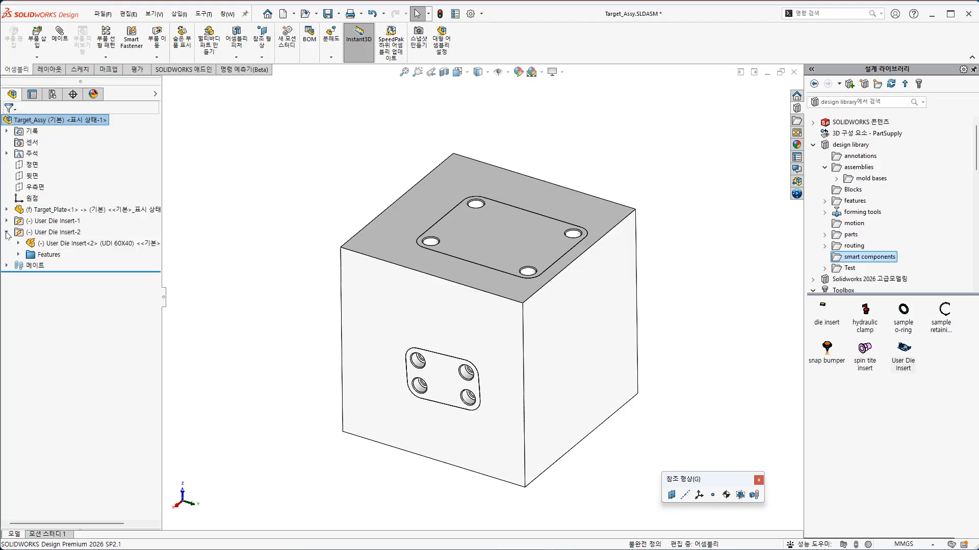
{"action": "left_click", "coordinate": [65, 244]}
{"action": "left_click", "coordinate": [107, 230]}
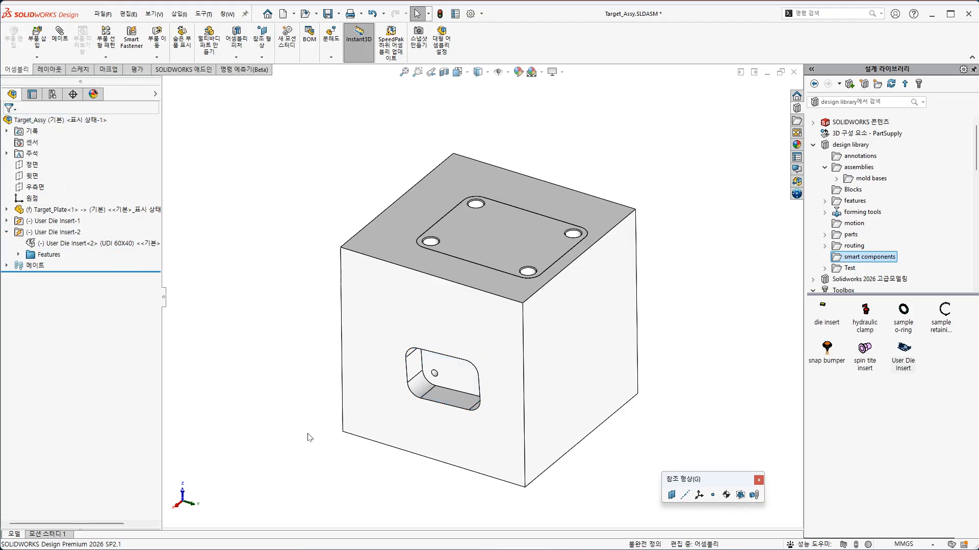
{"action": "middle_click_drag", "start_coordinate": [308, 438], "coordinate": [321, 397]}
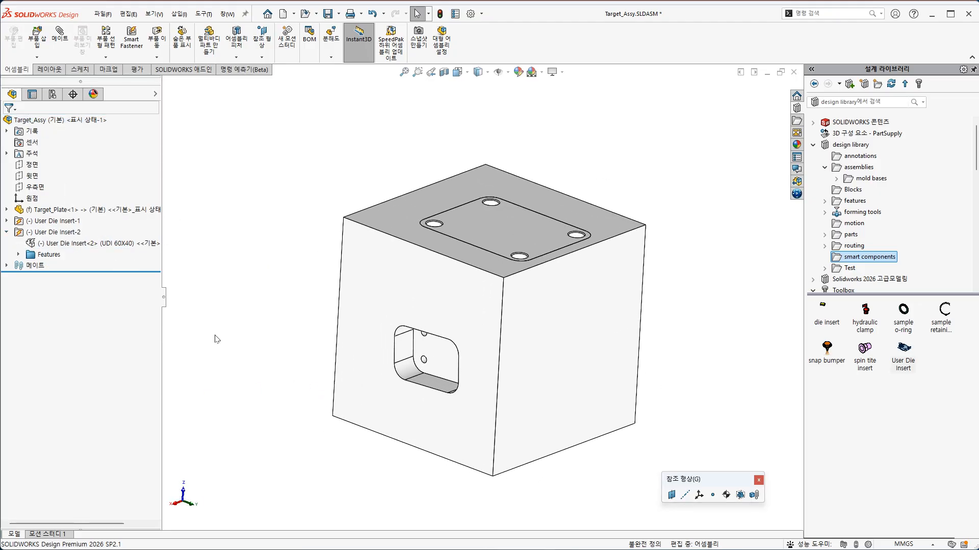
Show the User Die Insert<2> component again and collapse the User Die Insert-2 entry in the tree
{"action": "left_click", "coordinate": [94, 244]}
{"action": "left_click", "coordinate": [109, 228]}
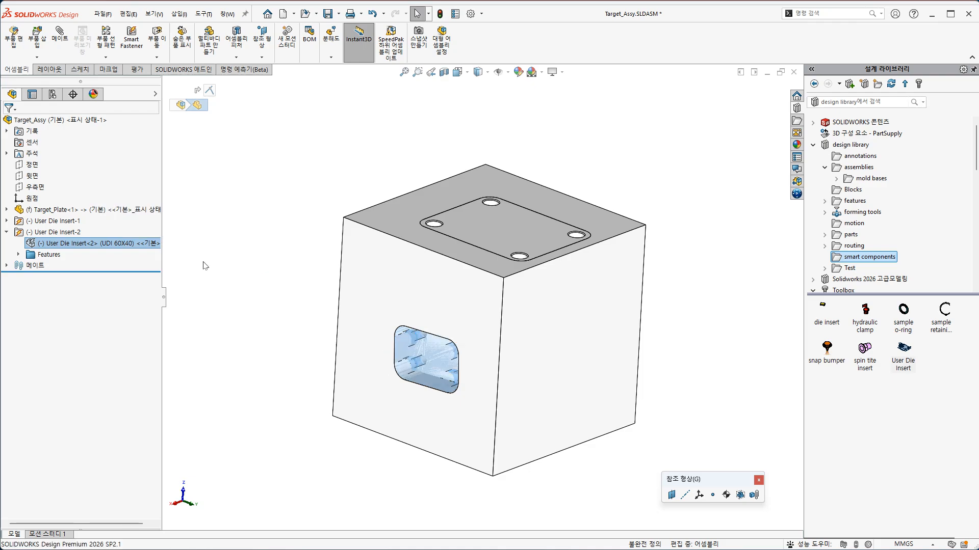
{"action": "left_click", "coordinate": [299, 349]}
{"action": "scroll", "coordinate": [475, 264], "scroll_direction": "down", "scroll_amount": 2}
{"action": "scroll", "coordinate": [479, 296], "scroll_direction": "up", "scroll_amount": 2}
{"action": "middle_click_drag", "start_coordinate": [485, 341], "coordinate": [486, 326], "text": "ctrl"}
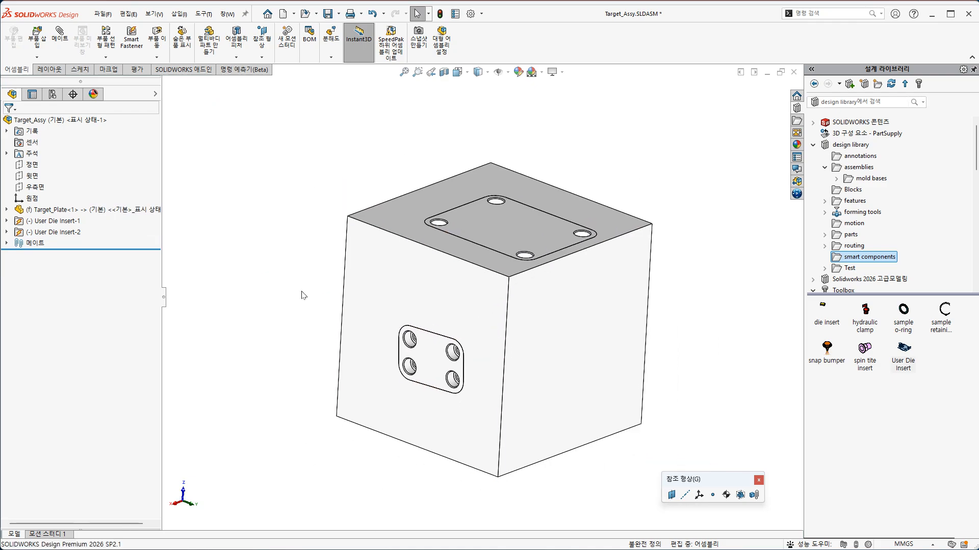
Switch to the PowerPoint lecture file and display slide 5 on base modelling and Smart Component creation
{"action": "key", "text": "alt+Tab"}
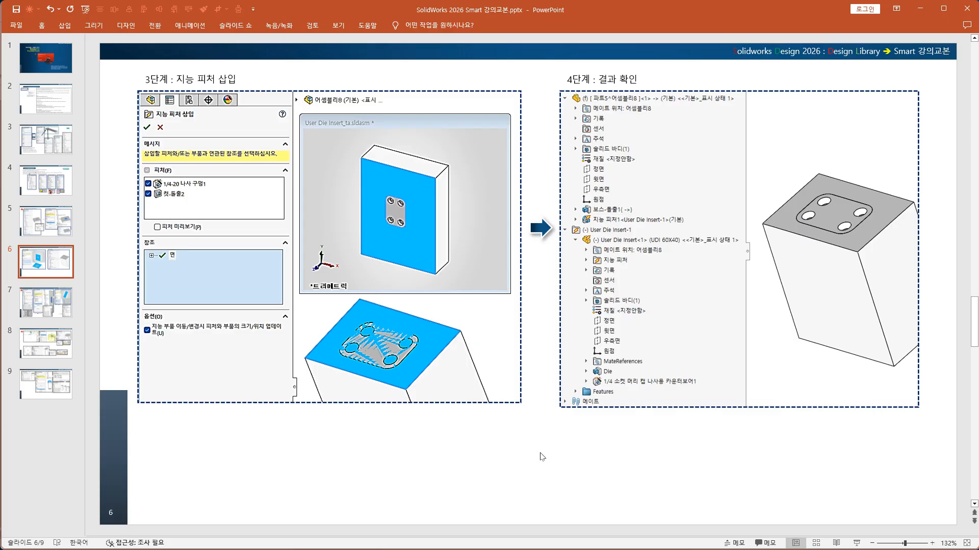
{"action": "left_click", "coordinate": [45, 225]}
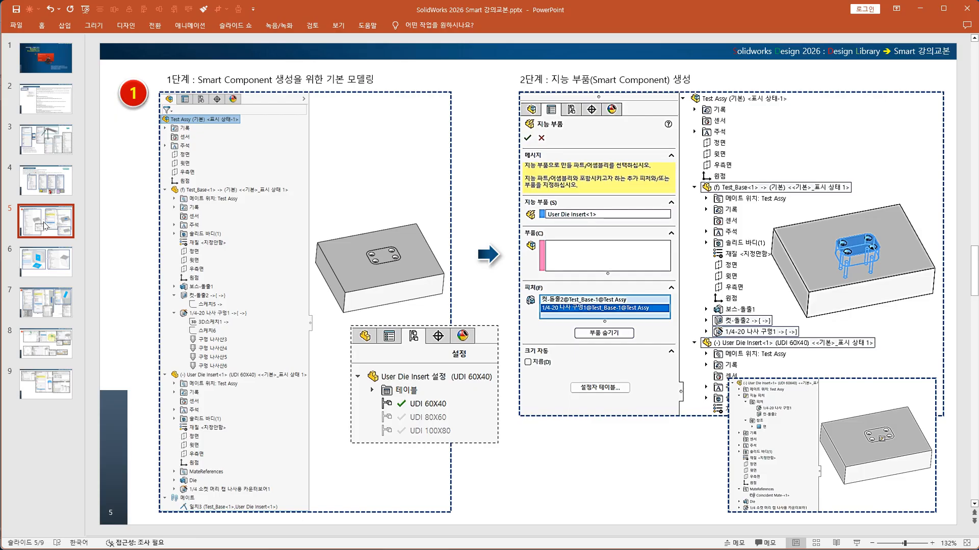